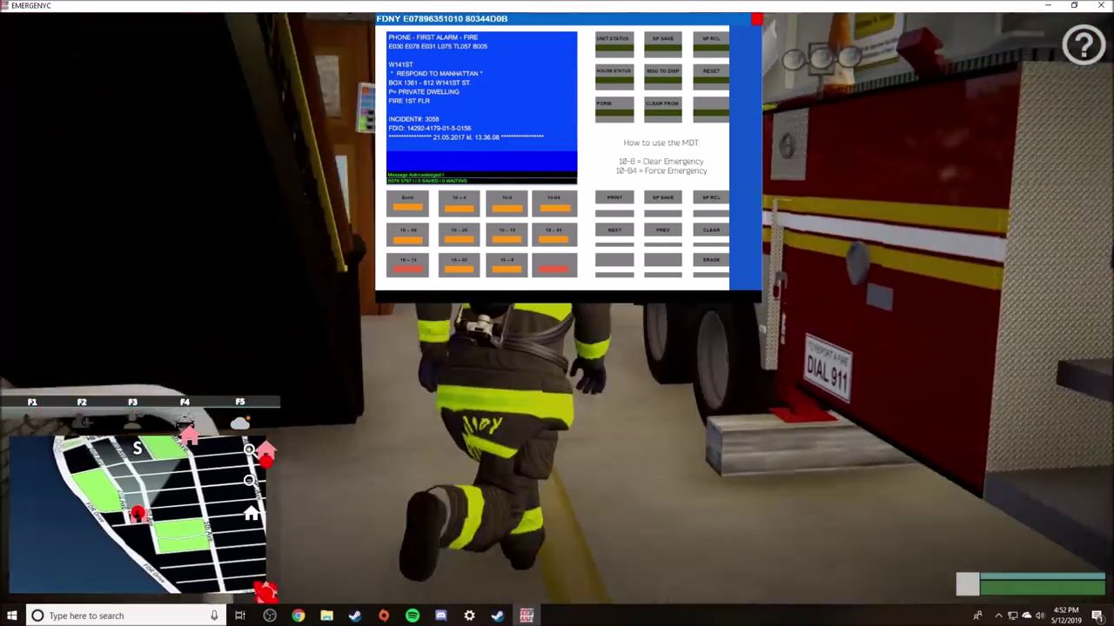
Run through the firehouse to the ladder truck and close the dispatch terminal.
key("w")
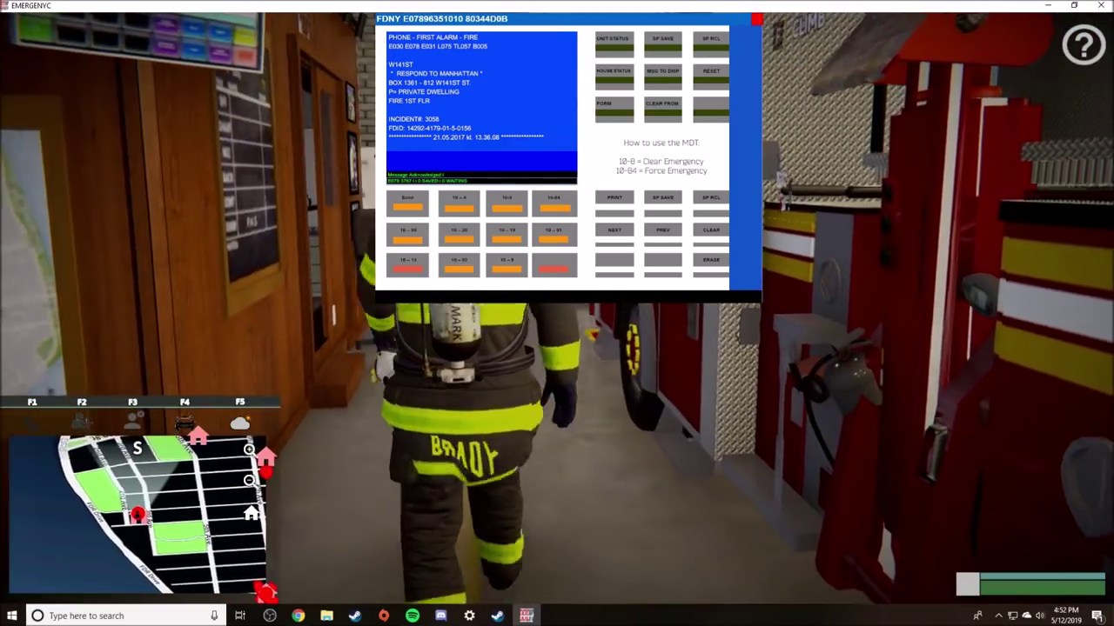
key("w")
key("w")
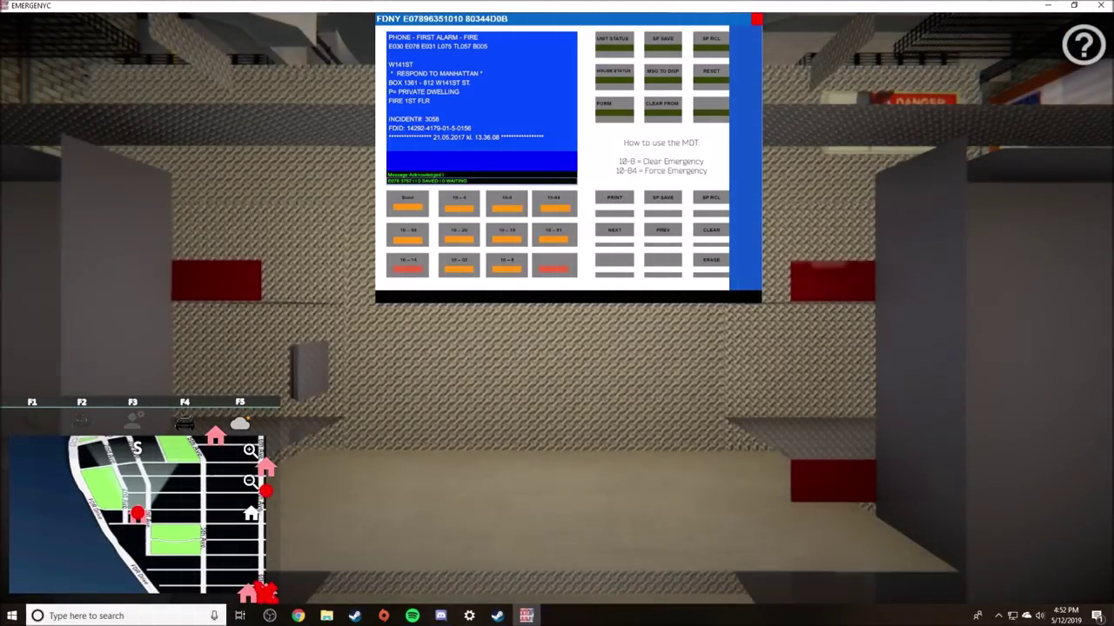
key("Escape")
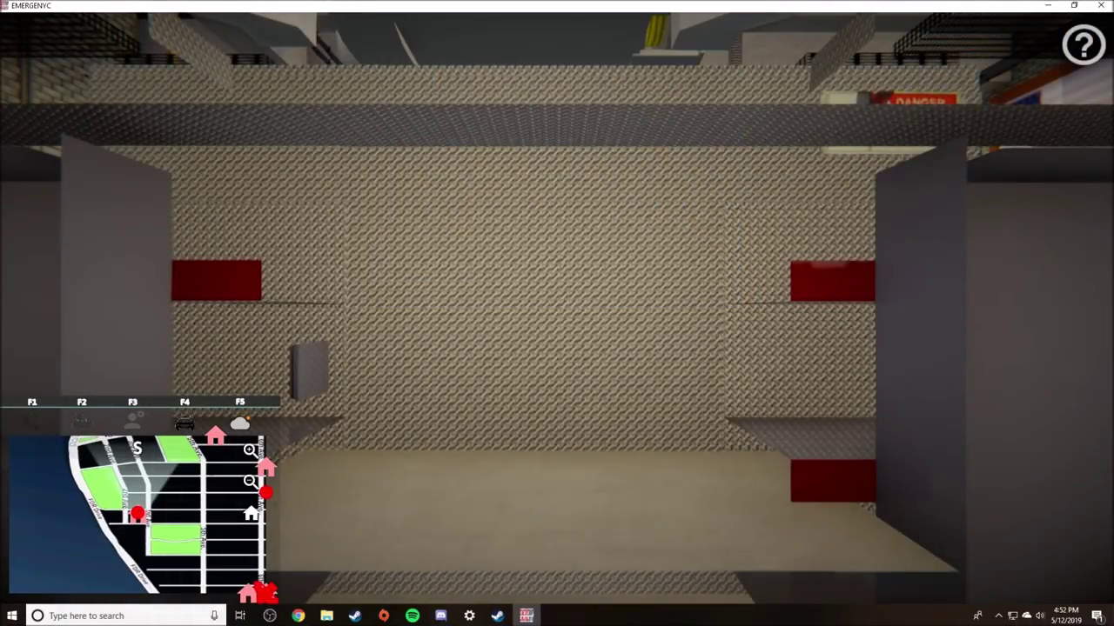
Move behind the ladder truck and bring up the pause menu.
key("w")
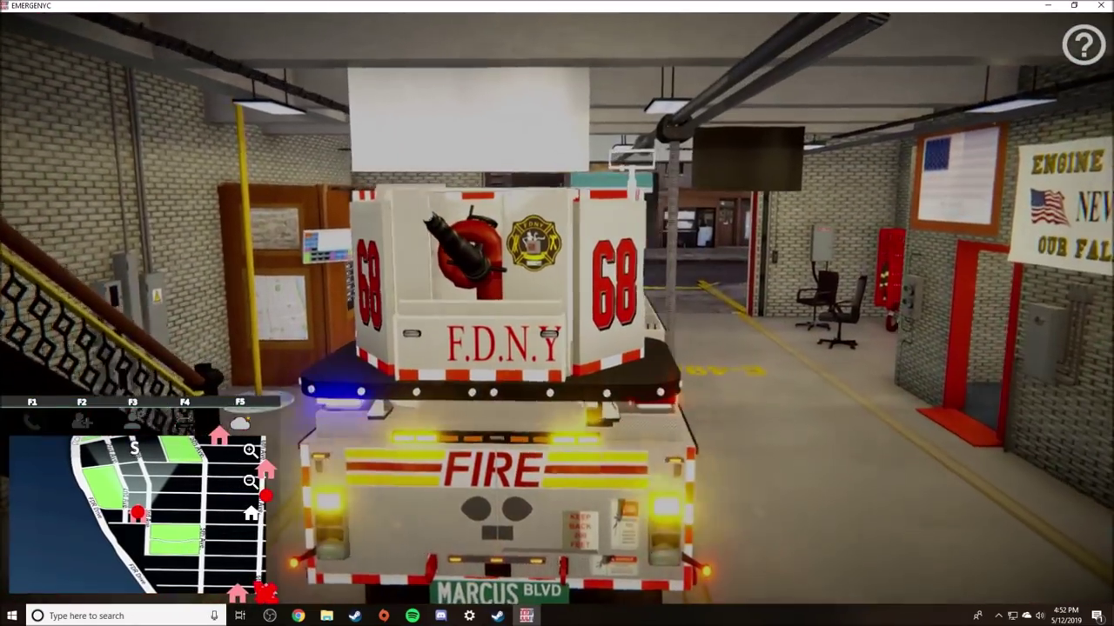
key("a")
key("Escape")
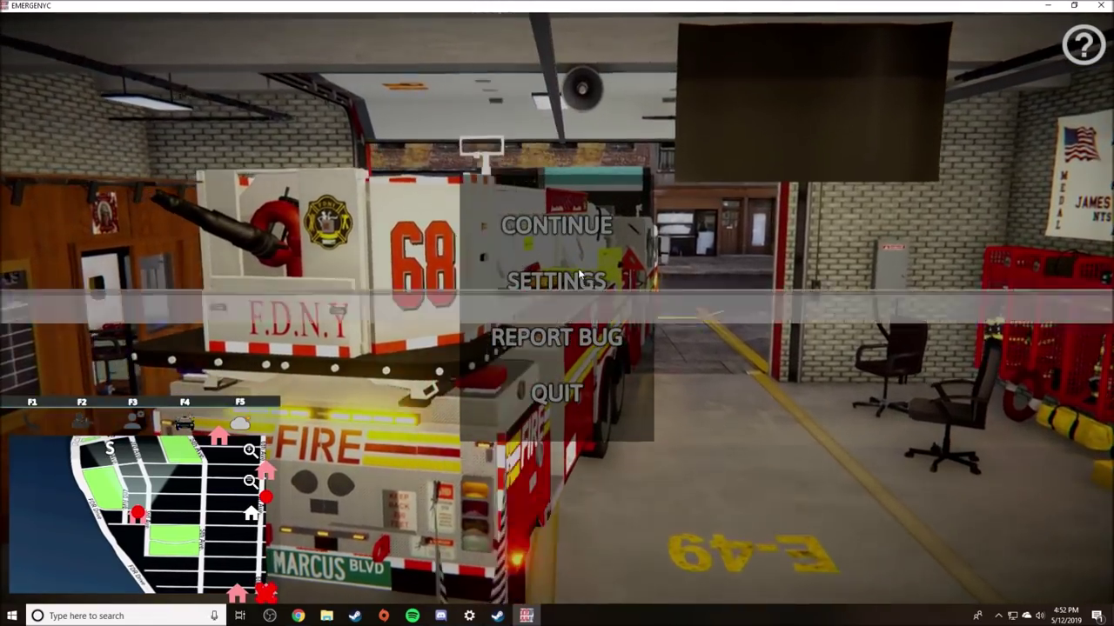
Set the audio-tab Volume slider to 06% and exit Settings to the pause menu.
left_click(578, 278)
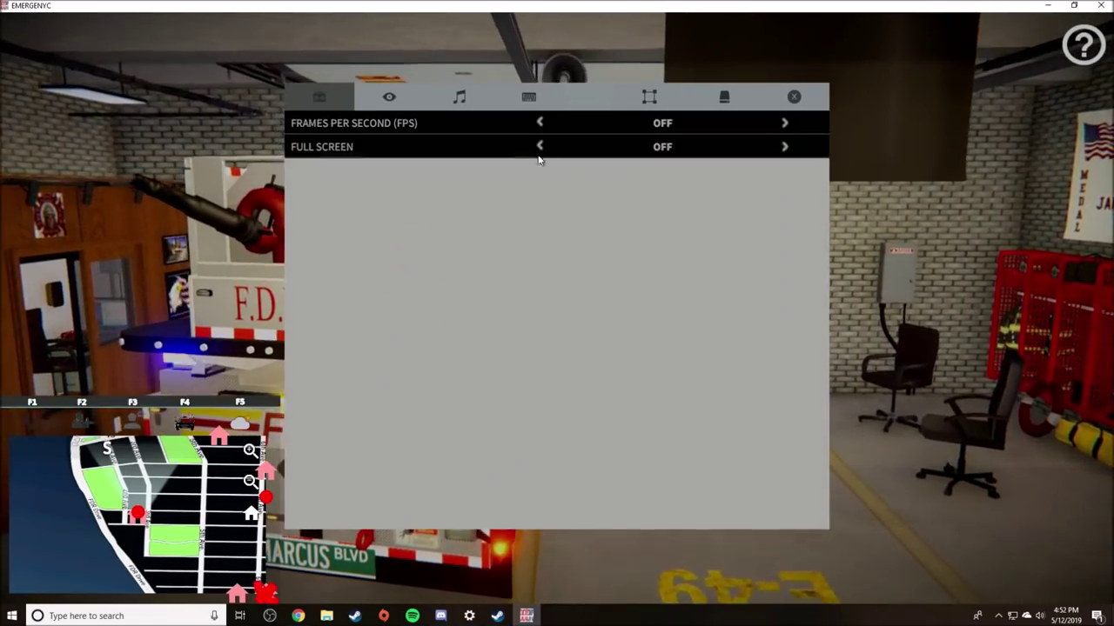
left_click(458, 96)
left_click_drag(549, 123, 539, 127)
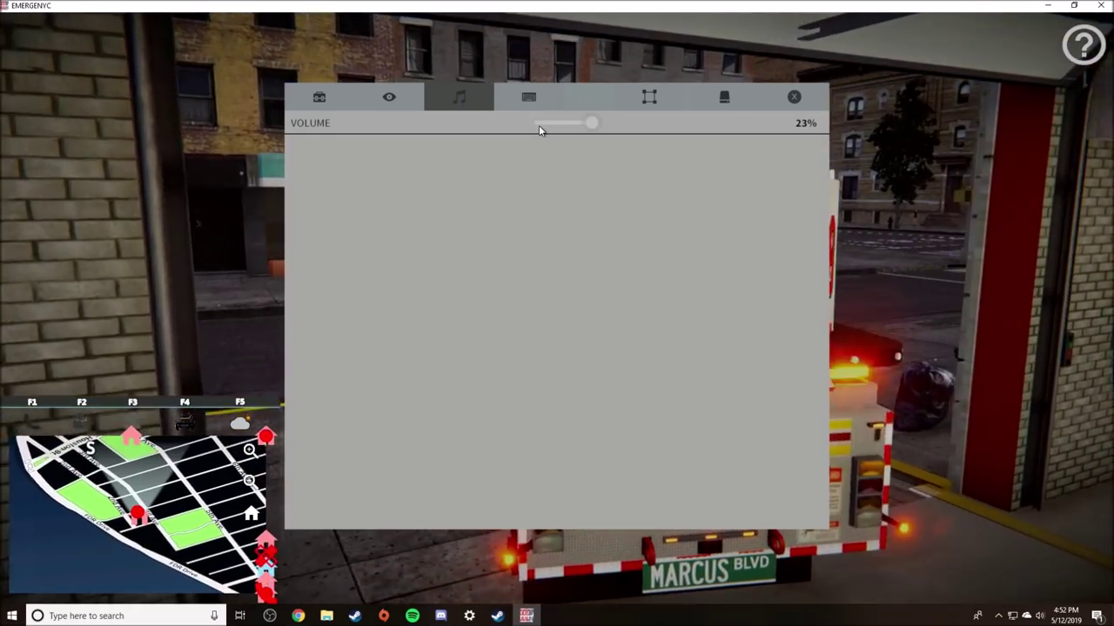
left_click_drag(539, 125, 617, 124)
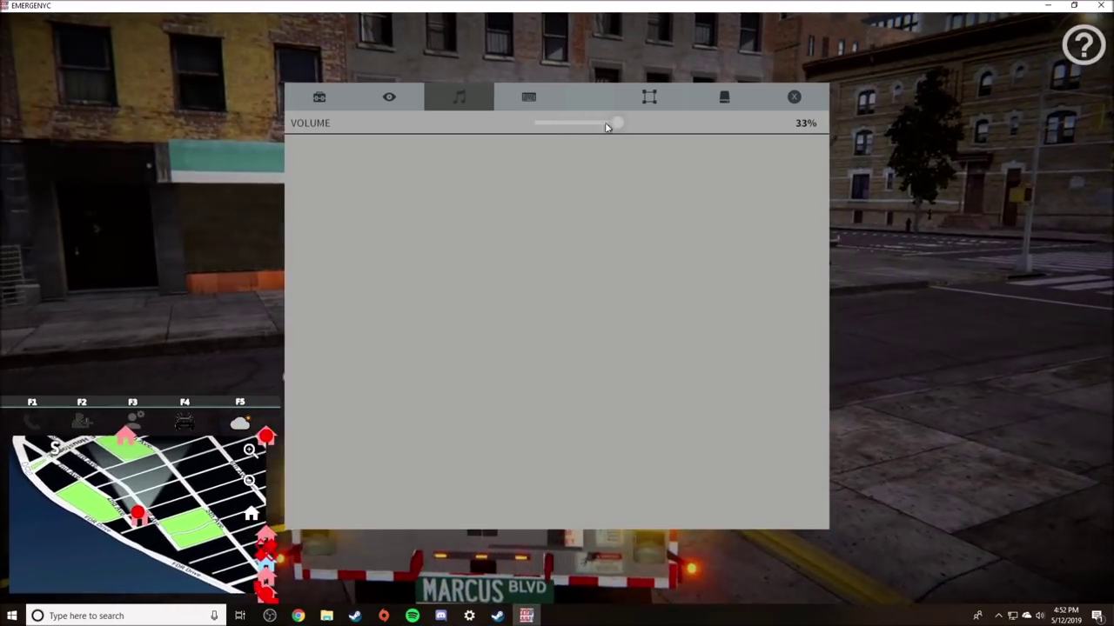
left_click_drag(618, 123, 546, 124)
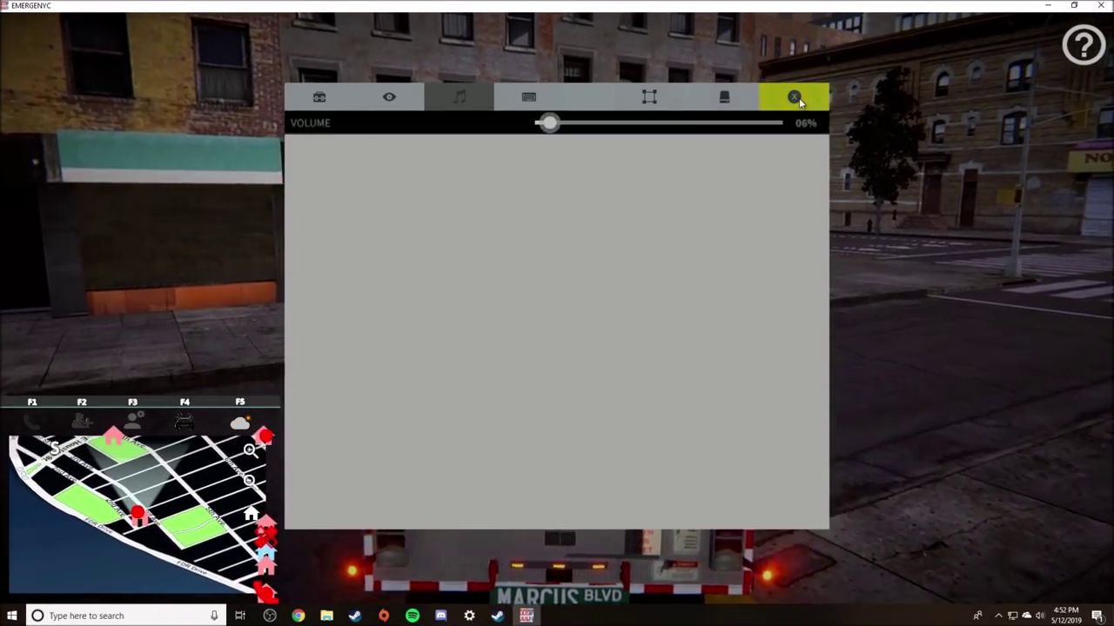
left_click(792, 96)
Resume play and drive the ladder truck into the intersection, camera behind and above.
key("Escape")
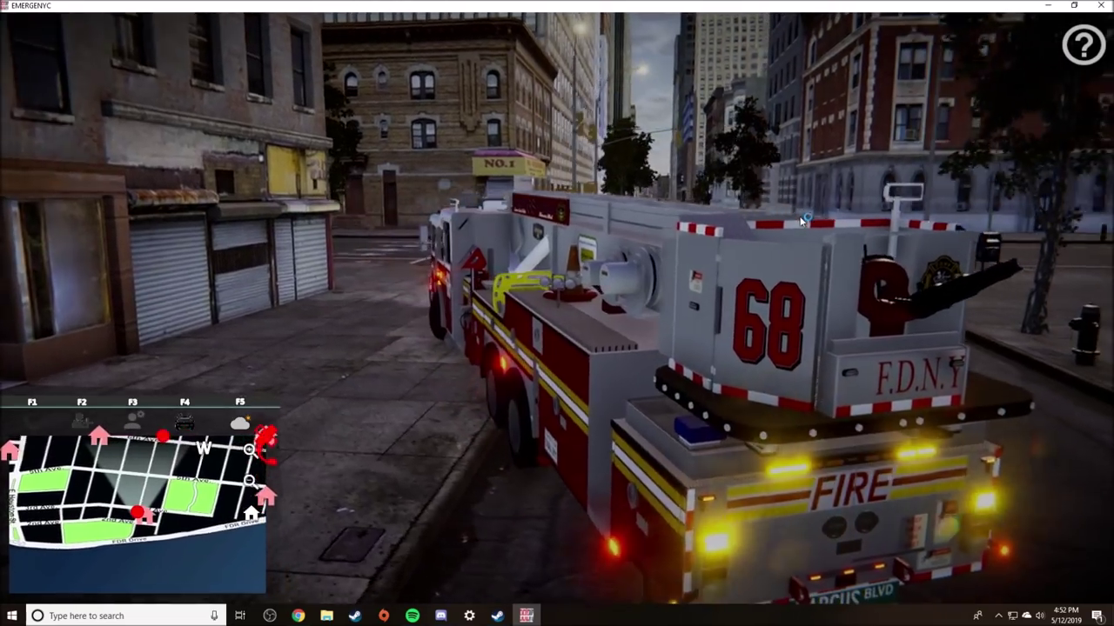
left_click_drag(799, 216, 757, 444)
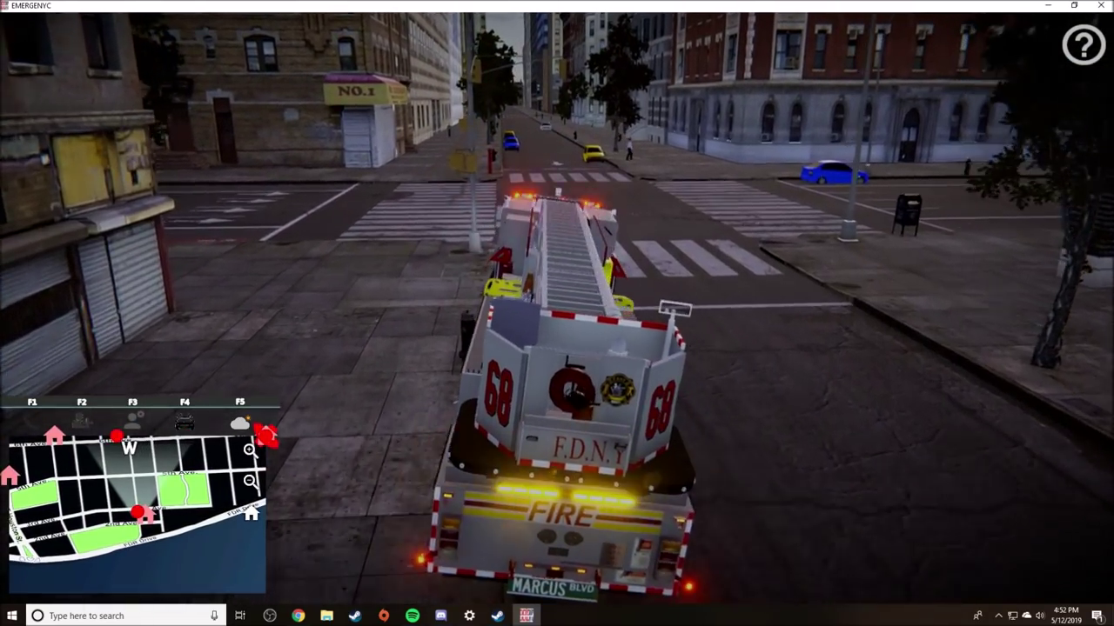
key("w")
key("w")
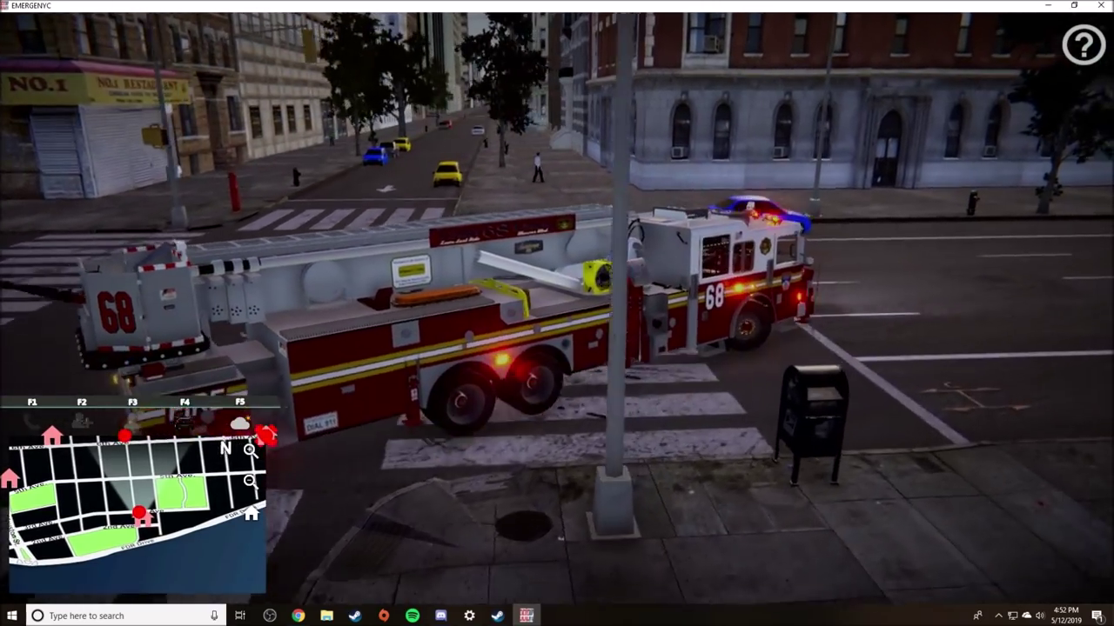
Drive the truck down the avenue to the next intersection and pause.
left_click_drag(783, 261, 609, 261)
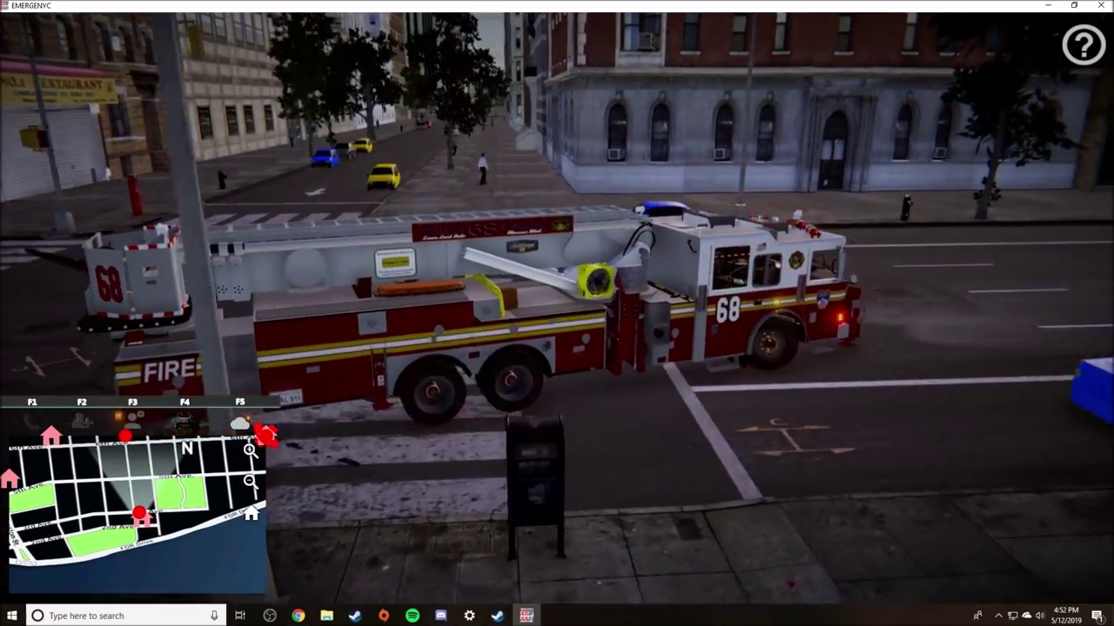
key("w")
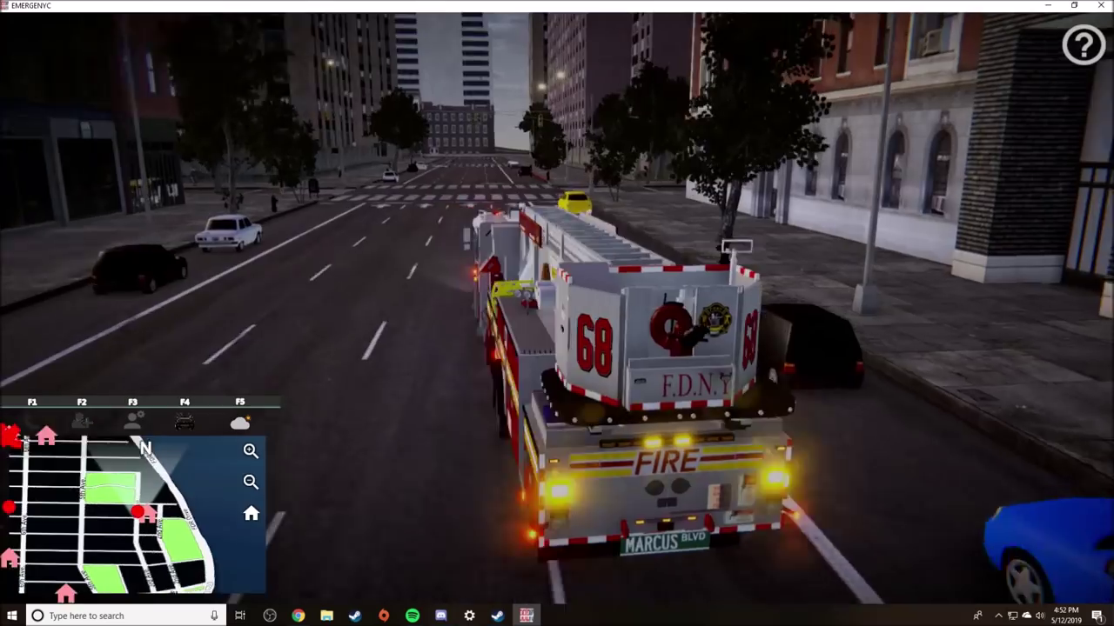
key("w")
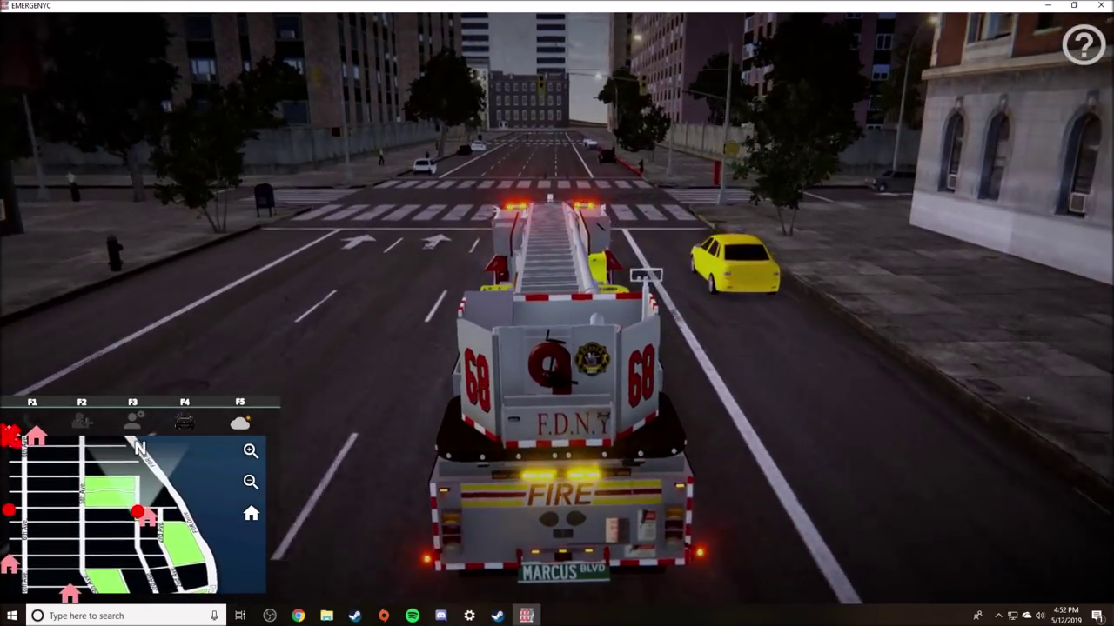
key("Escape")
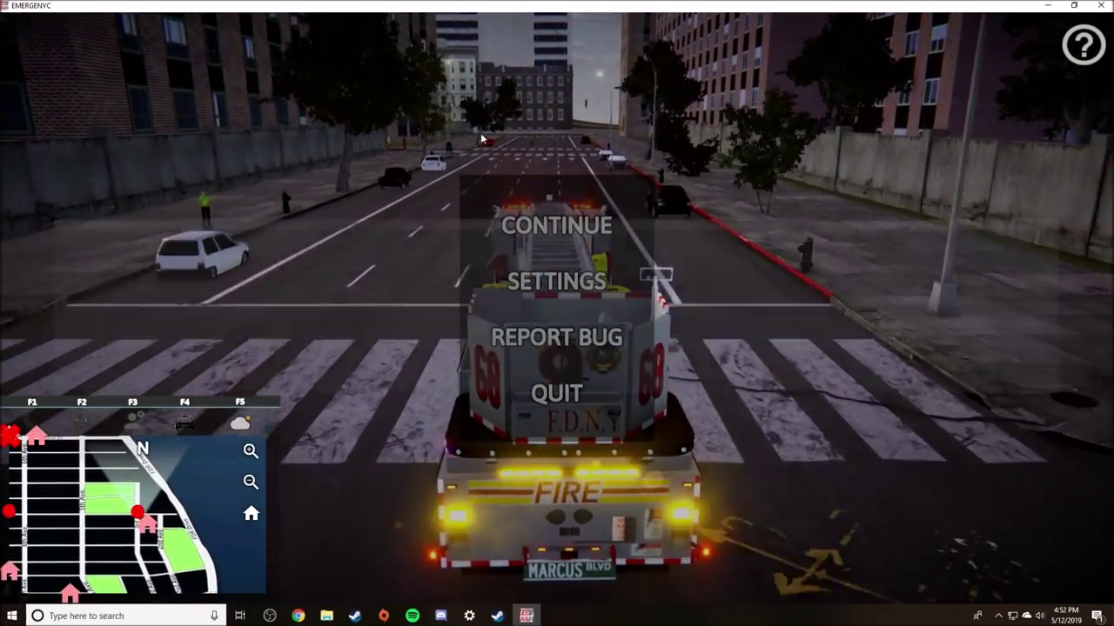
Review the graphics (eye) settings tab without changes, then drive on through the intersection.
left_click(548, 281)
left_click(396, 97)
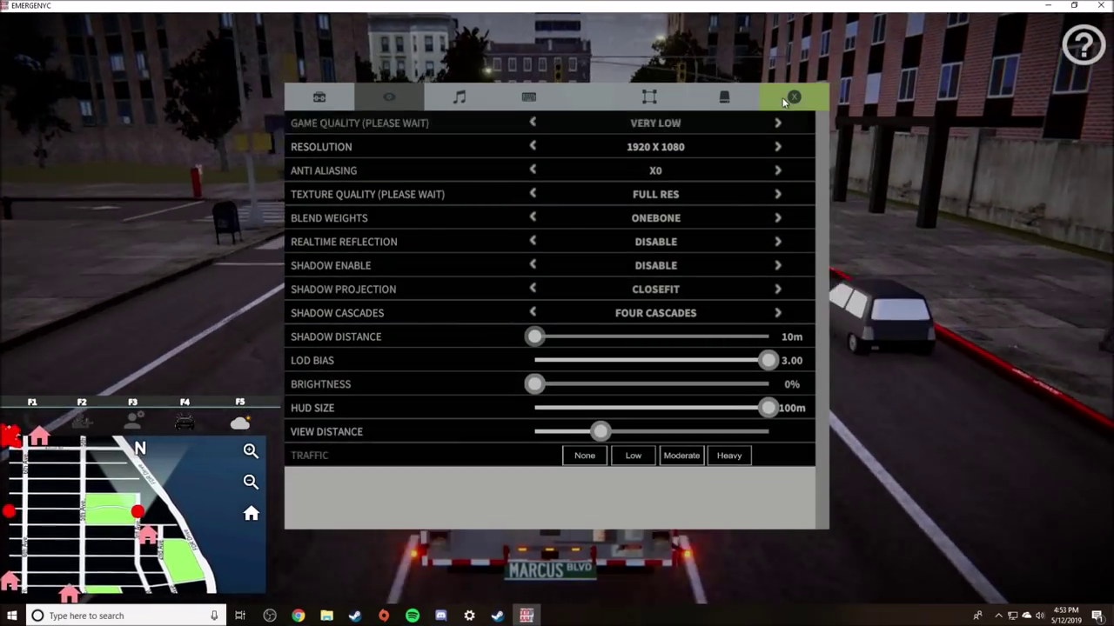
left_click(793, 97)
key("w")
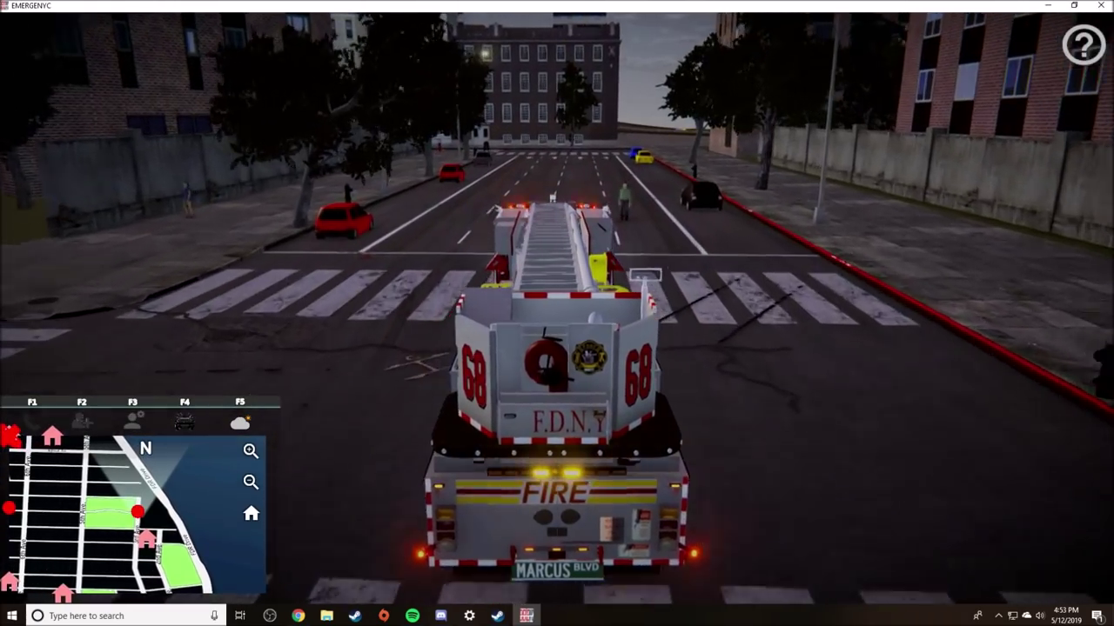
Drive past the crosswalks and turn the ladder truck left onto the new avenue.
key("w")
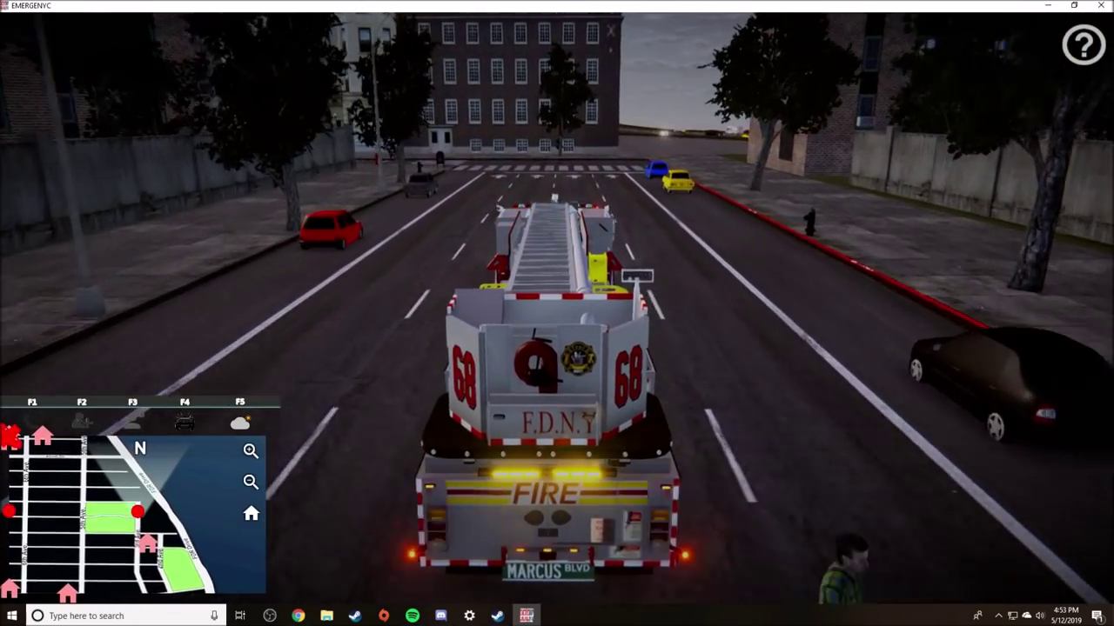
key("w")
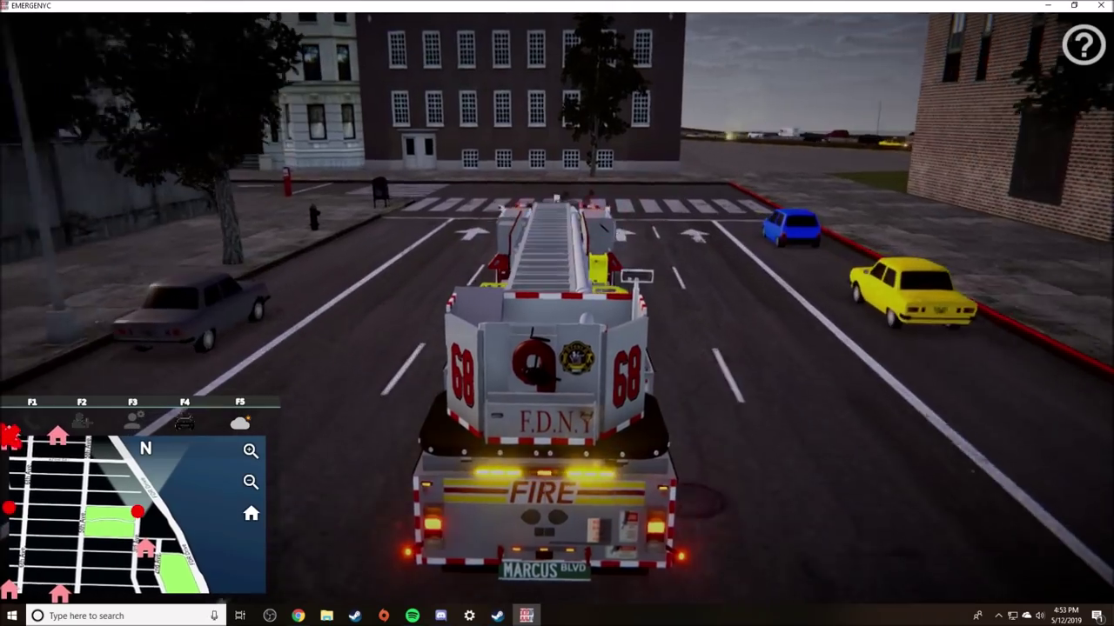
key("w")
key("a")
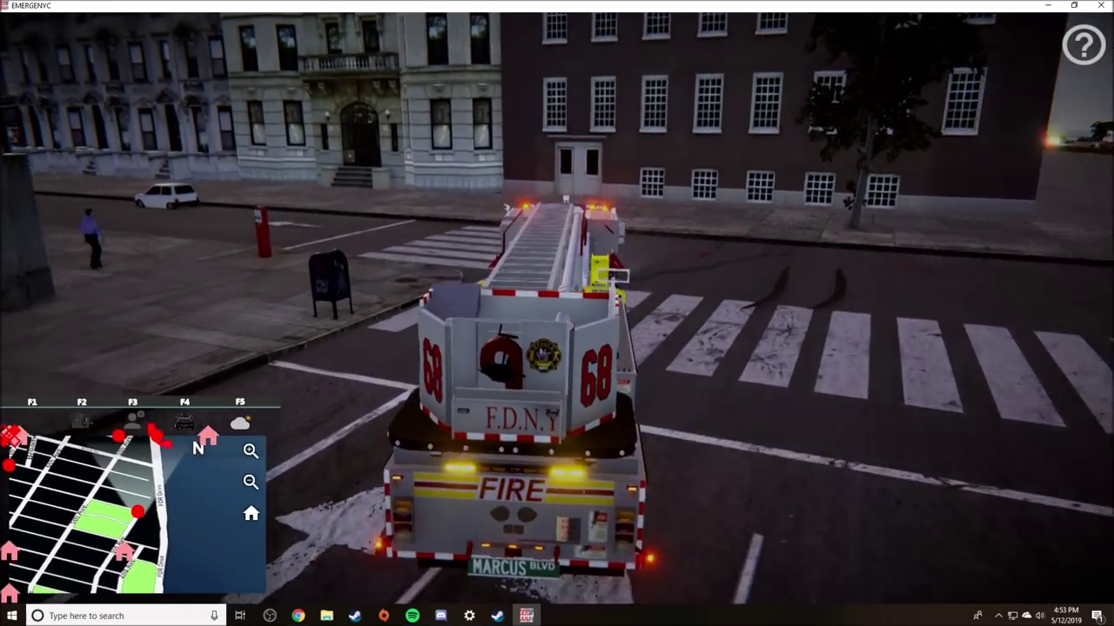
key("w")
key("a")
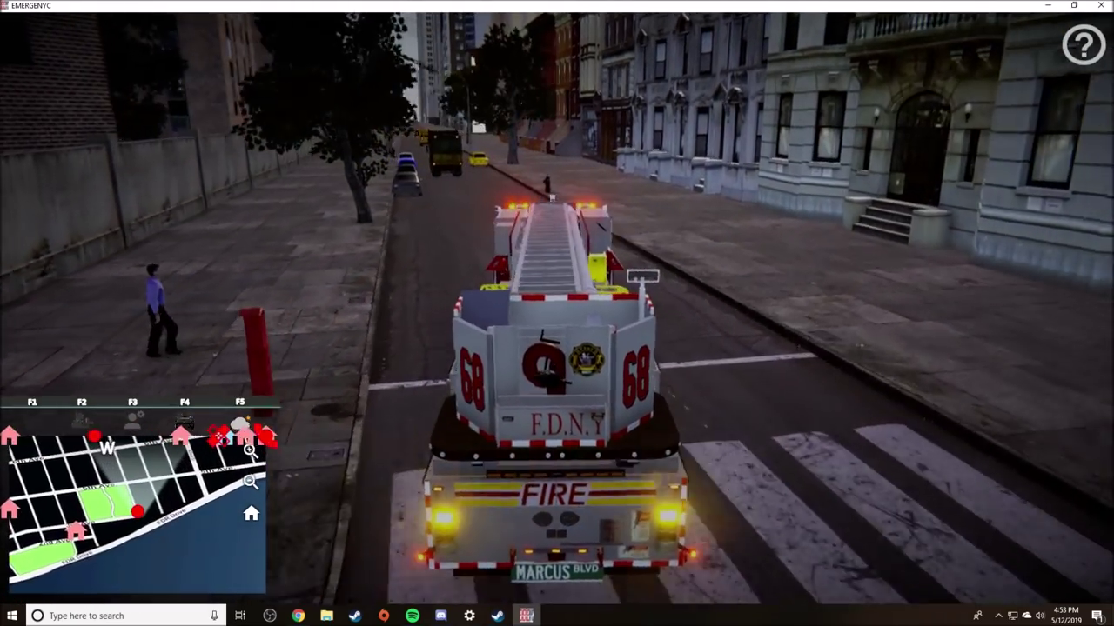
Drive past the parked van and cars, switch to the in-cab view, and pause.
key("w")
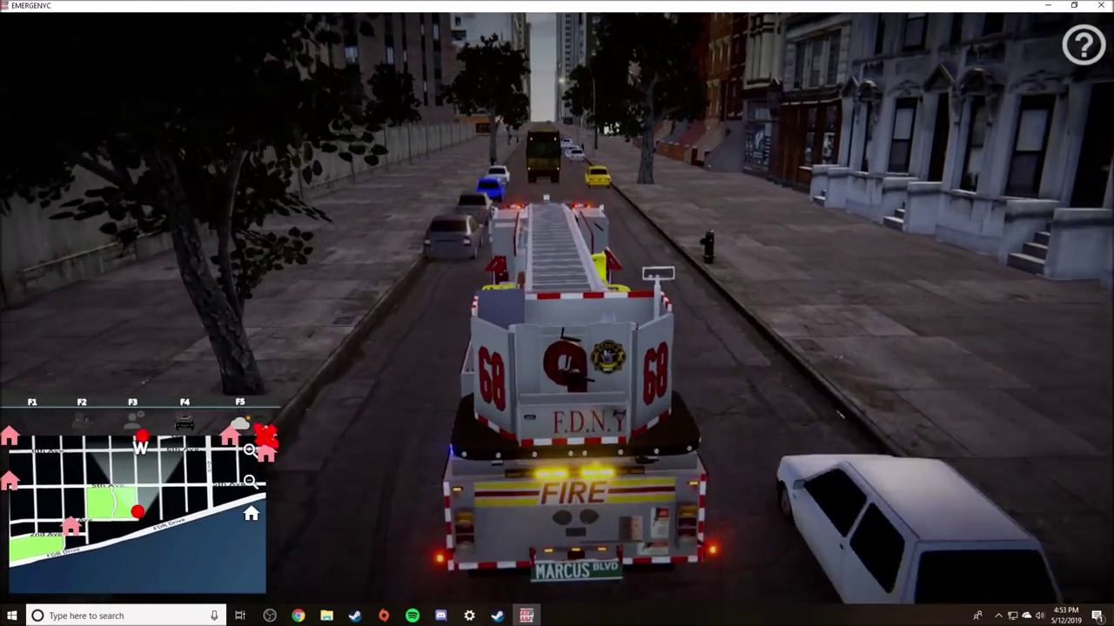
key("w")
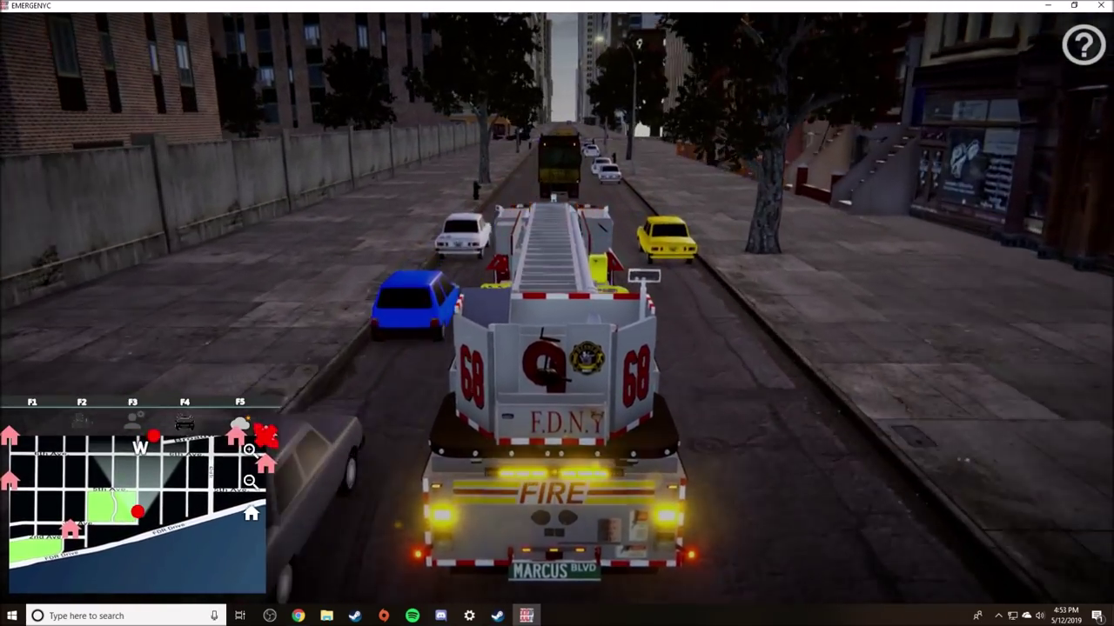
key("w")
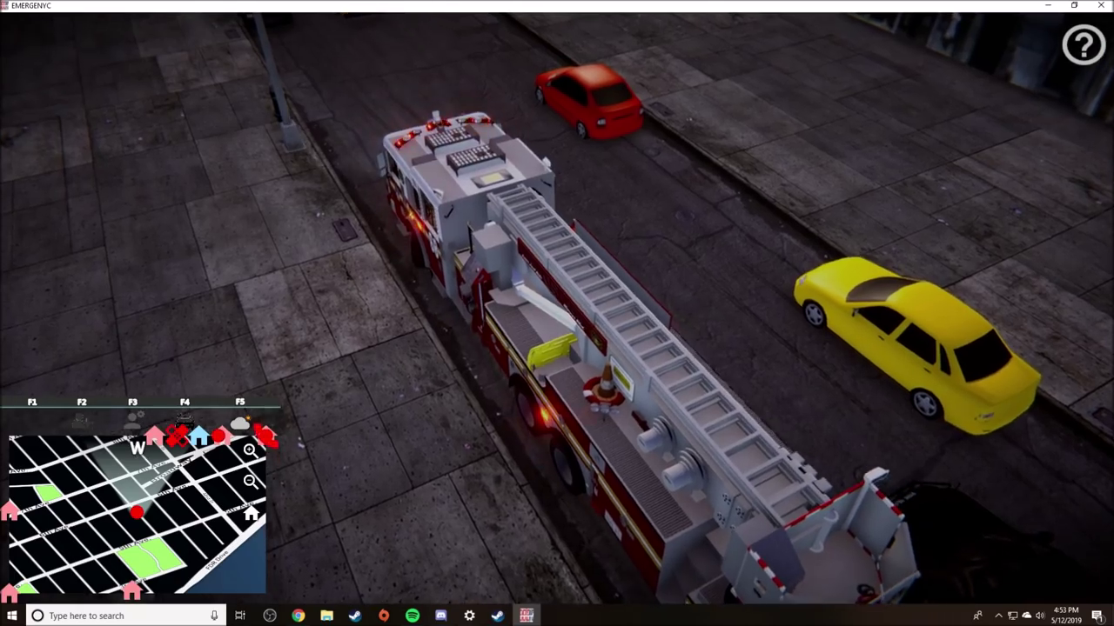
key("c")
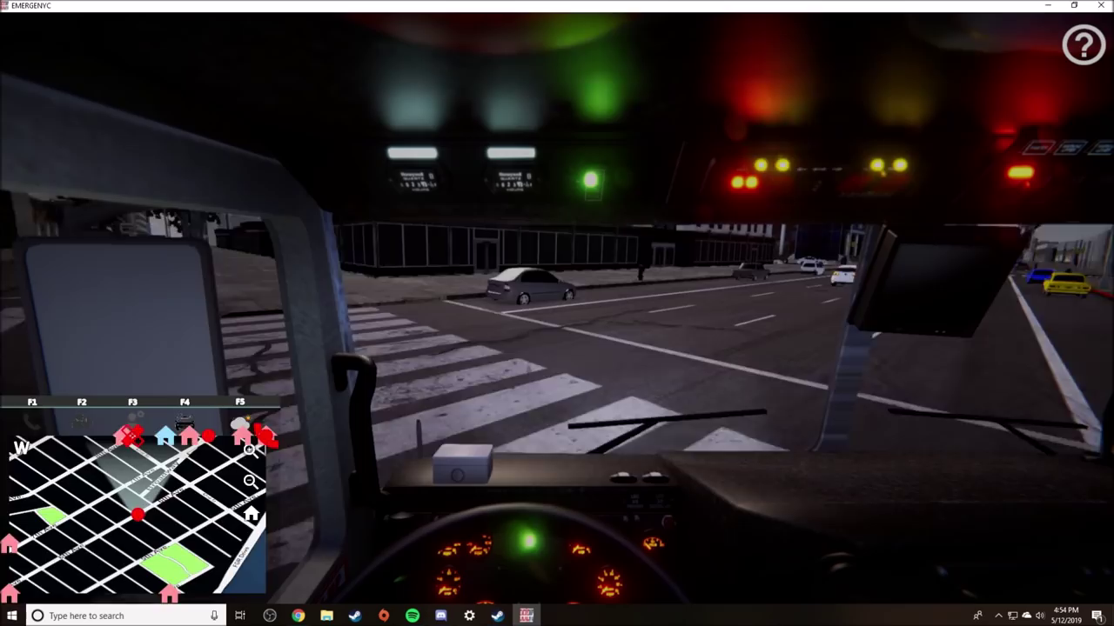
key("Escape")
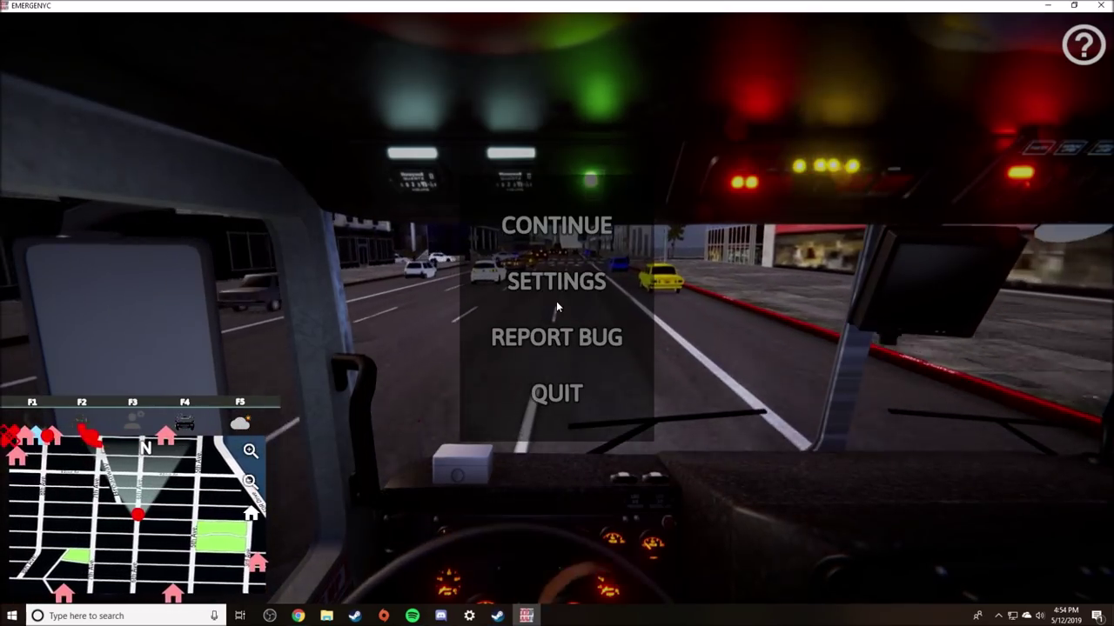
left_click(559, 287)
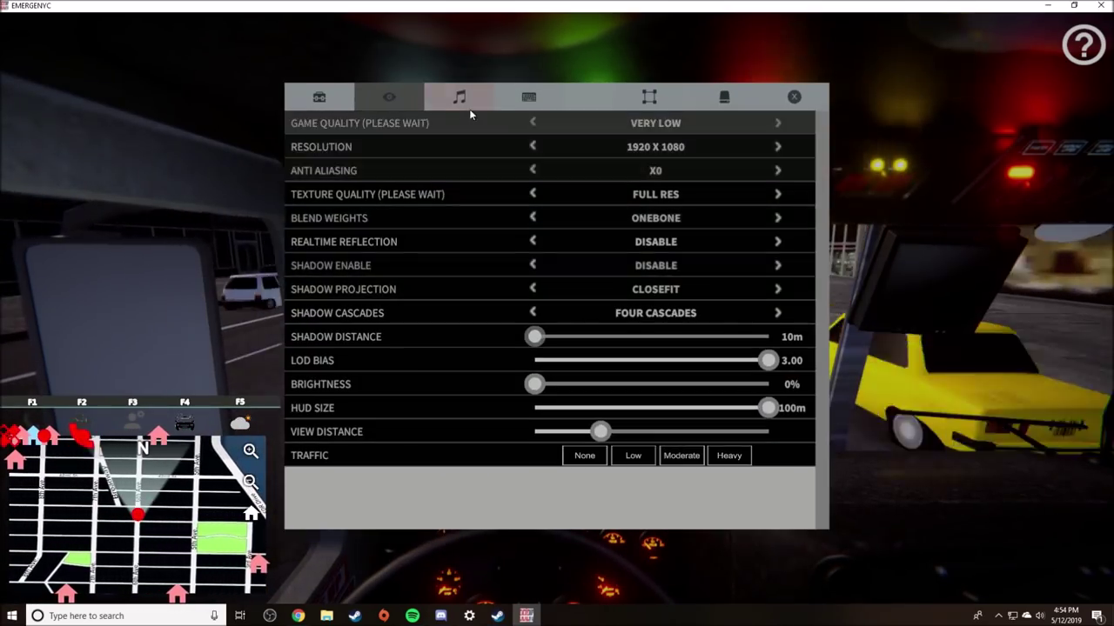
left_click(461, 100)
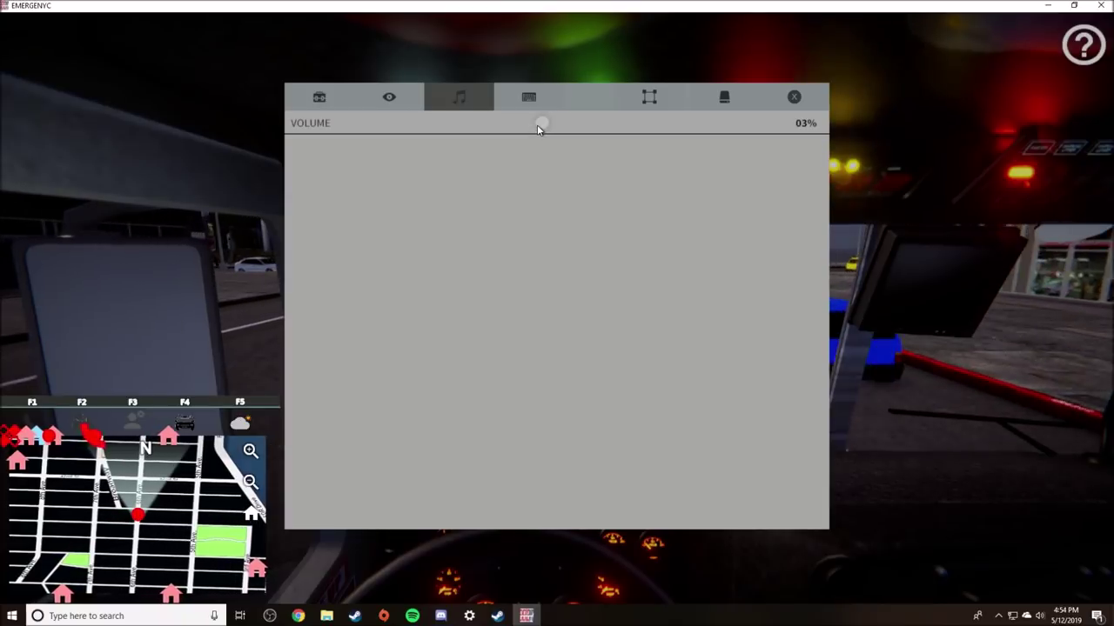
left_click(794, 97)
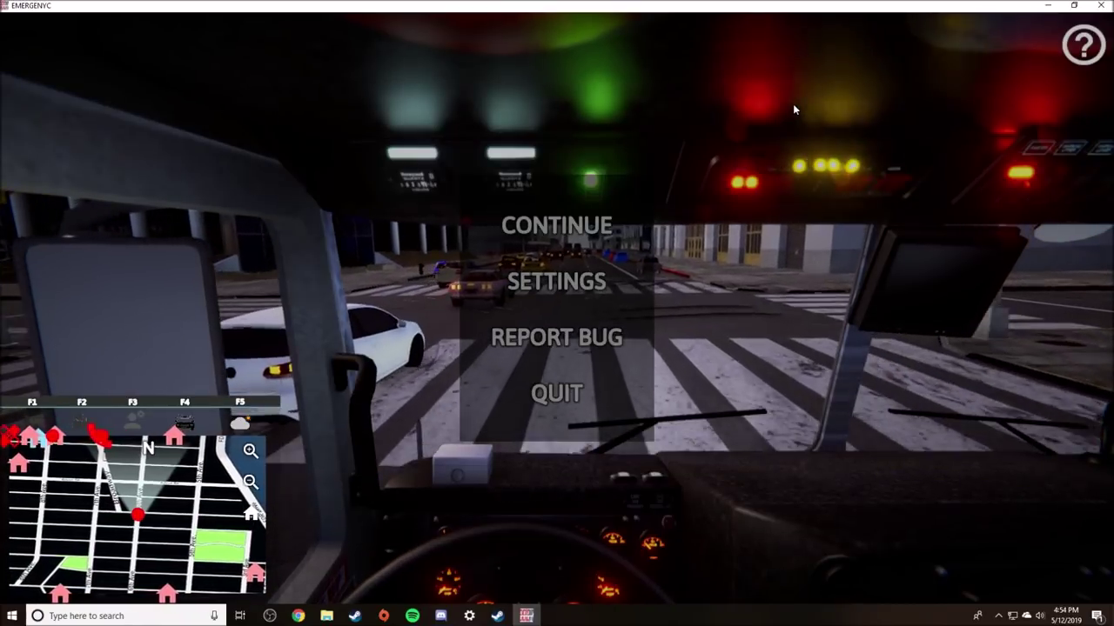
key("Escape")
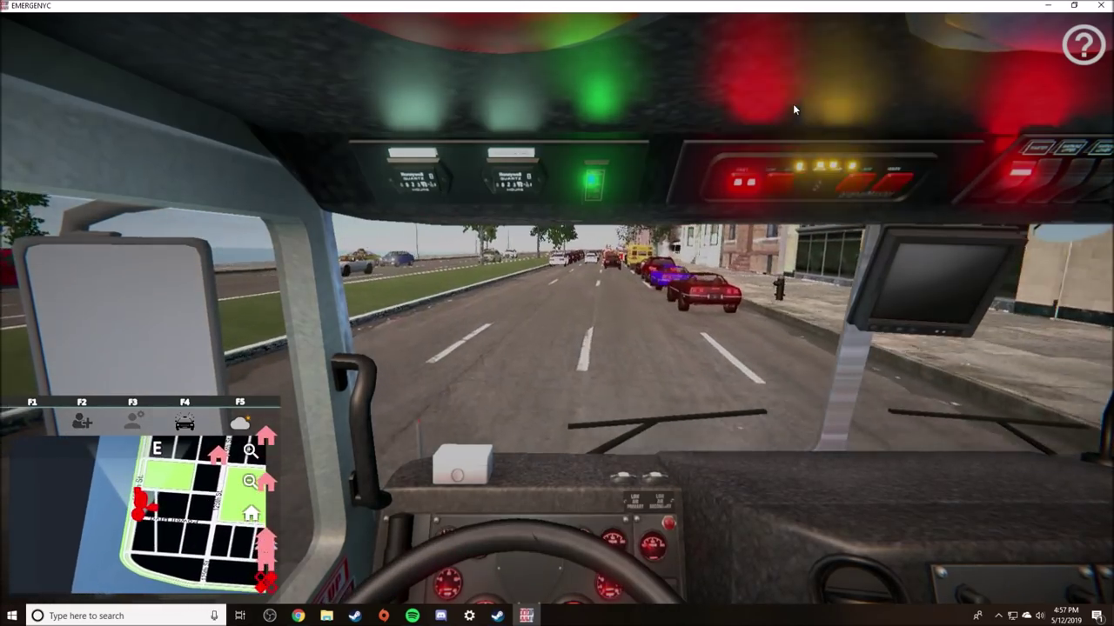
Pause the game while the truck sits in traffic beside a school bus.
key("Escape")
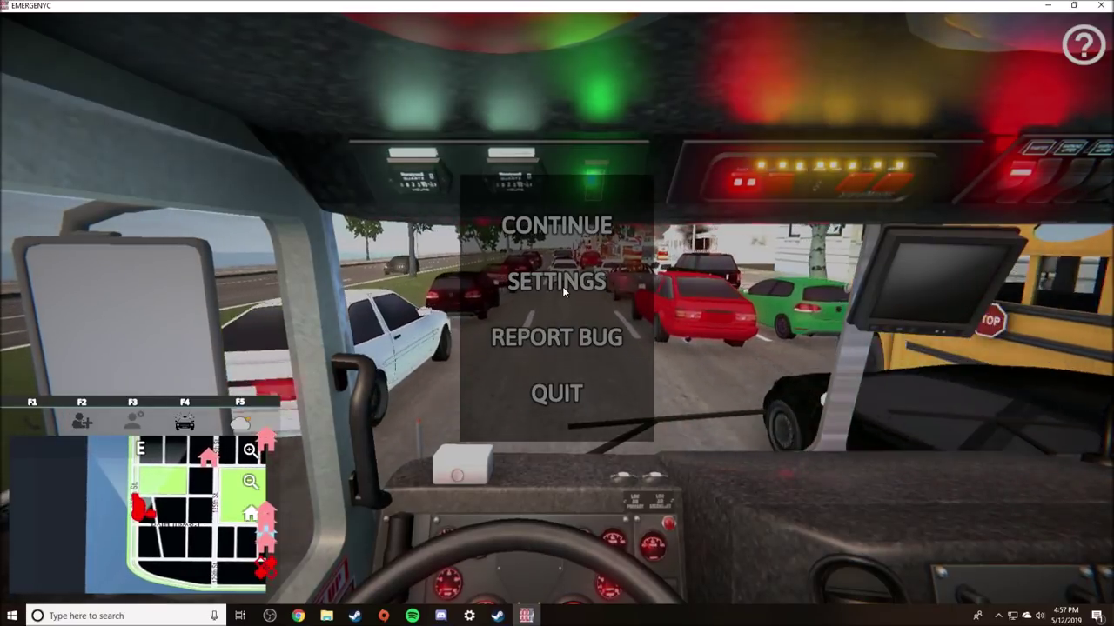
Check the graphics (eye) settings tab, then close it and return to driving.
left_click(562, 286)
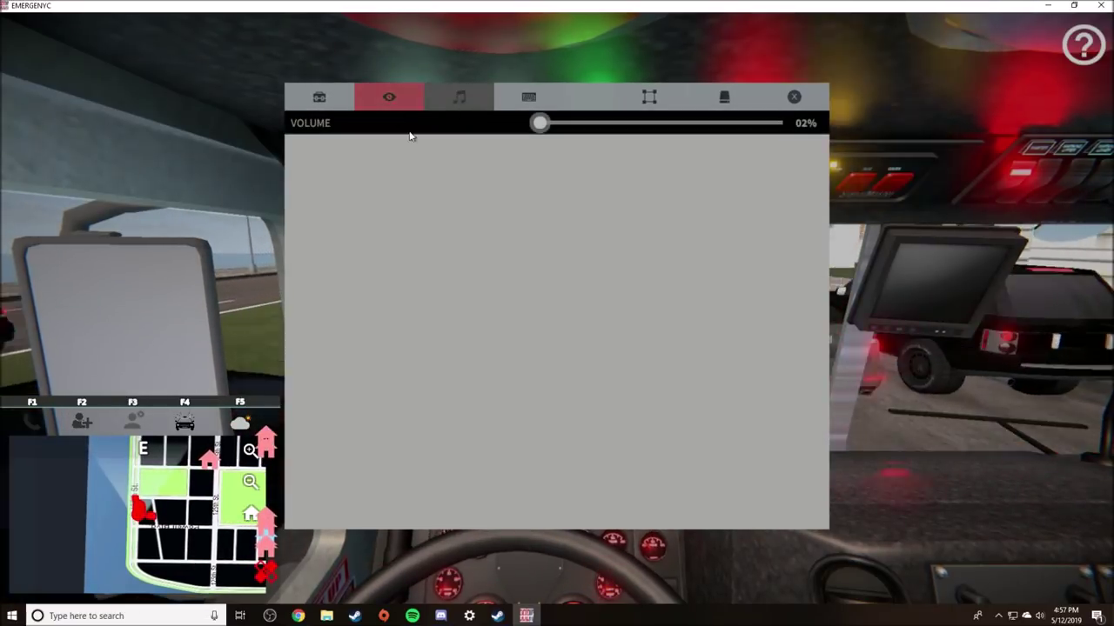
left_click(389, 96)
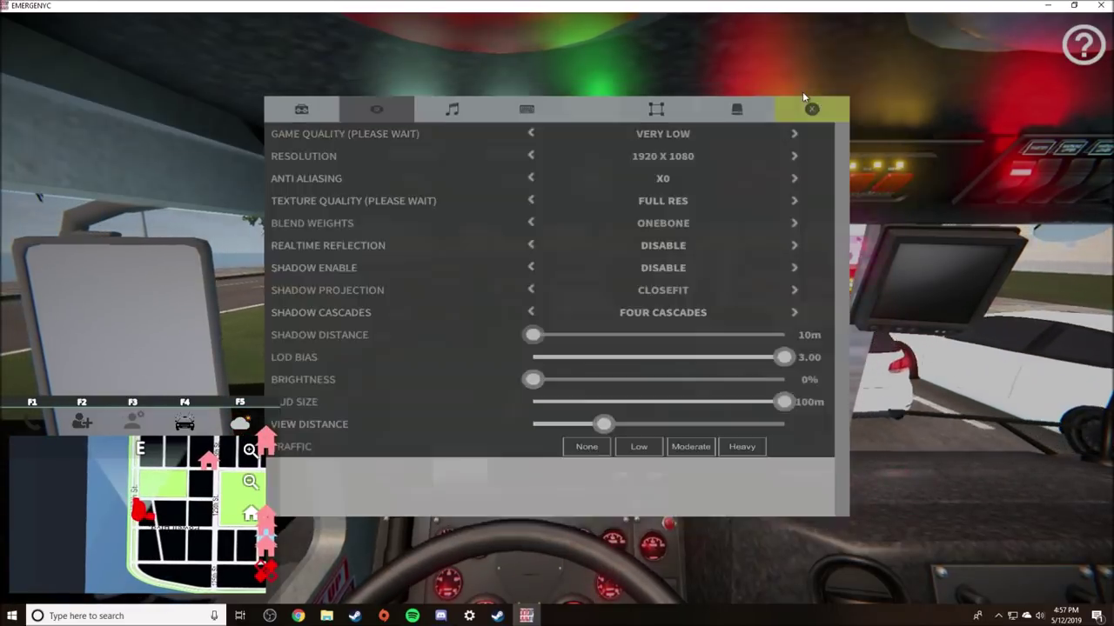
left_click(794, 96)
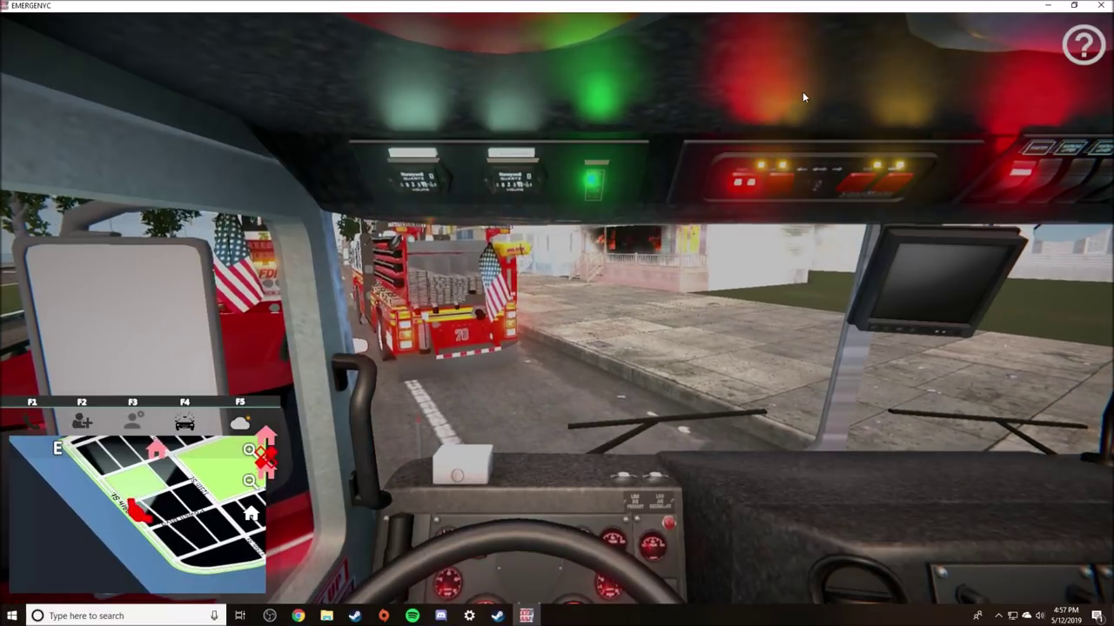
At the burning house, reopen Settings from the pause menu, close it, and resume.
key("Escape")
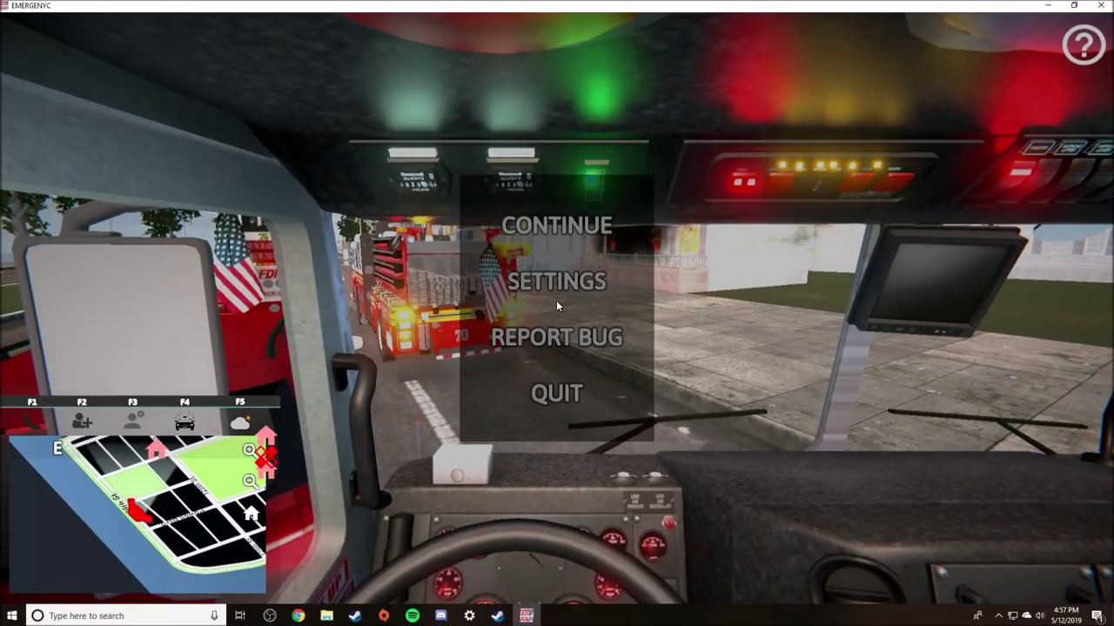
left_click(557, 283)
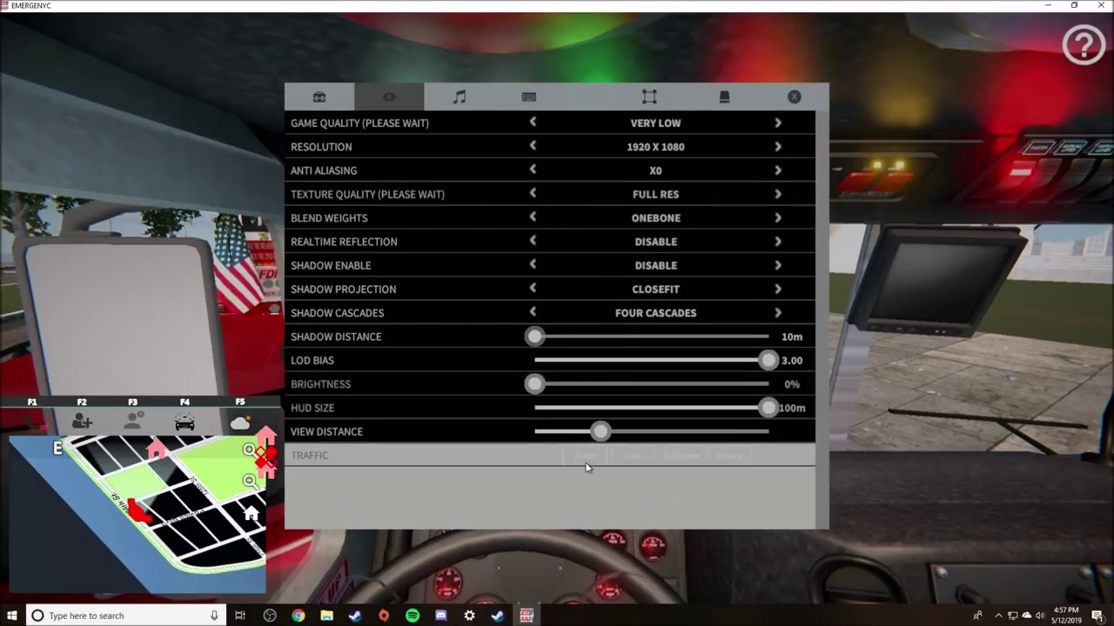
left_click(793, 98)
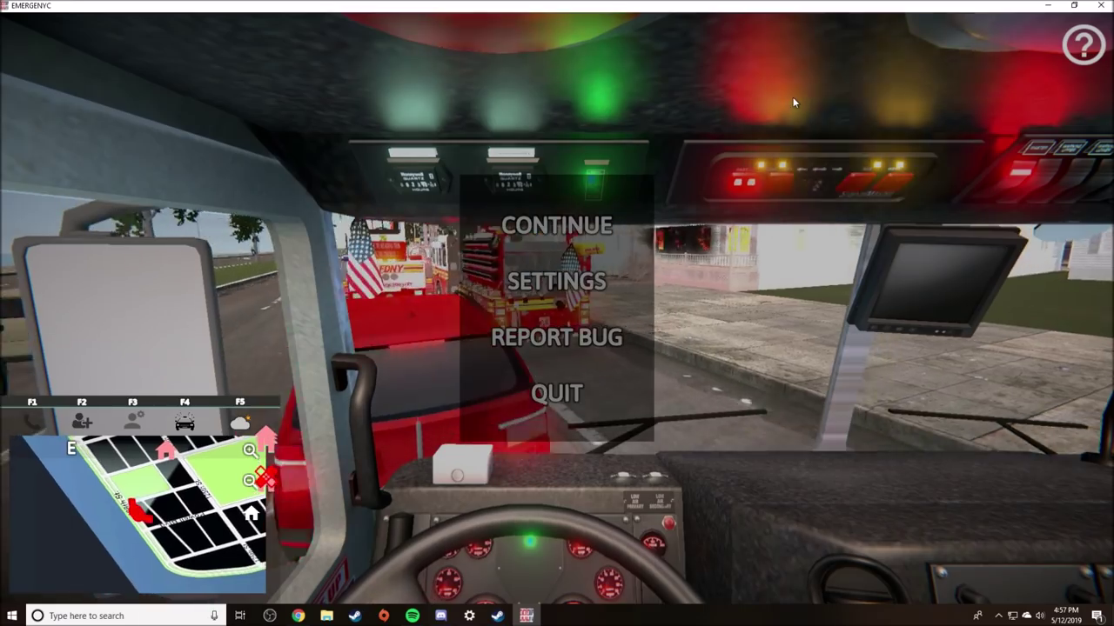
key("Escape")
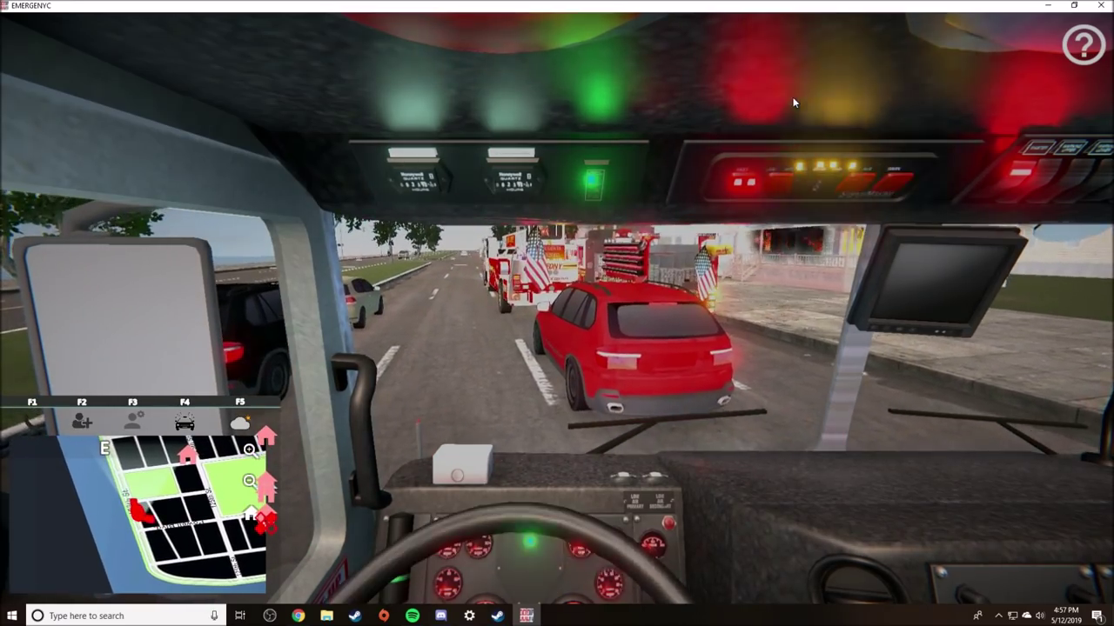
Circle an outside camera around the fire trucks, then leave the vehicle on foot.
key("c")
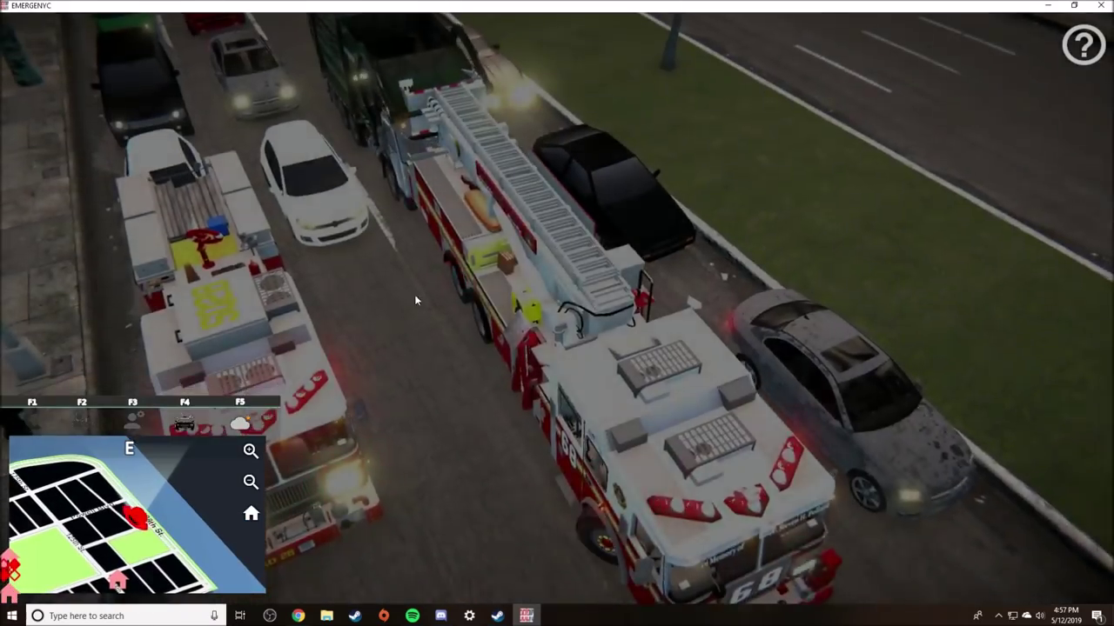
left_click_drag(414, 294, 783, 294)
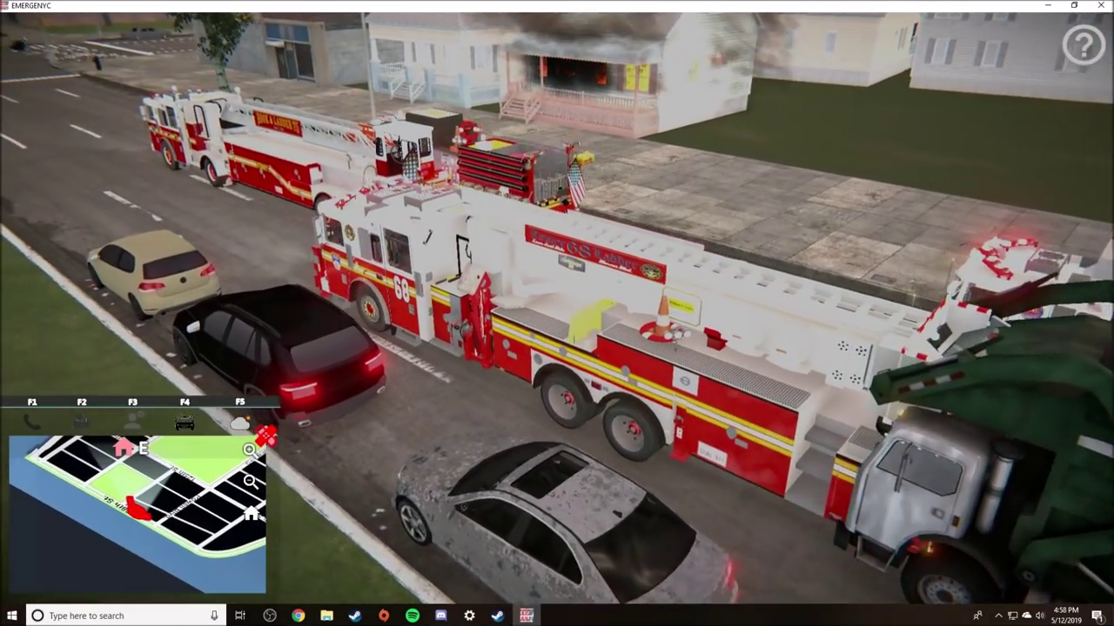
left_click_drag(557, 294, 748, 294)
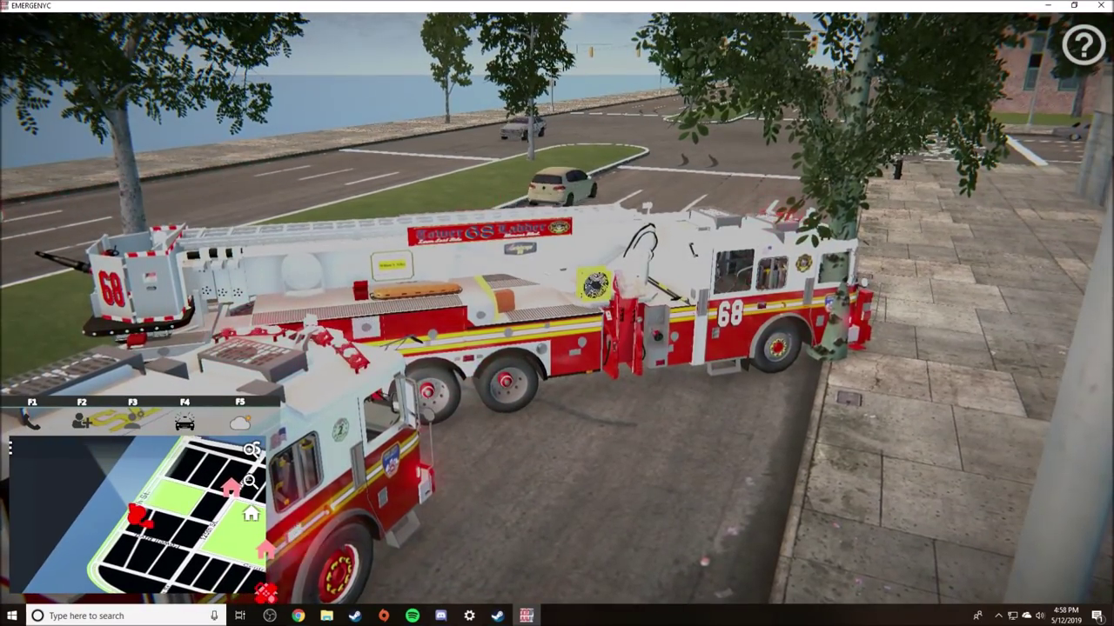
key("f")
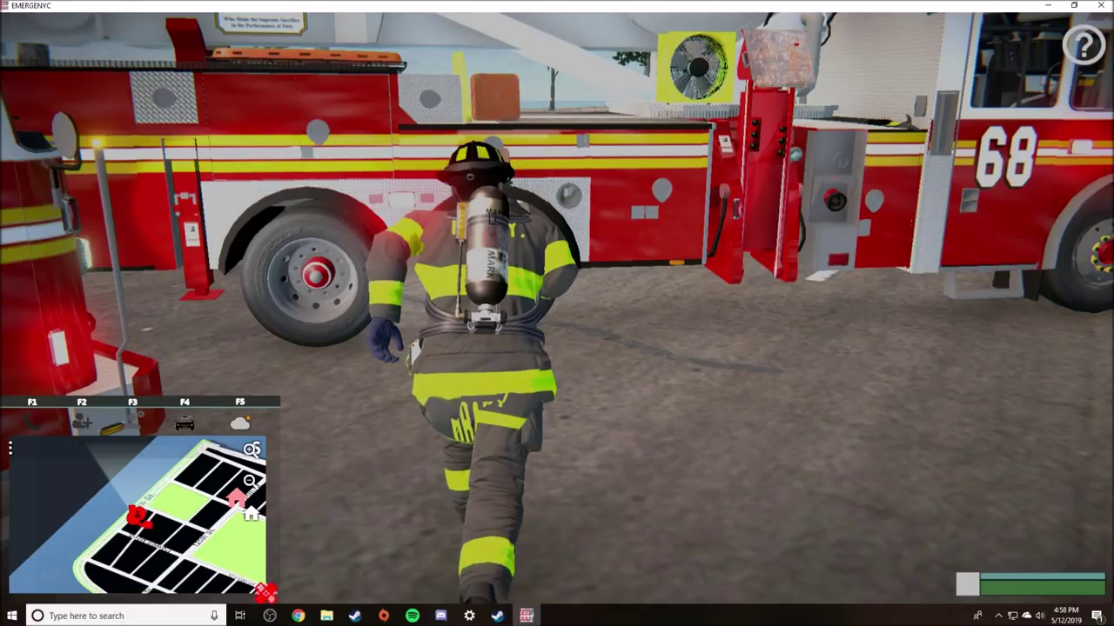
Alt+Tab through the window switcher back to the EmergeNYC window showing the MDT.
key("alt+Tab")
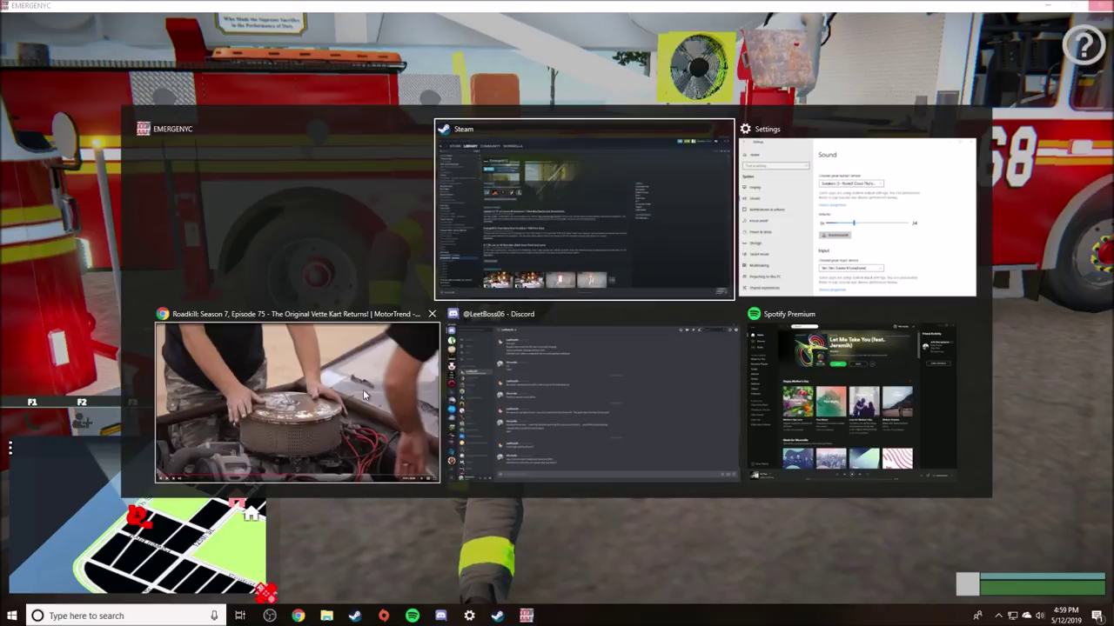
key("Escape")
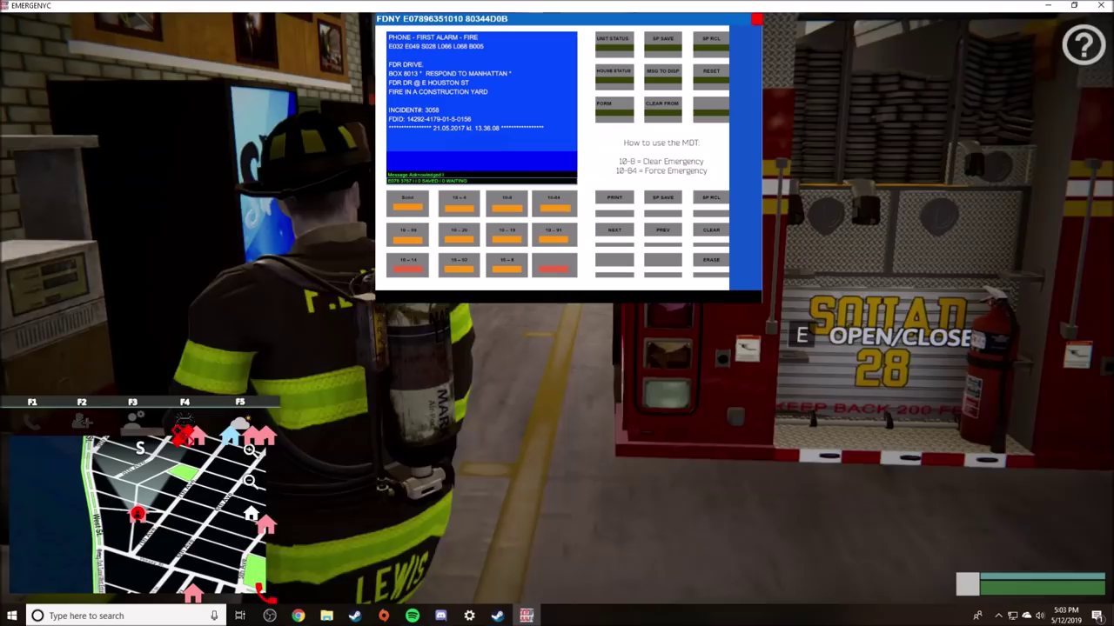
Walk along Squad 28 to its cab, dismiss the dispatch message, and climb aboard.
key("w")
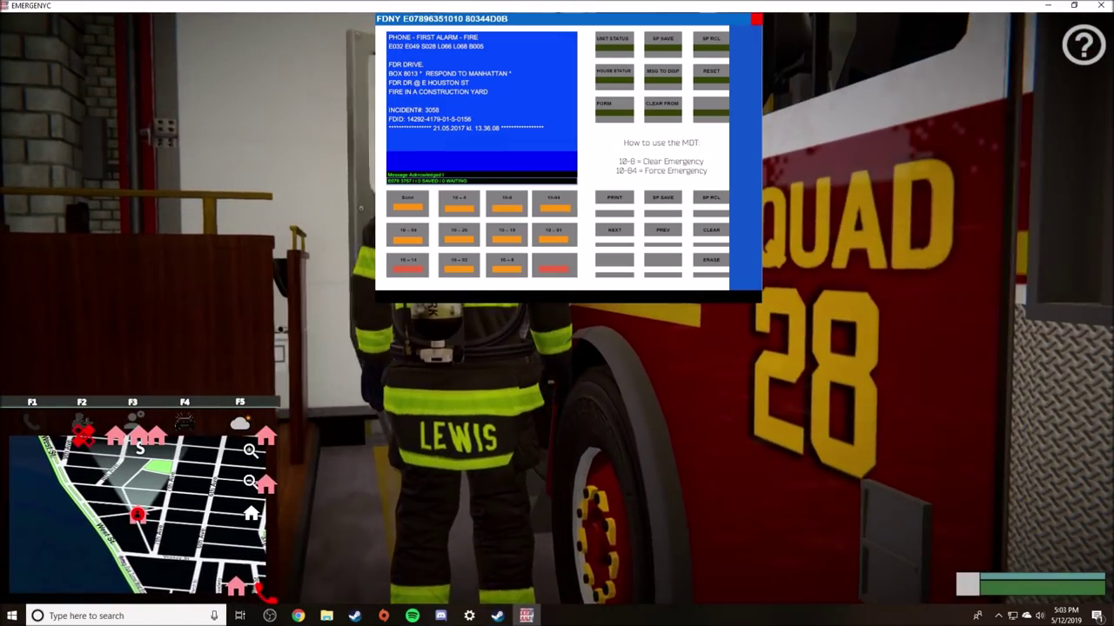
key("w")
key("w")
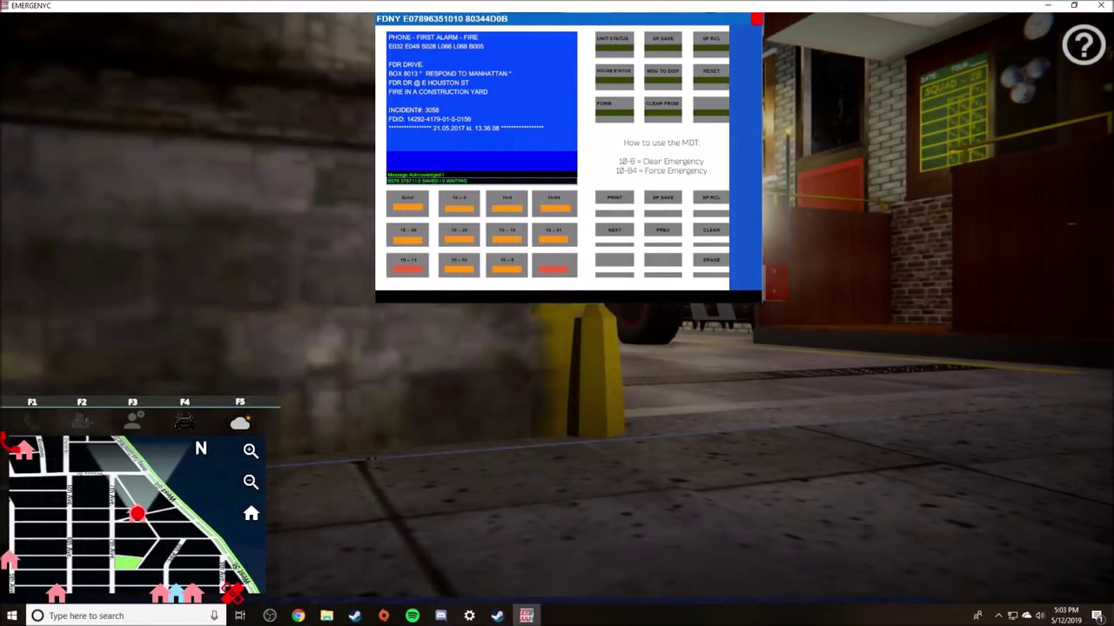
key("Escape")
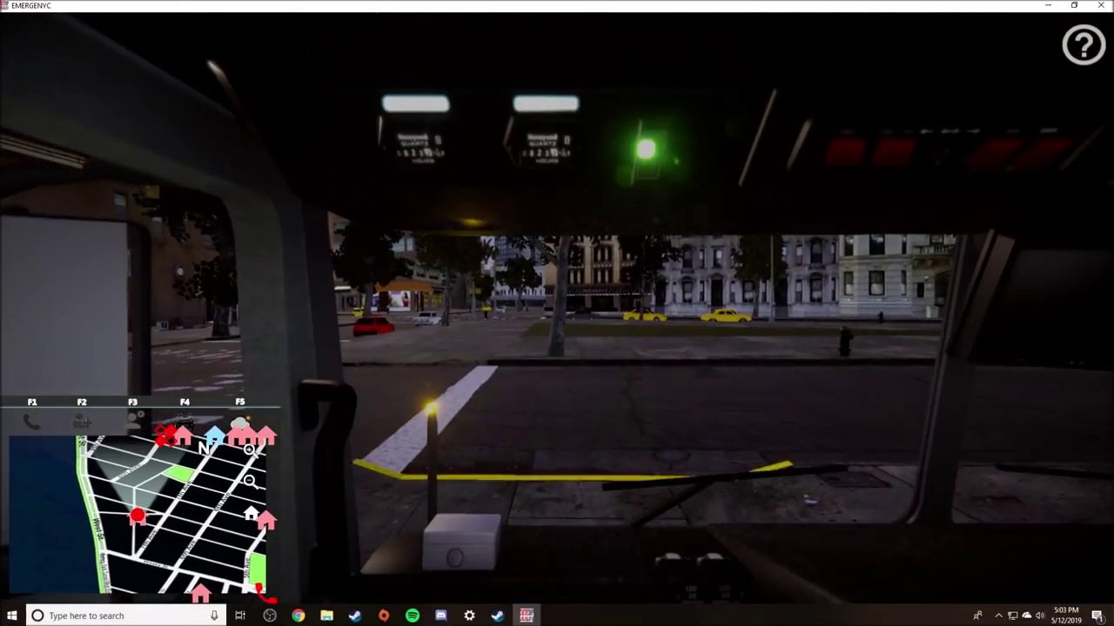
Pull Squad 28 out, turn right down the night avenue, then pause.
key("w")
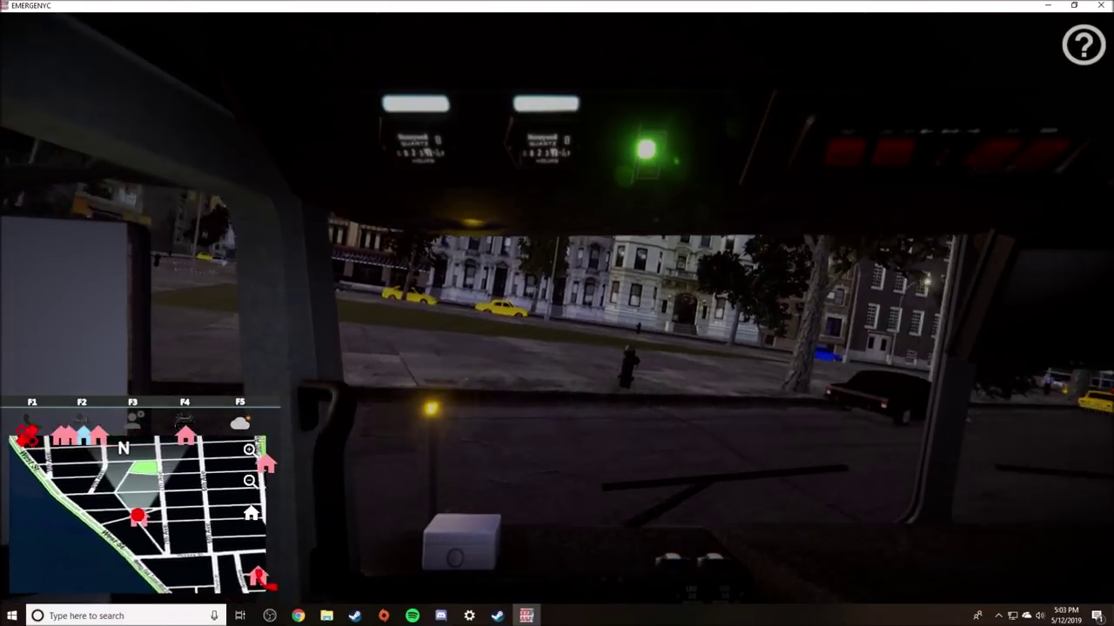
key("w")
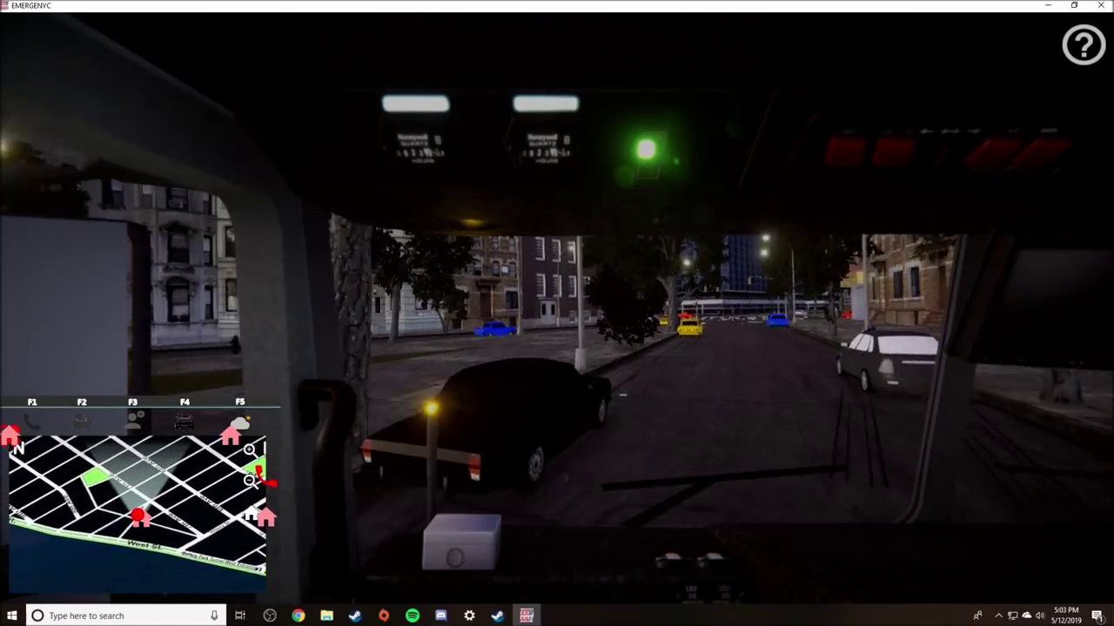
key("w")
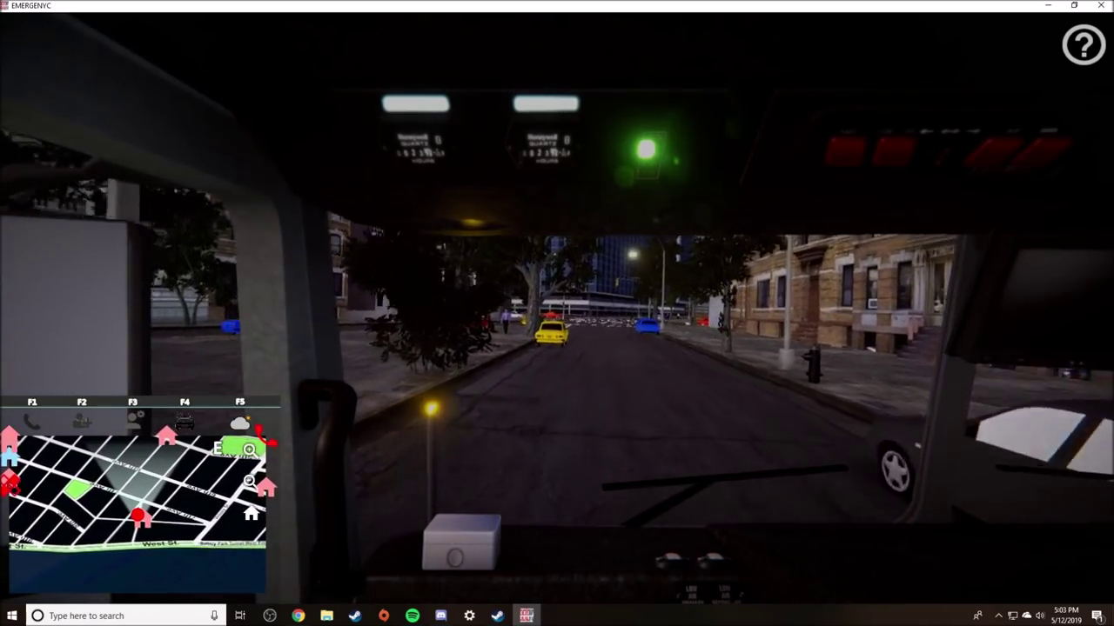
key("w")
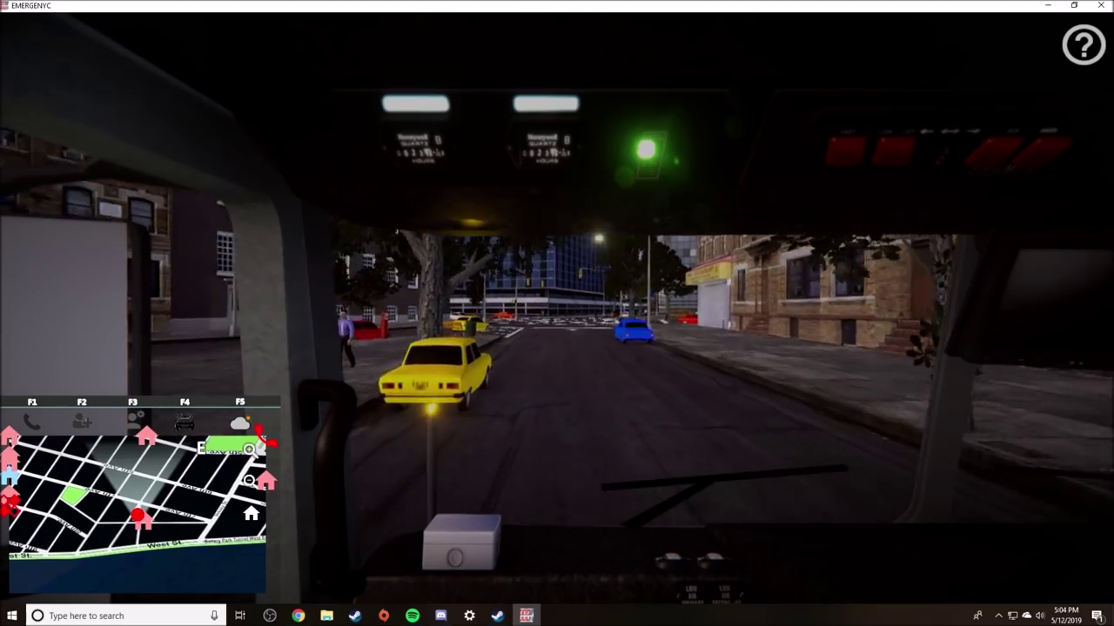
key("Escape")
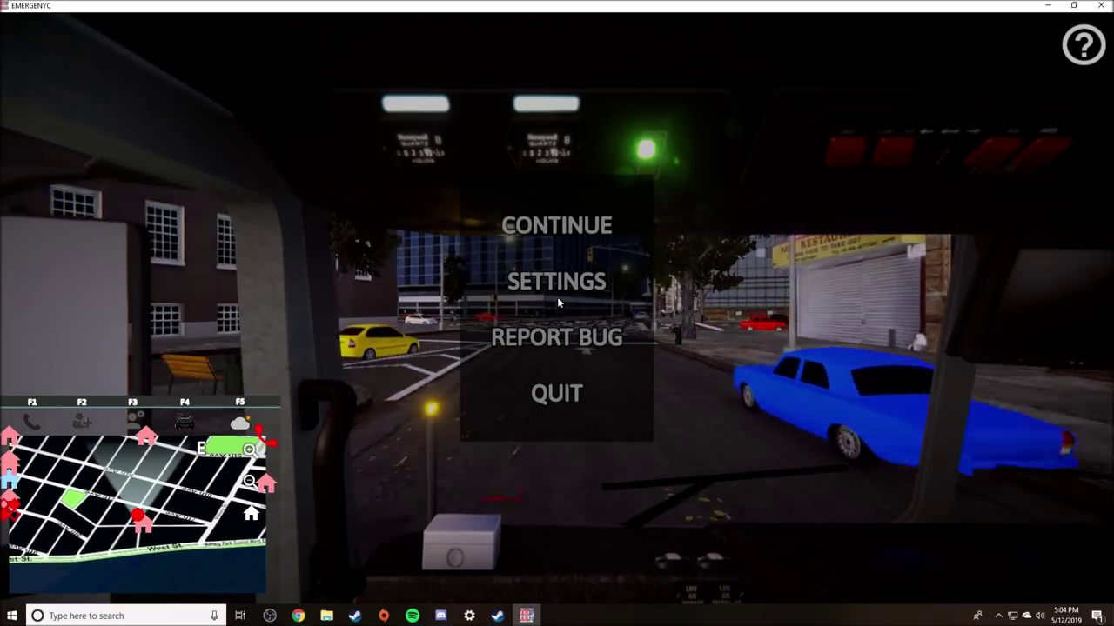
Set the audio volume to 02% in Settings, then view the display and graphics options.
left_click(556, 283)
left_click(458, 97)
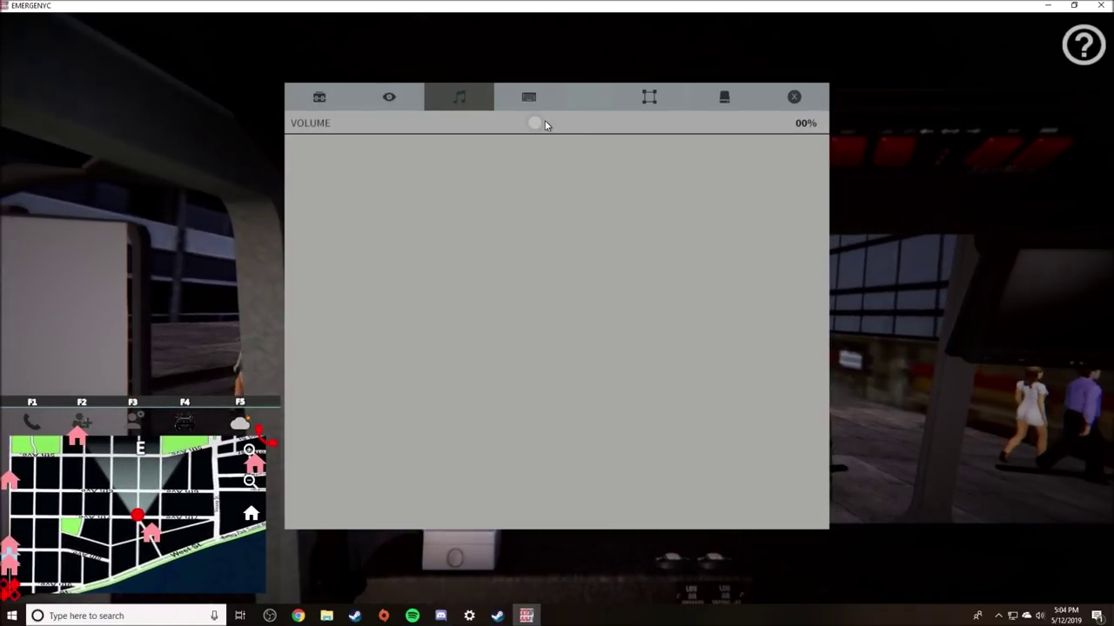
left_click_drag(537, 124, 582, 130)
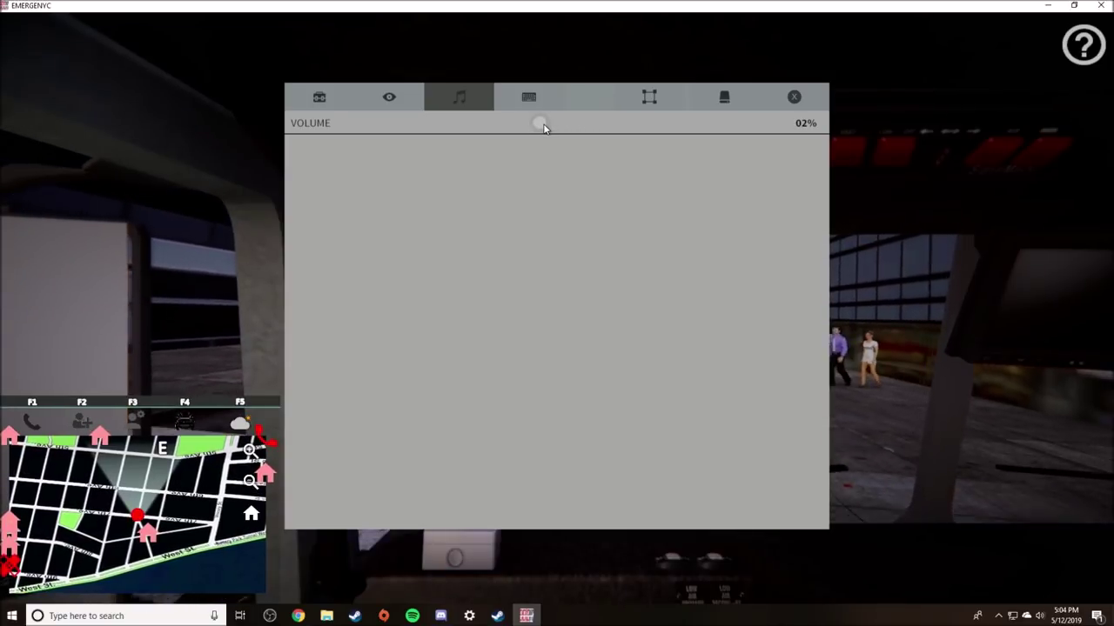
key("Tab")
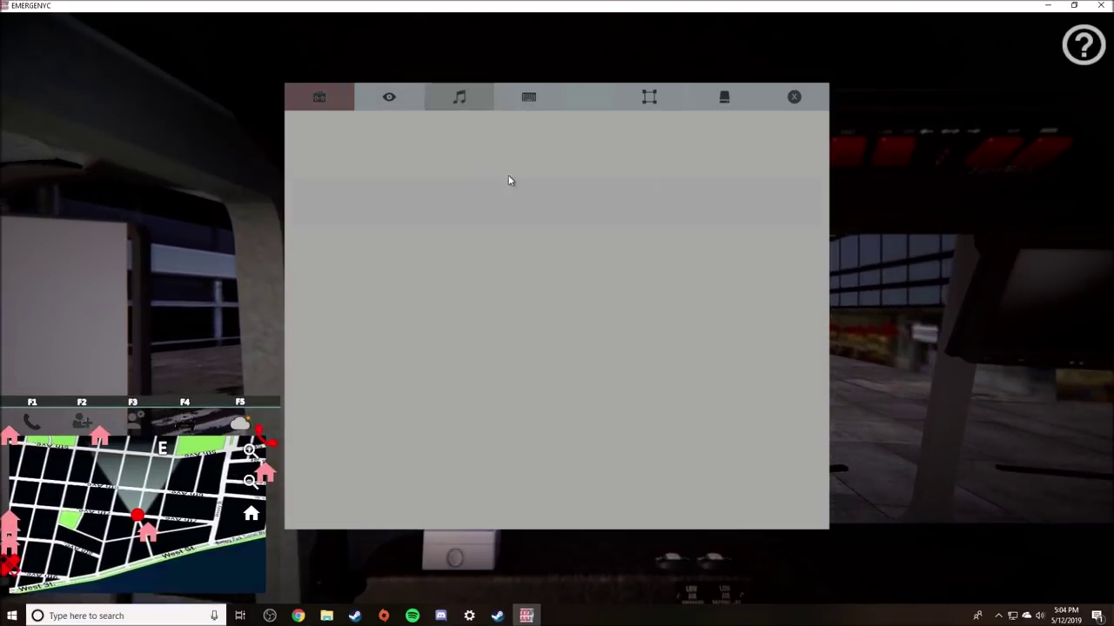
left_click(389, 97)
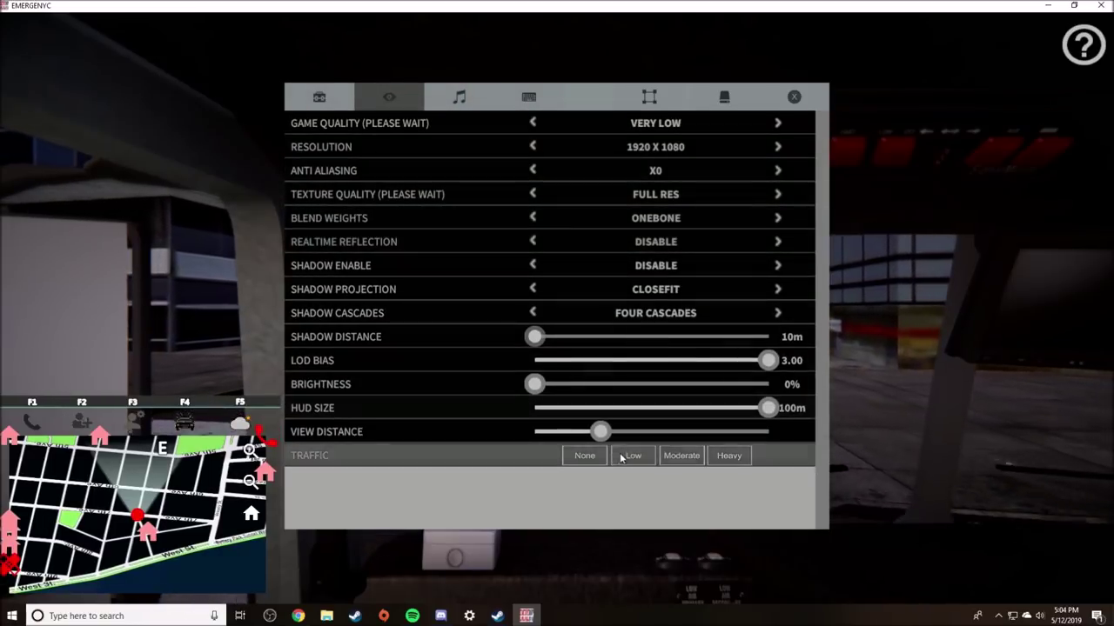
Close settings, resume, then orbit the exterior camera over the truck at the construction yard.
left_click(794, 97)
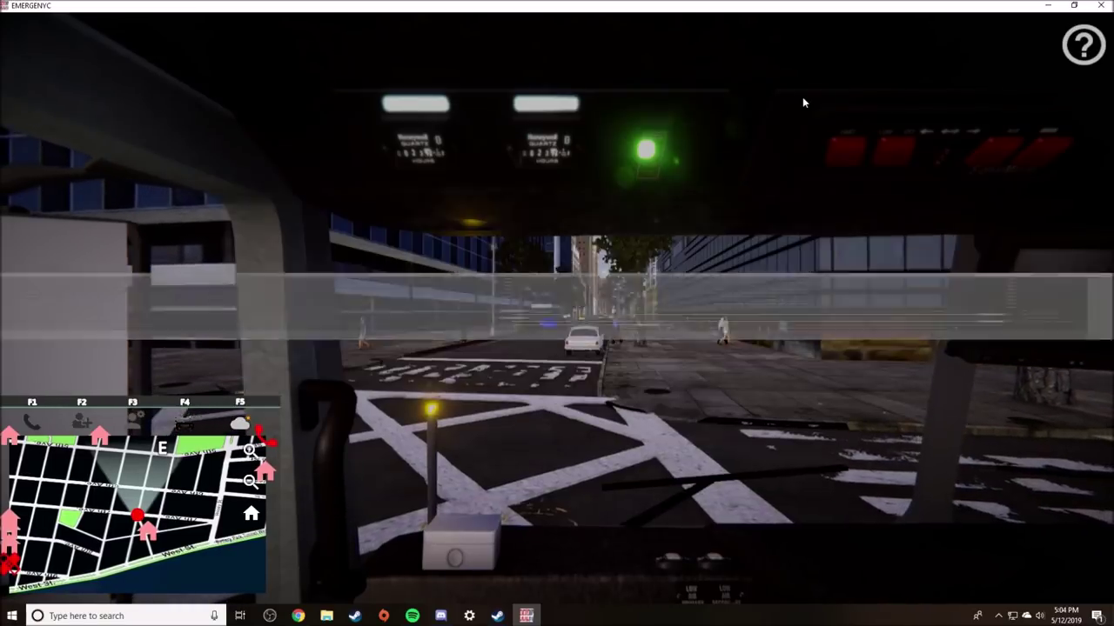
key("Escape")
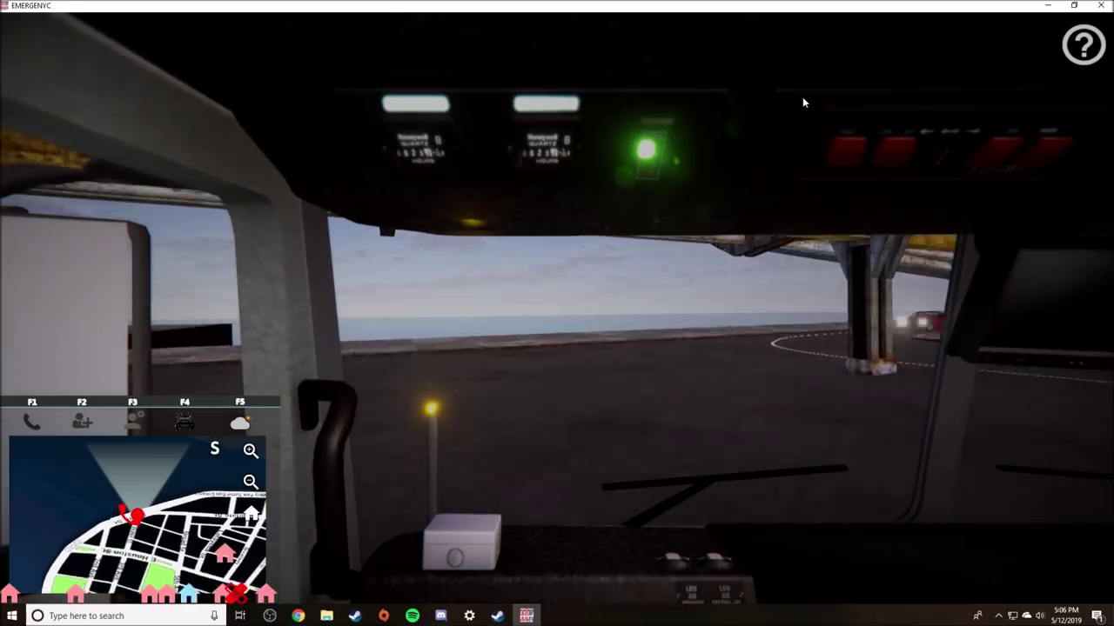
key("c")
left_click_drag(802, 97, 322, 581)
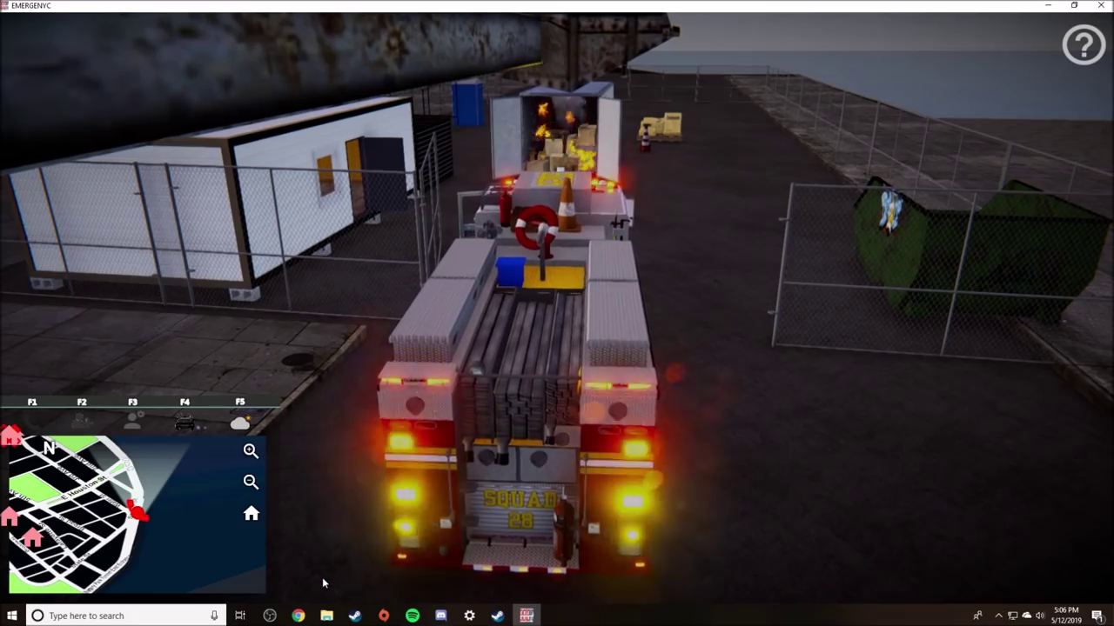
Get out as the firefighter, take the hose, and start spraying water.
key("Return")
key("w")
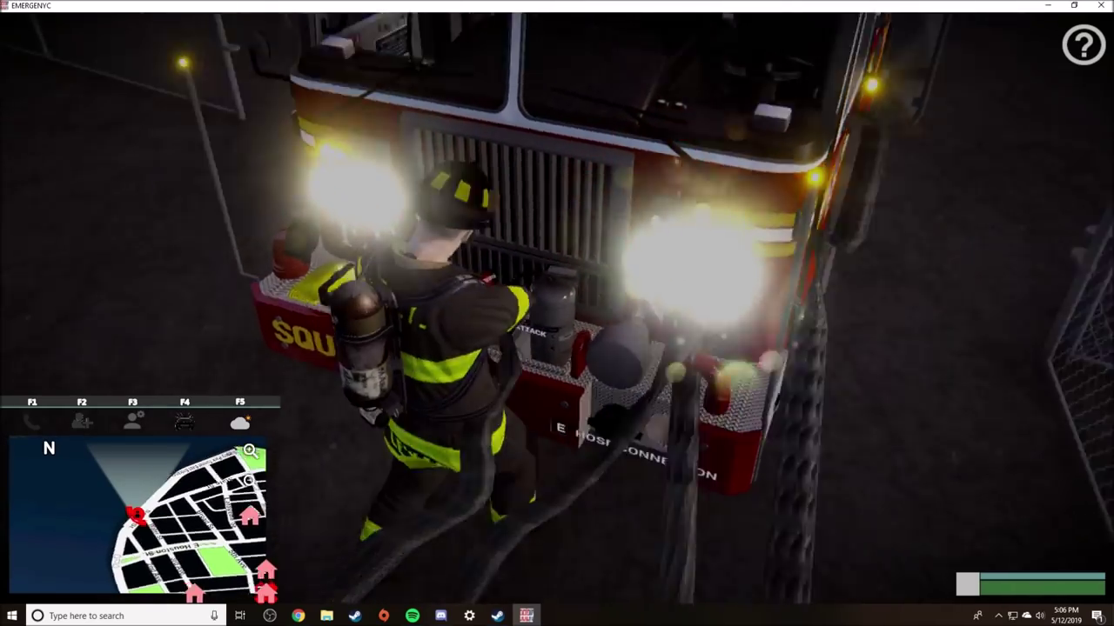
key("e")
right_click(557, 309)
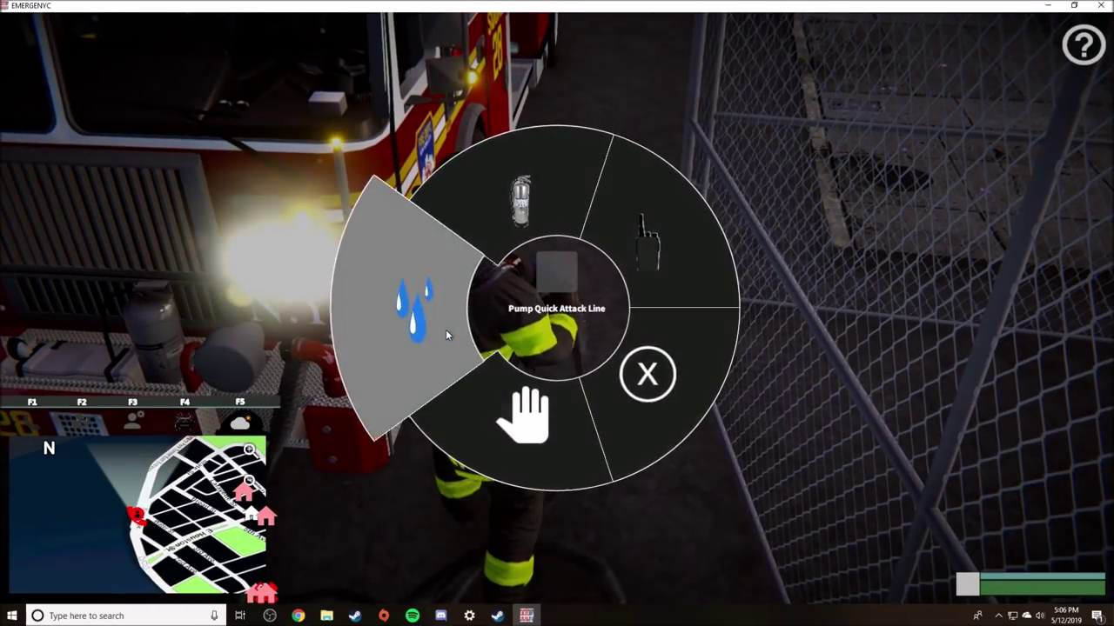
left_click(445, 330)
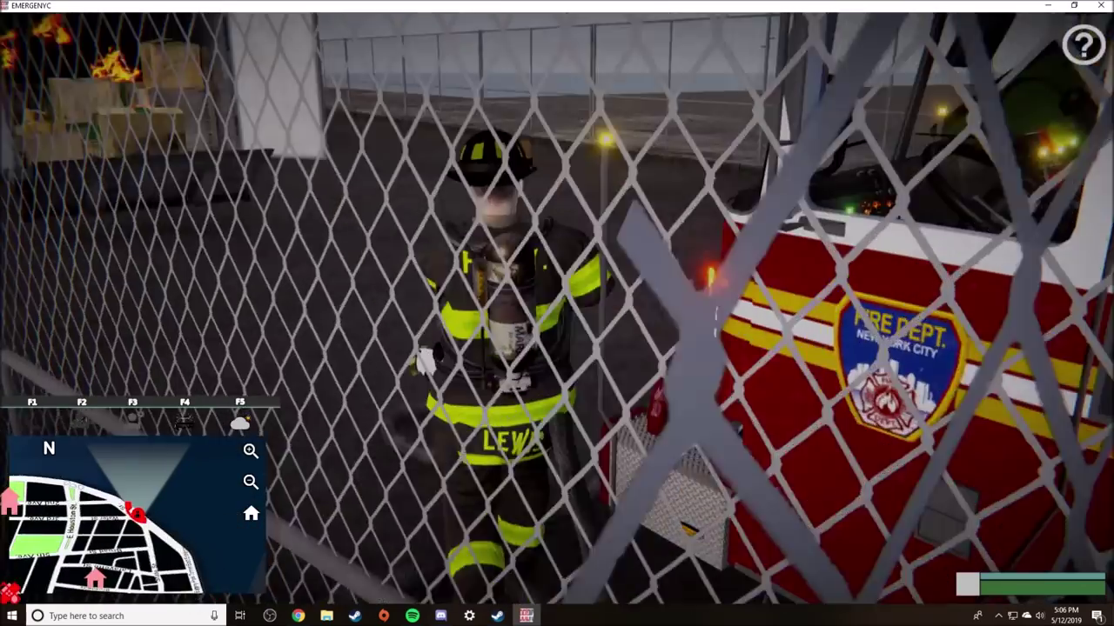
In first-person view, advance and aim the water stream into the burning container.
key("w")
key("w")
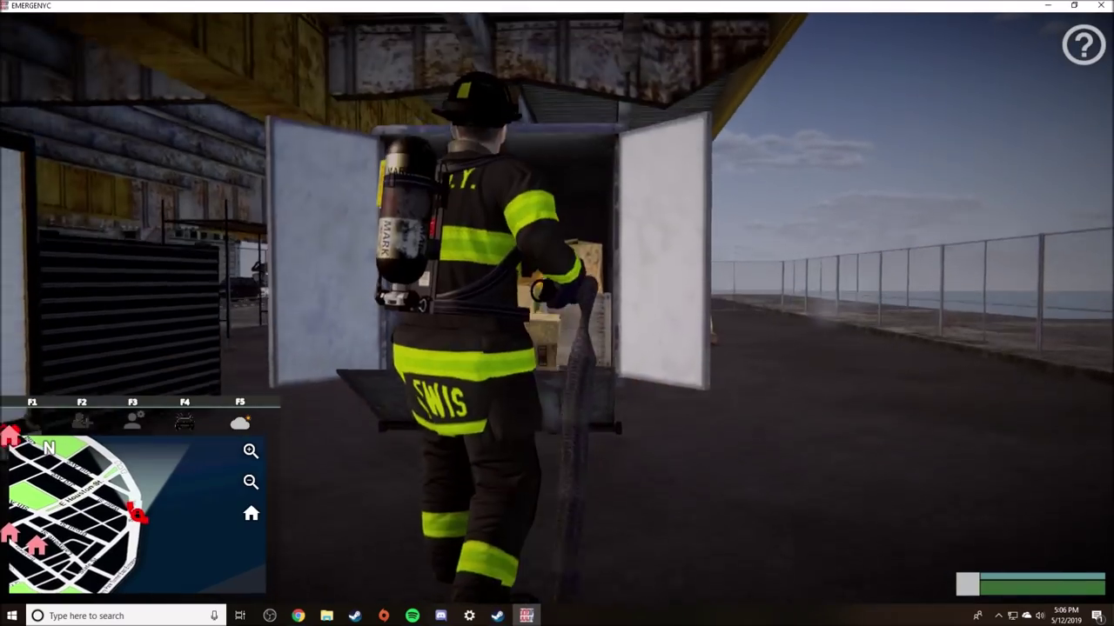
key("v")
left_click_drag(557, 348, 556, 331)
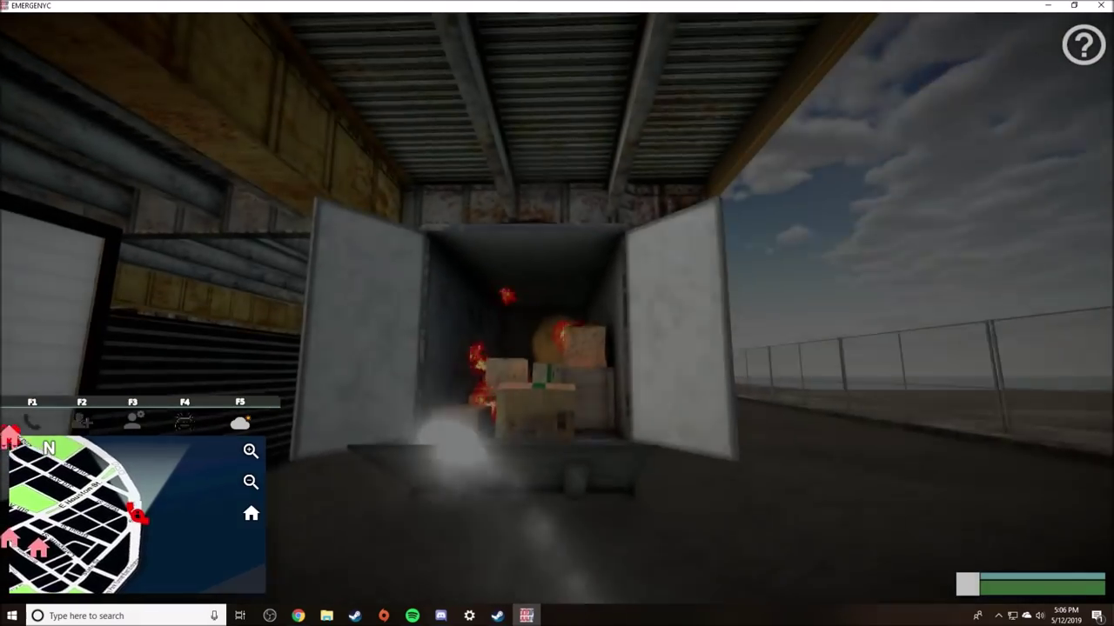
key("w")
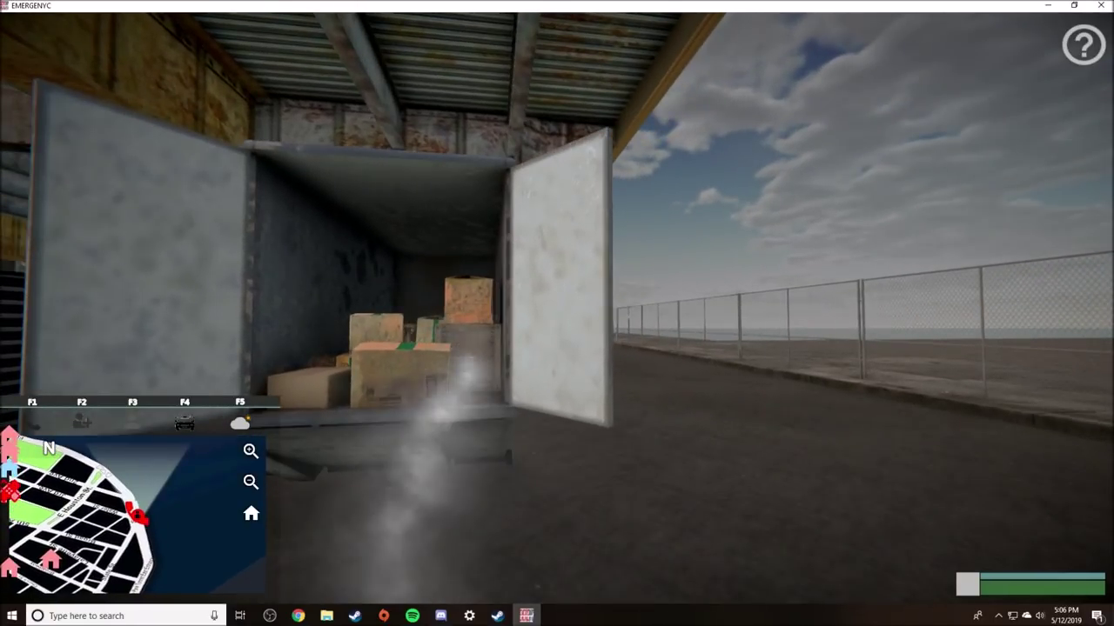
key("s")
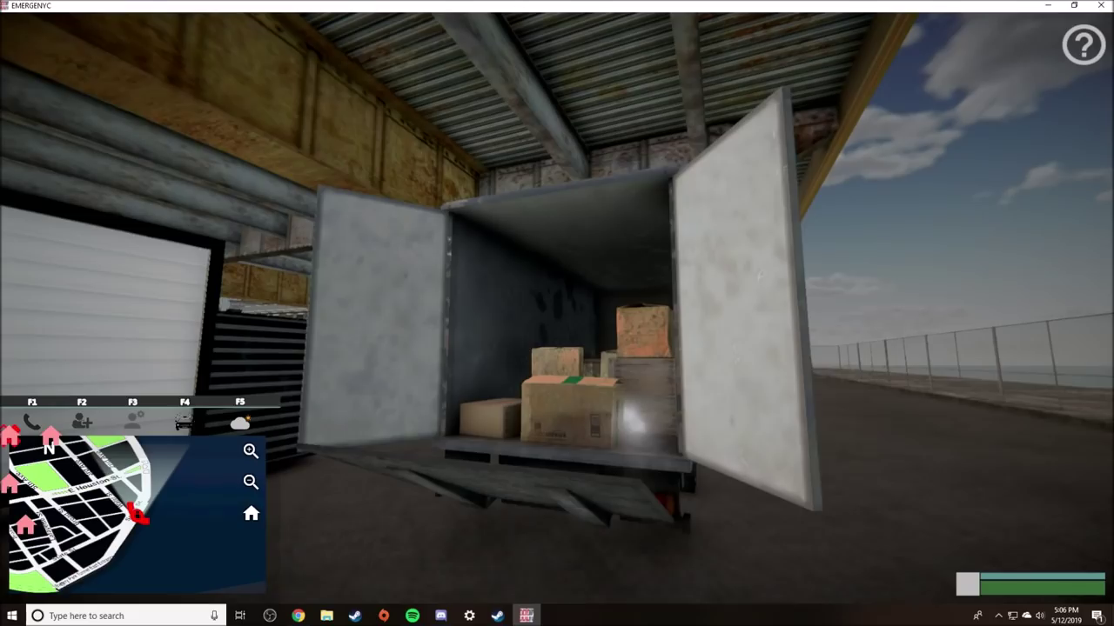
Step back from the extinguished container and walk back toward the truck's front.
key("s")
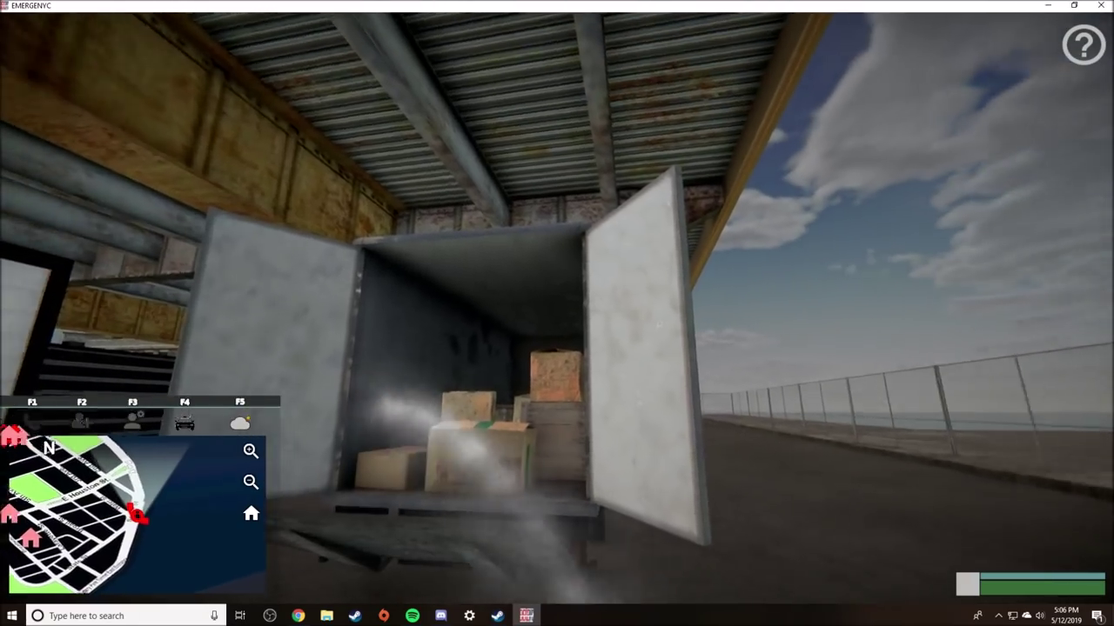
key("d")
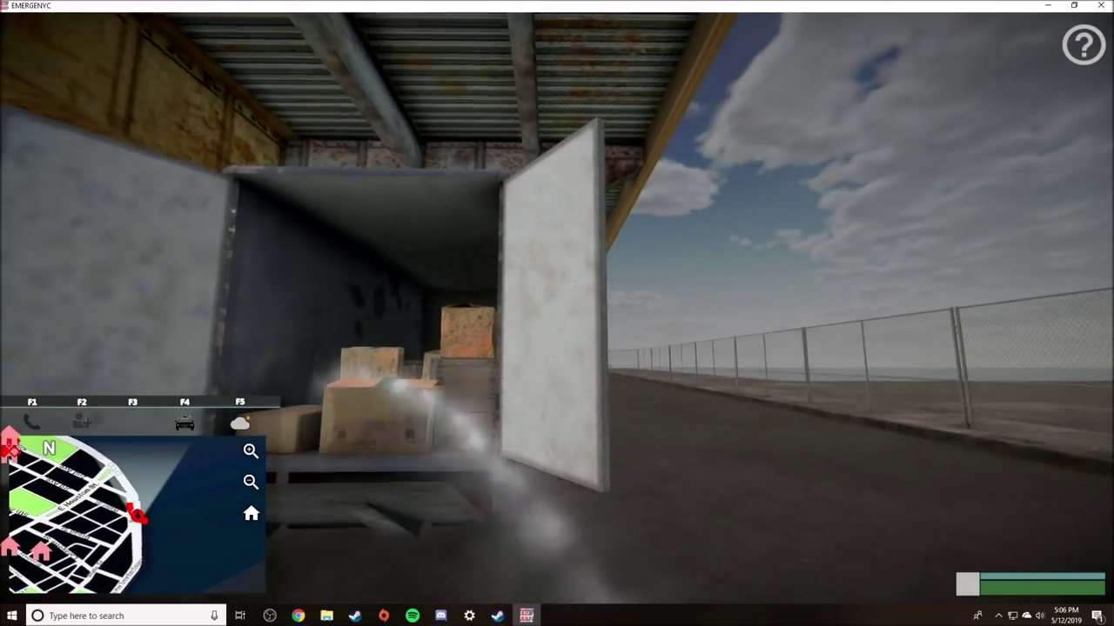
key("a")
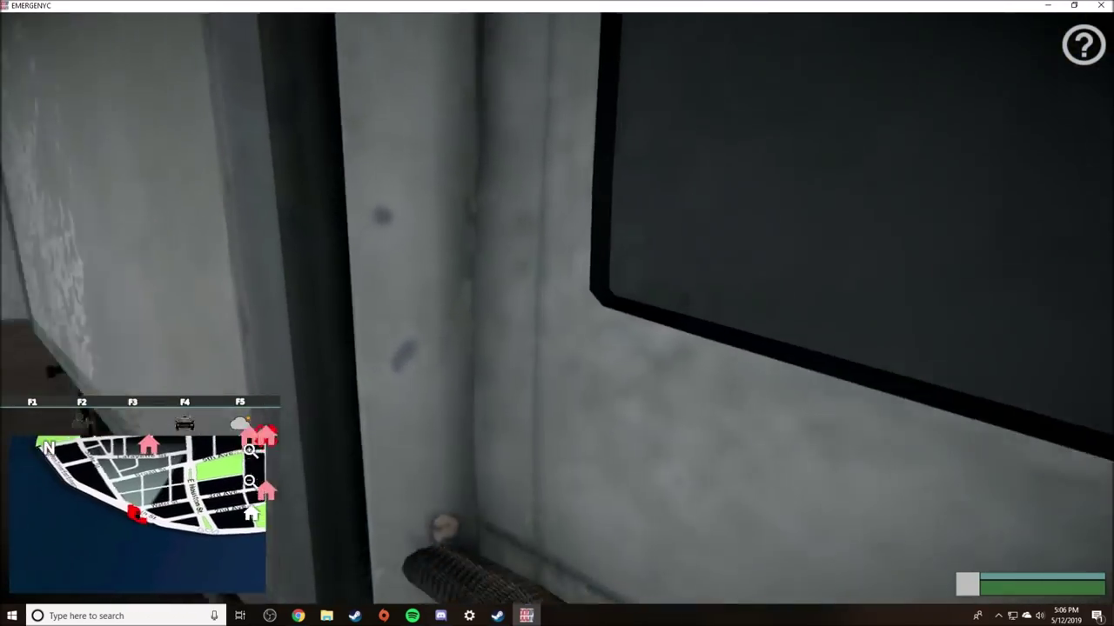
left_click_drag(557, 314, 261, 313)
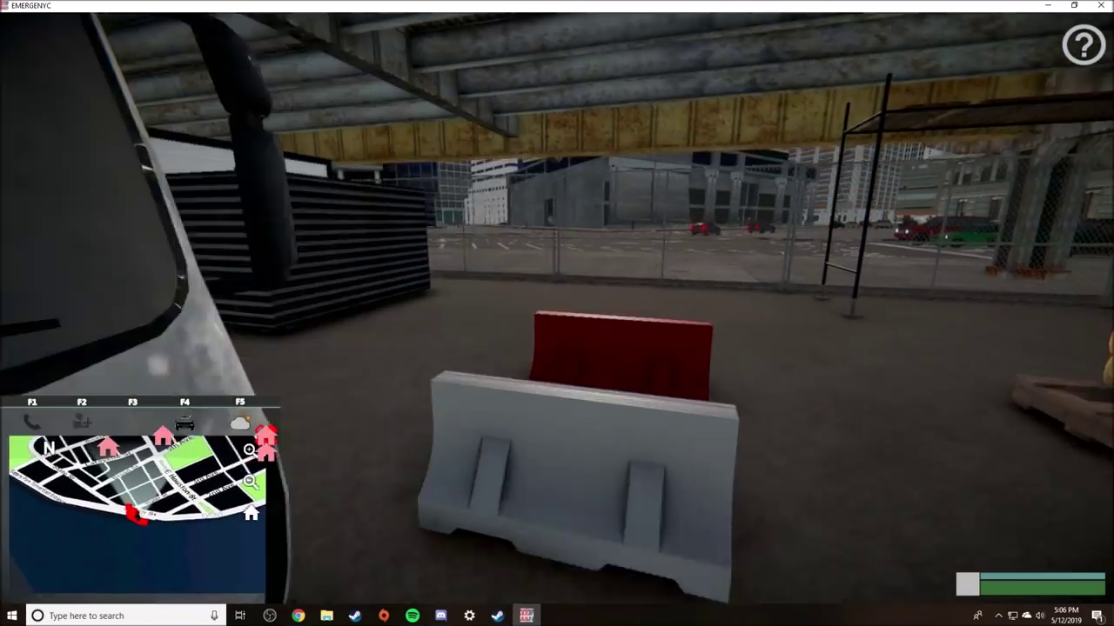
key("w")
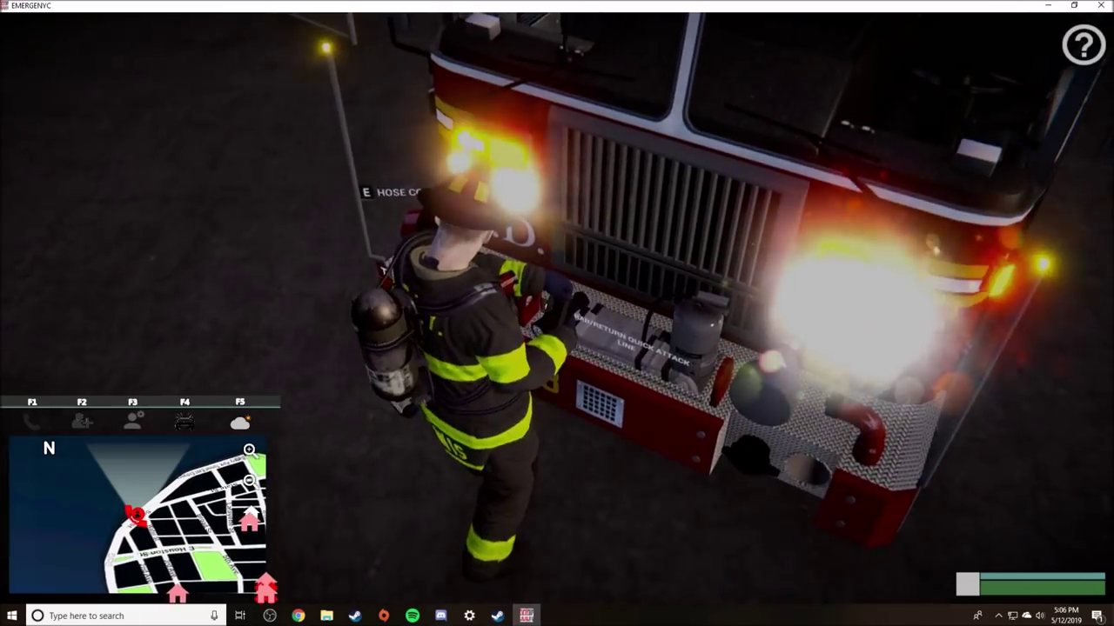
Walk the firefighter along Squad 28, board it, and orbit the camera around the truck.
key("w")
key("w")
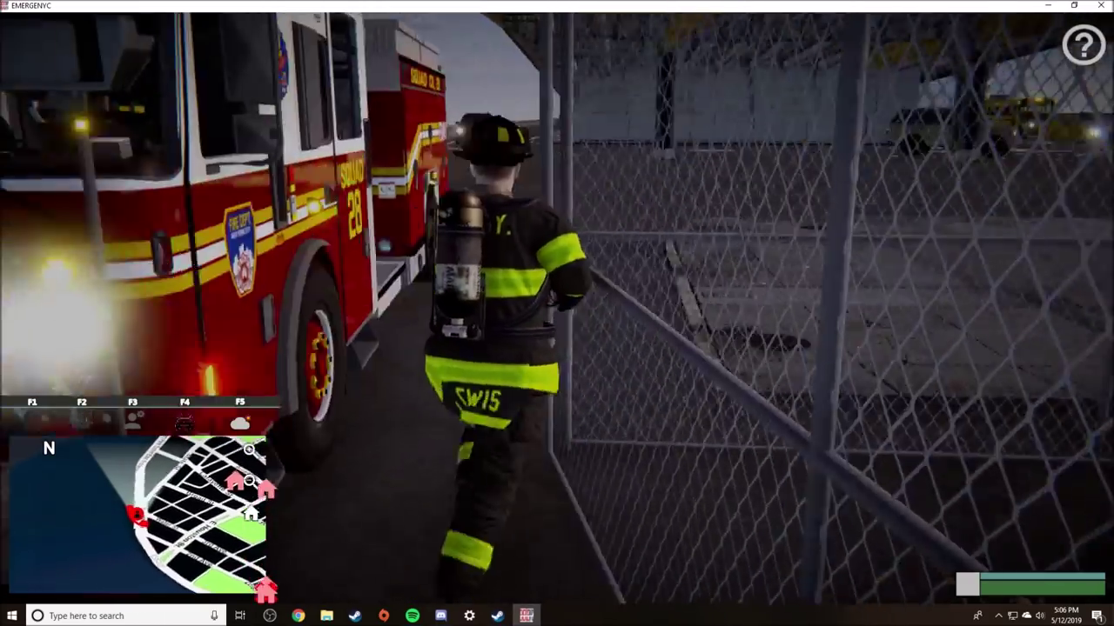
key("w")
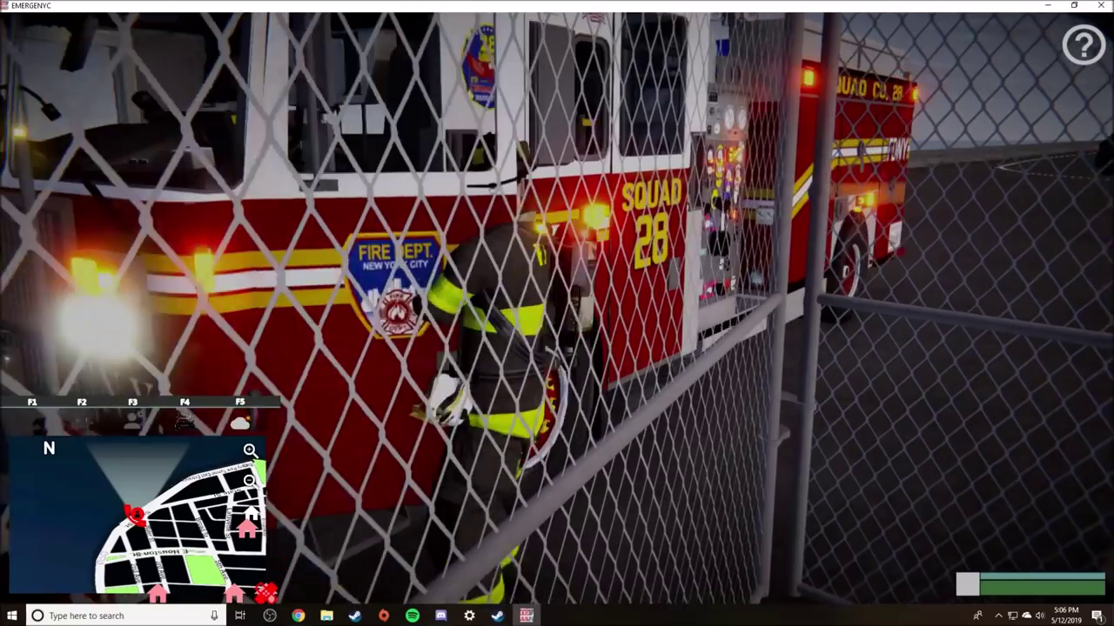
key("f")
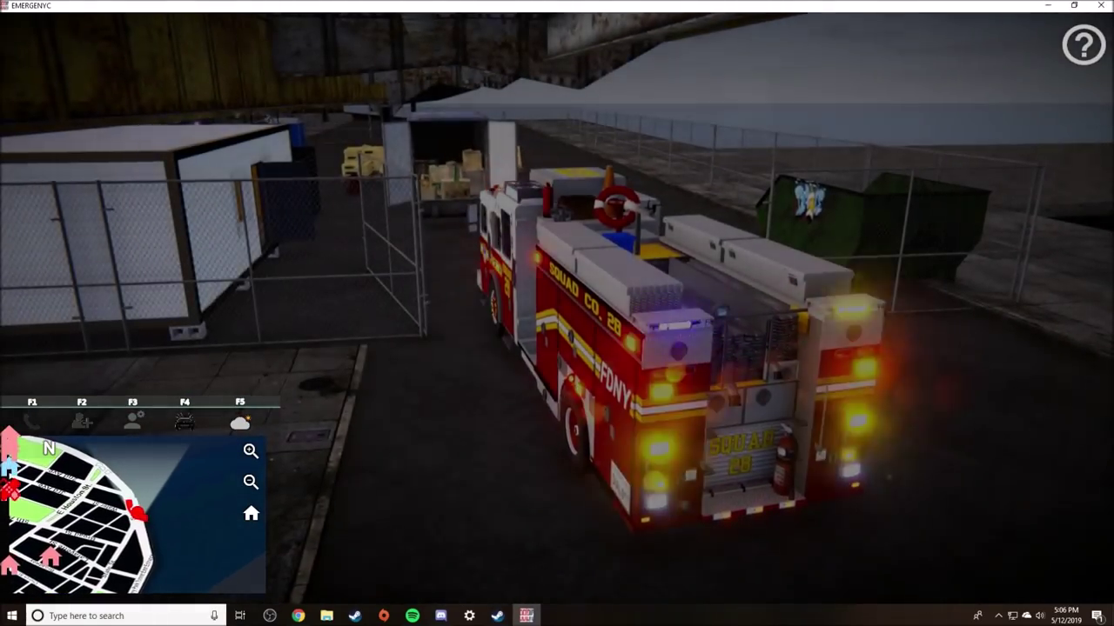
left_click_drag(557, 313, 783, 313)
left_click_drag(557, 313, 783, 348)
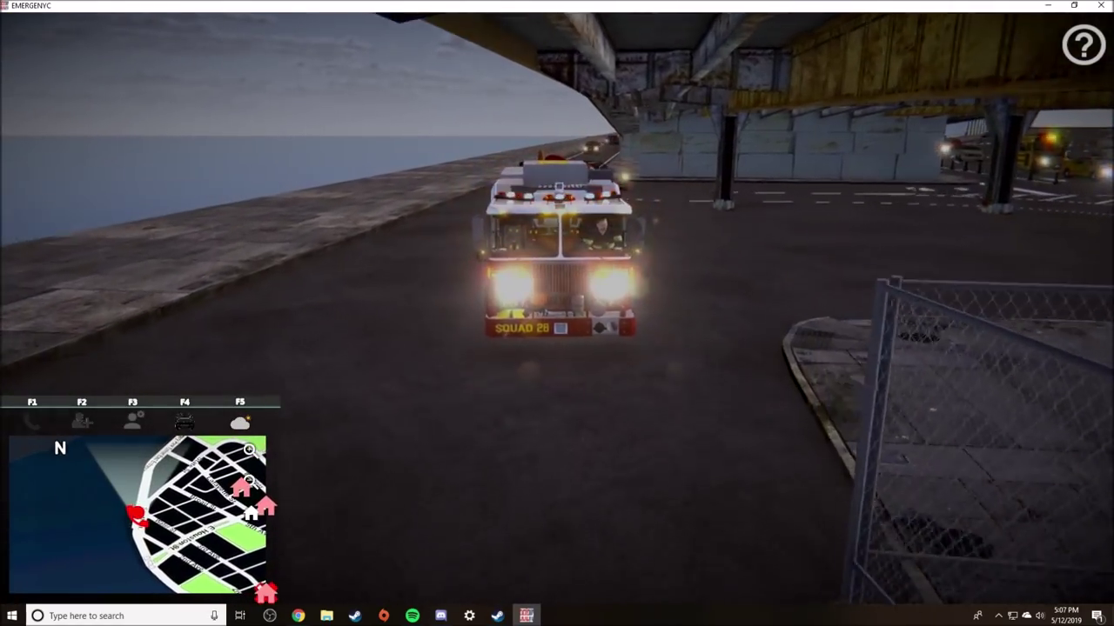
left_click_drag(557, 313, 783, 313)
left_click_drag(556, 314, 739, 314)
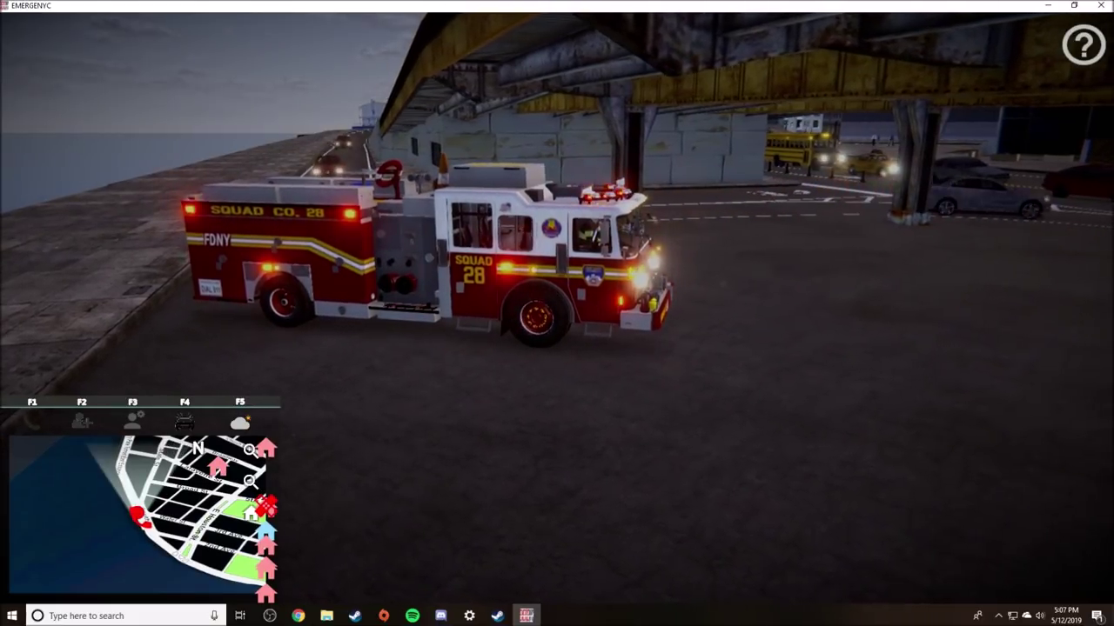
Take the E 31st St vehicle fire call on the dispatch terminal, ending in the cab view.
key("F1")
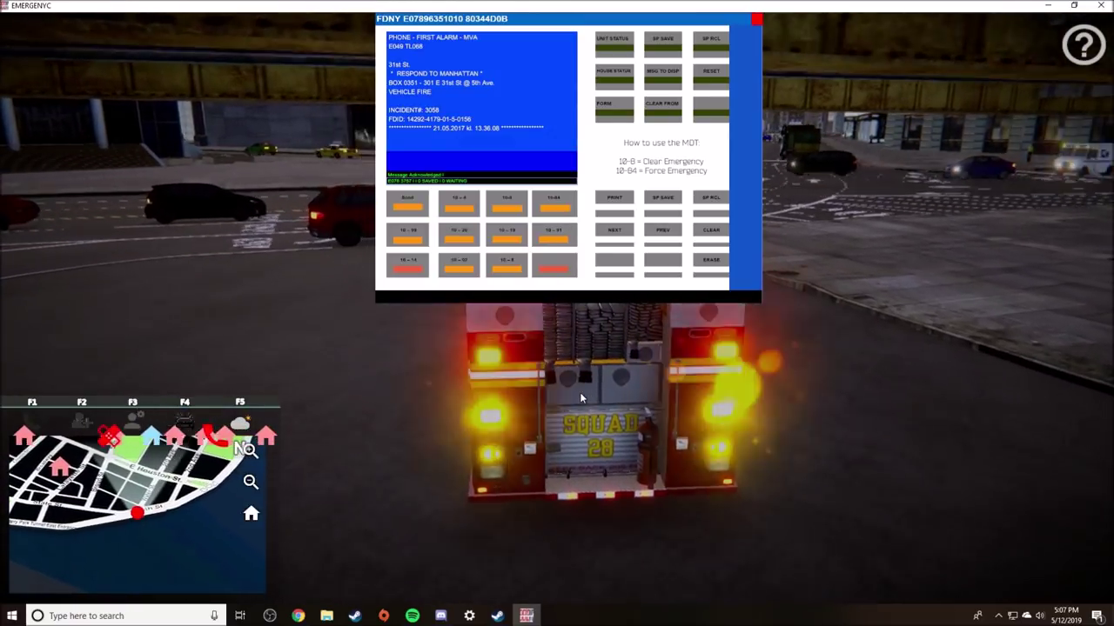
key("c")
key("Escape")
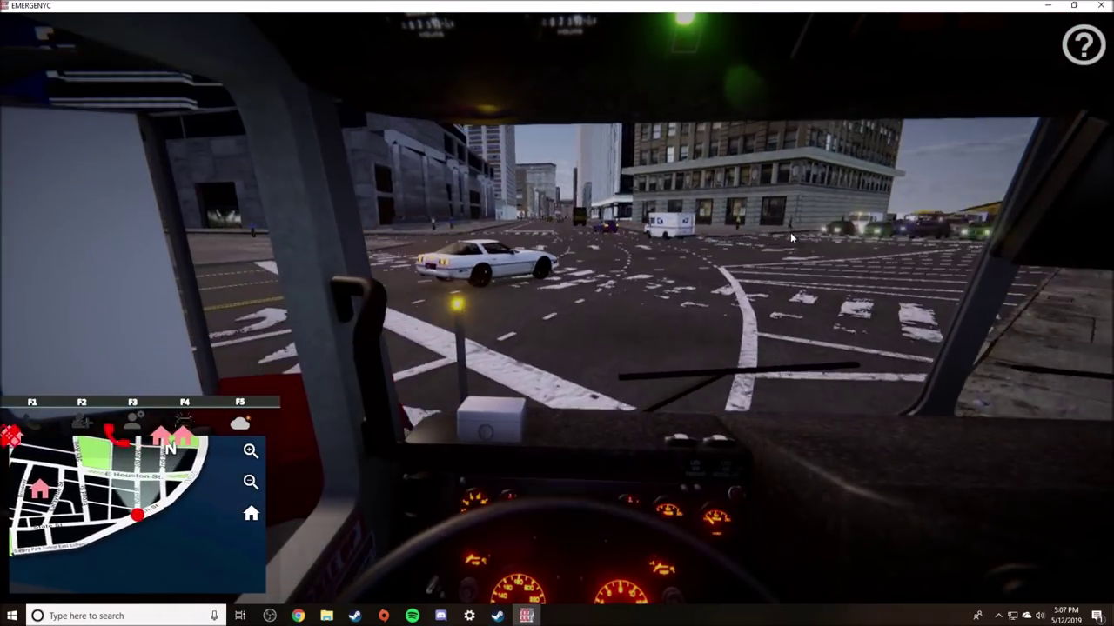
Drive Squad 28 in exterior view to the smoking E 31st St scene and climb out.
key("c")
key("c")
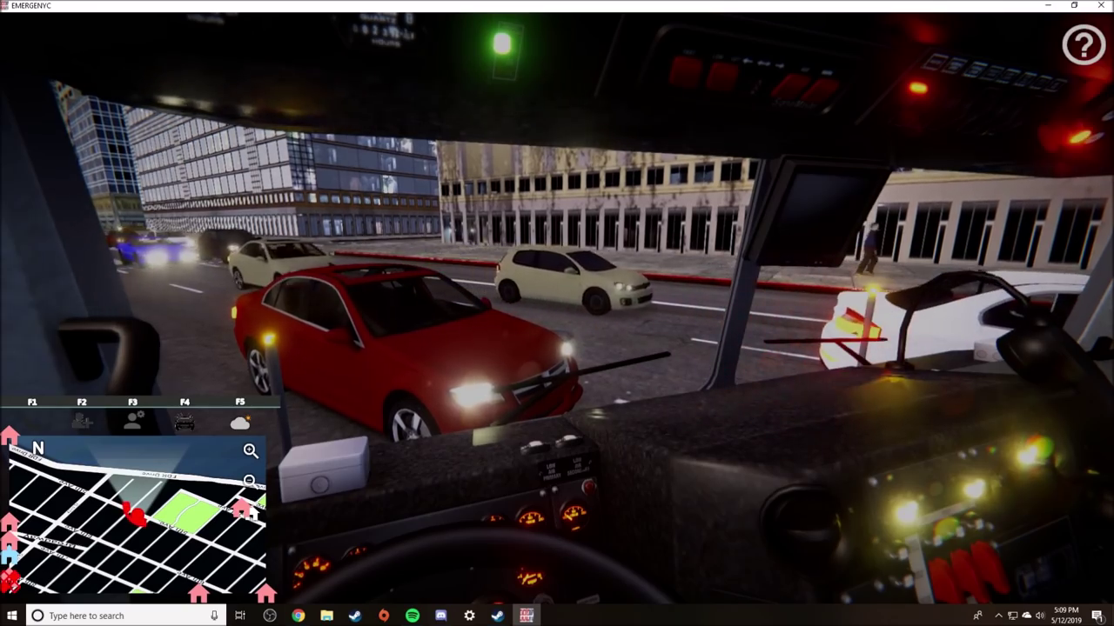
key("f")
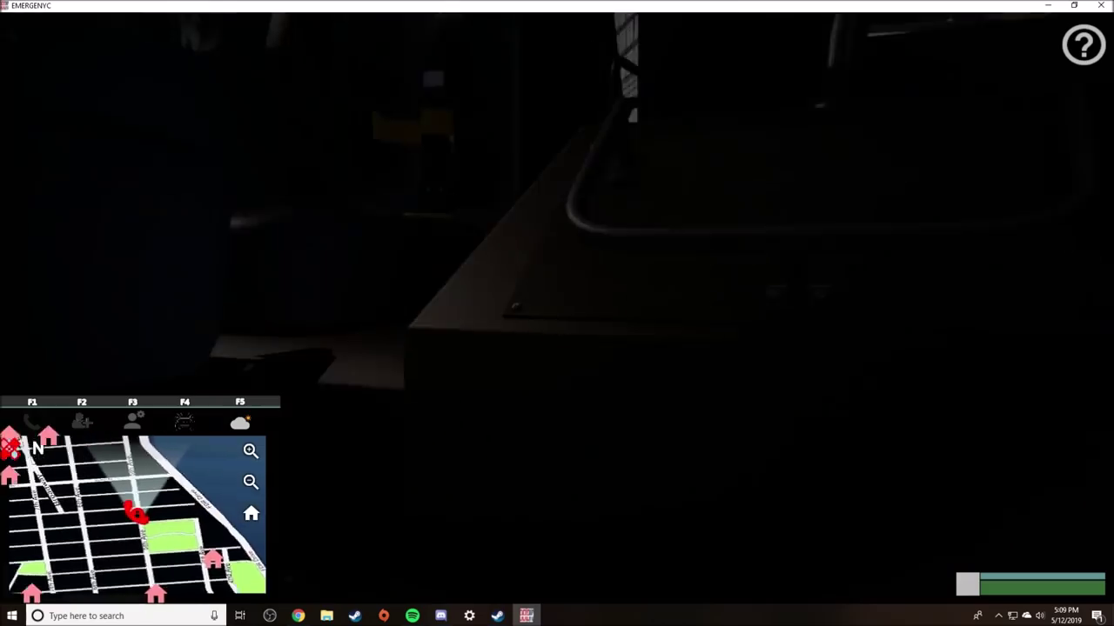
Walk to the truck's hose connection, pull a hose, and take the nozzle.
key("w")
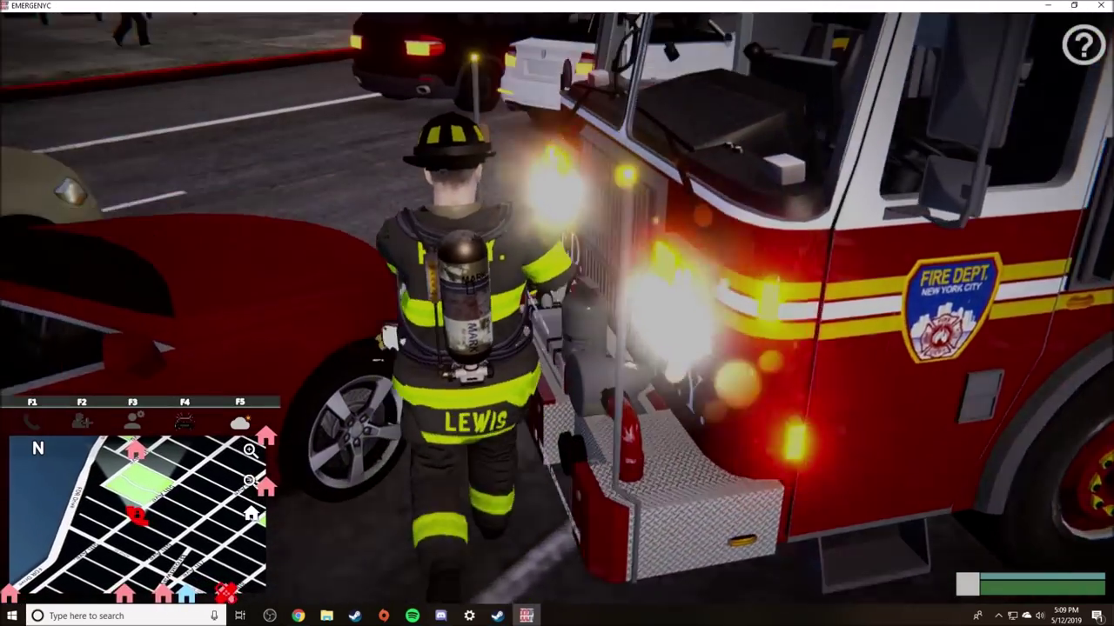
left_click_drag(557, 313, 435, 313)
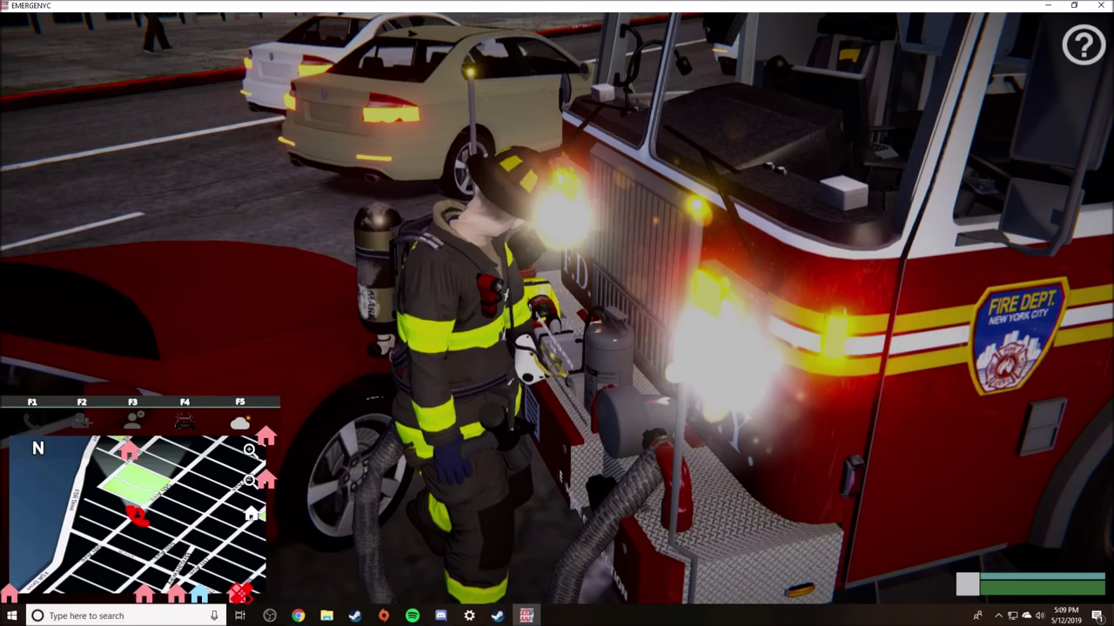
key("w")
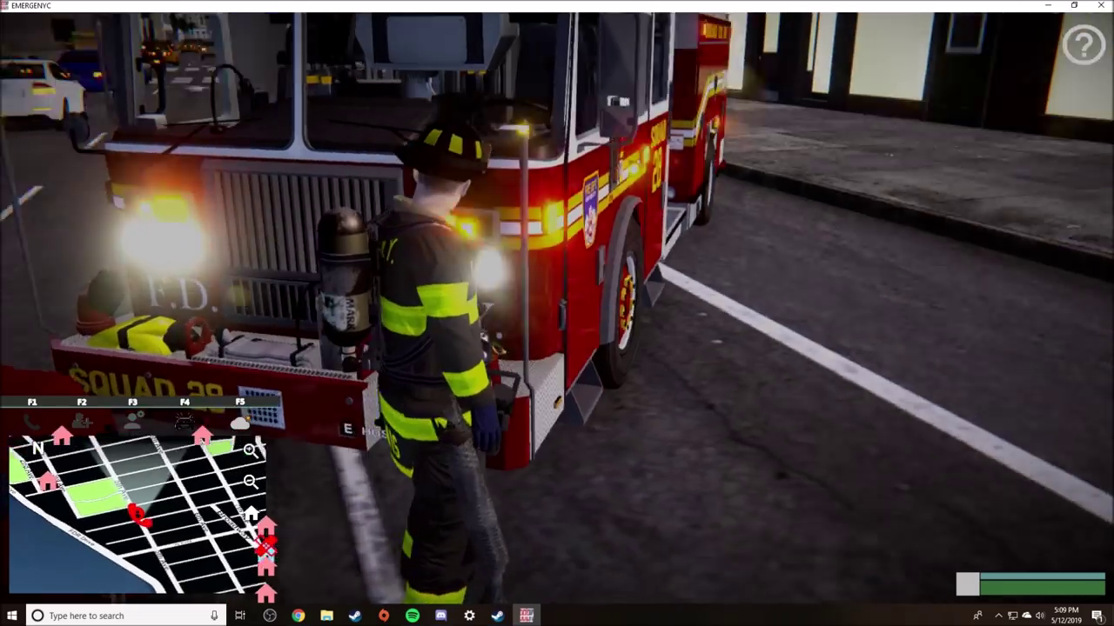
key("Tab")
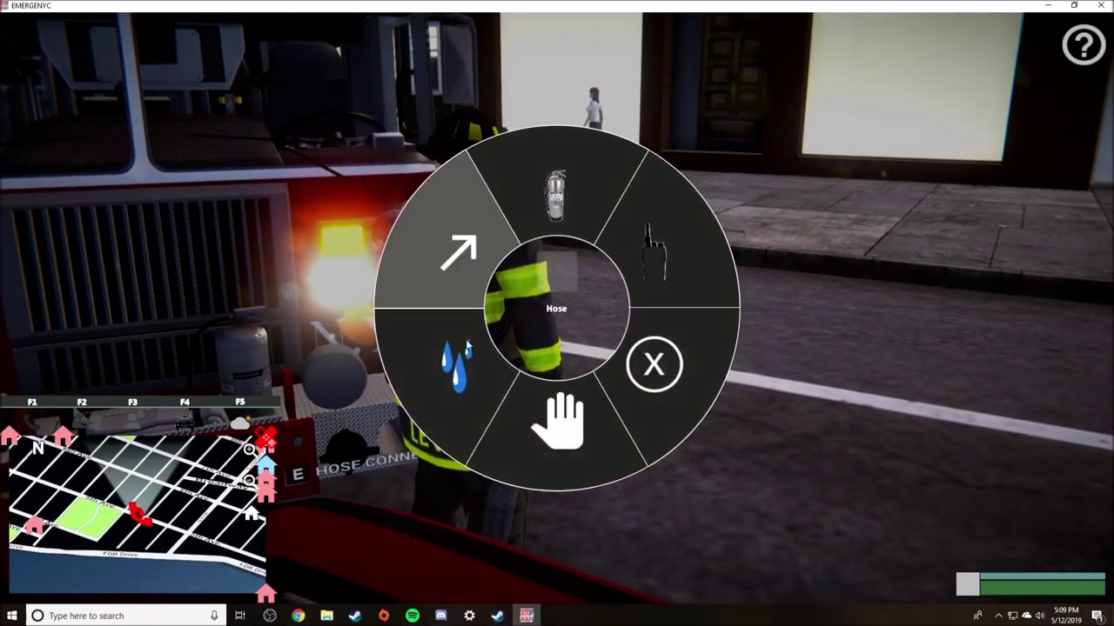
key("Tab")
key("Tab")
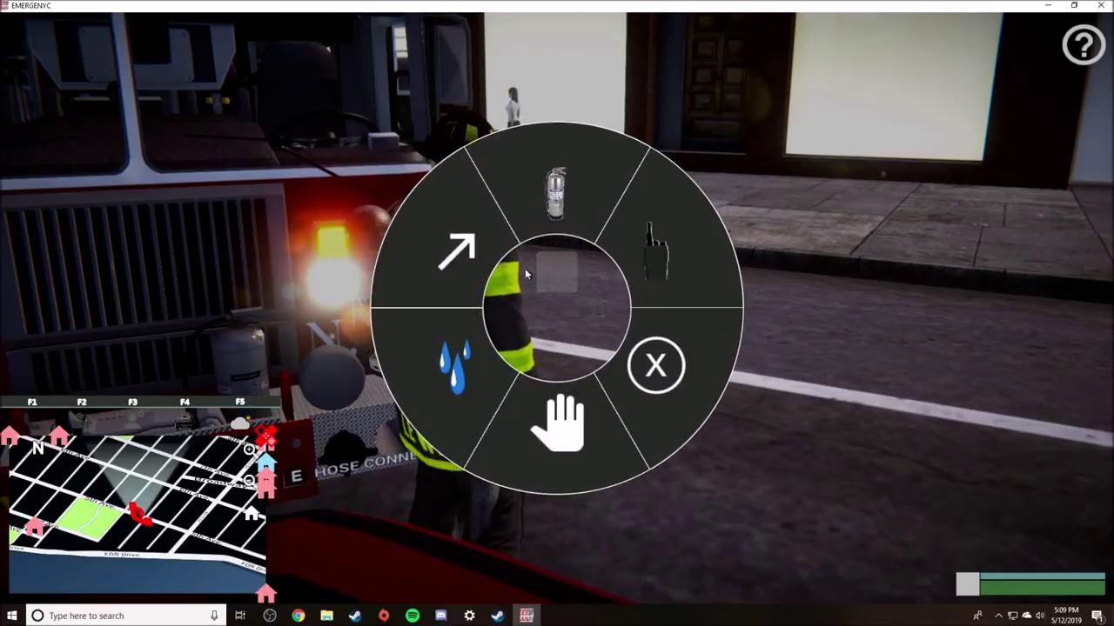
left_click(565, 440)
key("Tab")
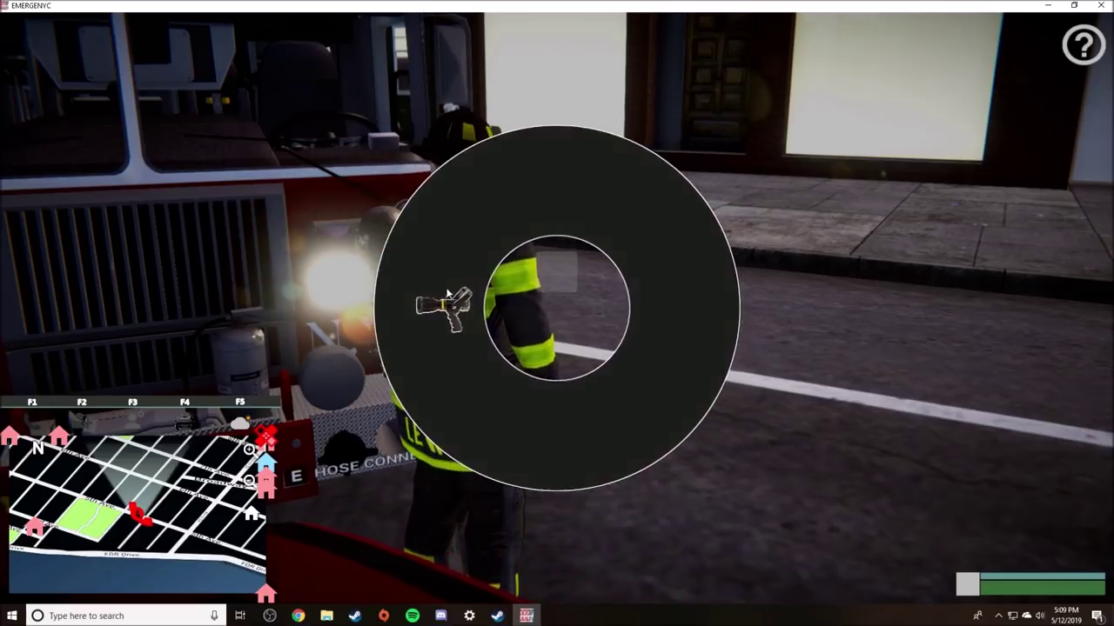
left_click(435, 308)
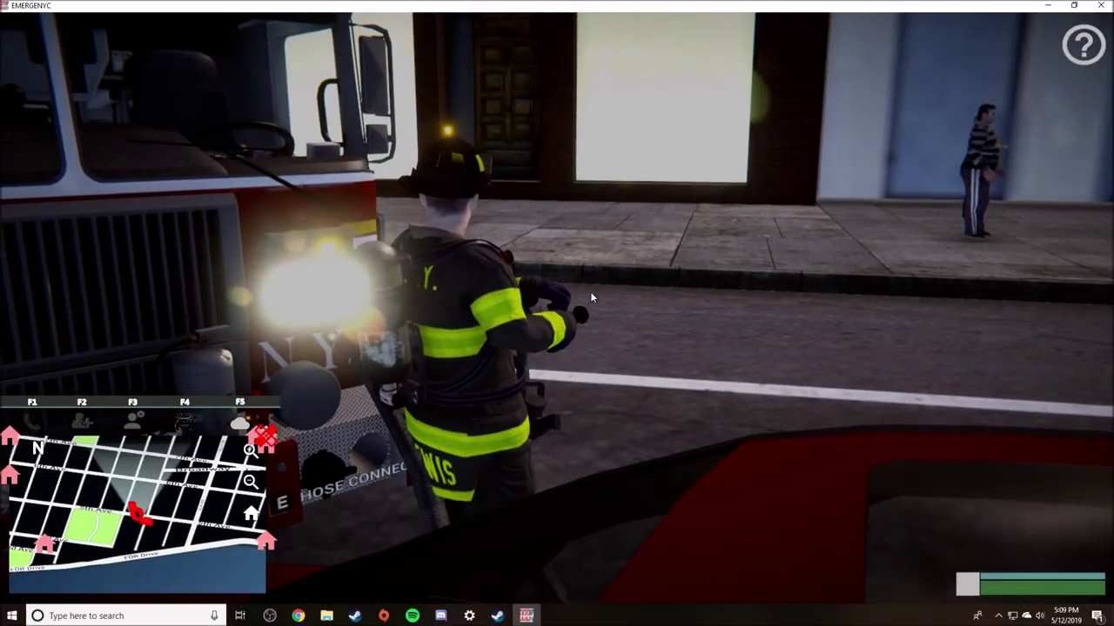
Start spraying and run toward the burning white car in first-person view.
key("Tab")
left_click(481, 329)
key("w")
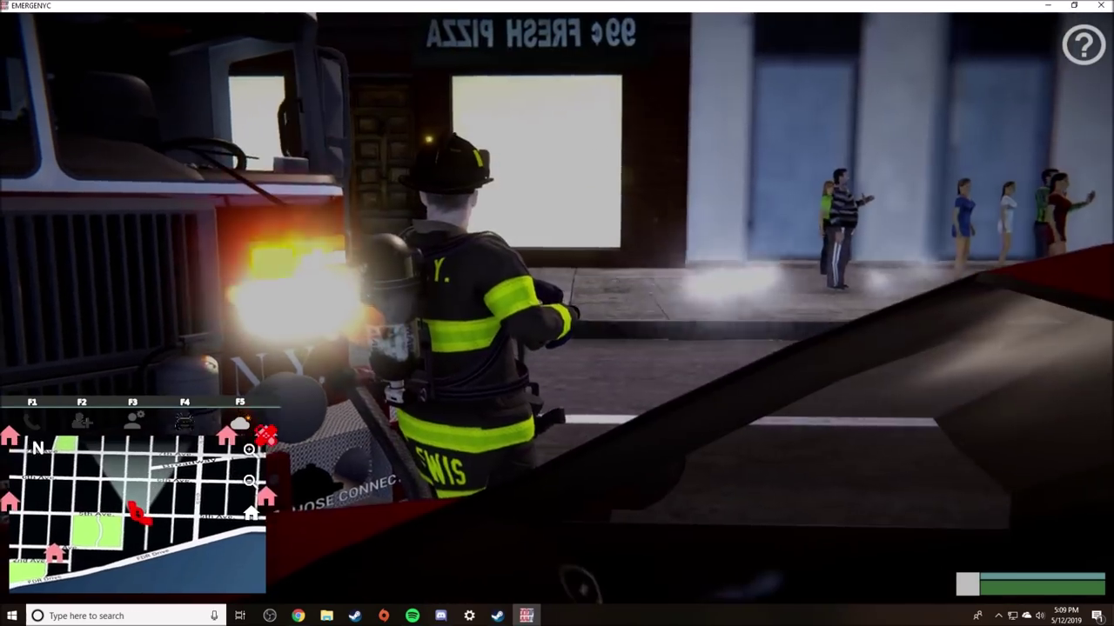
key("v")
key("w")
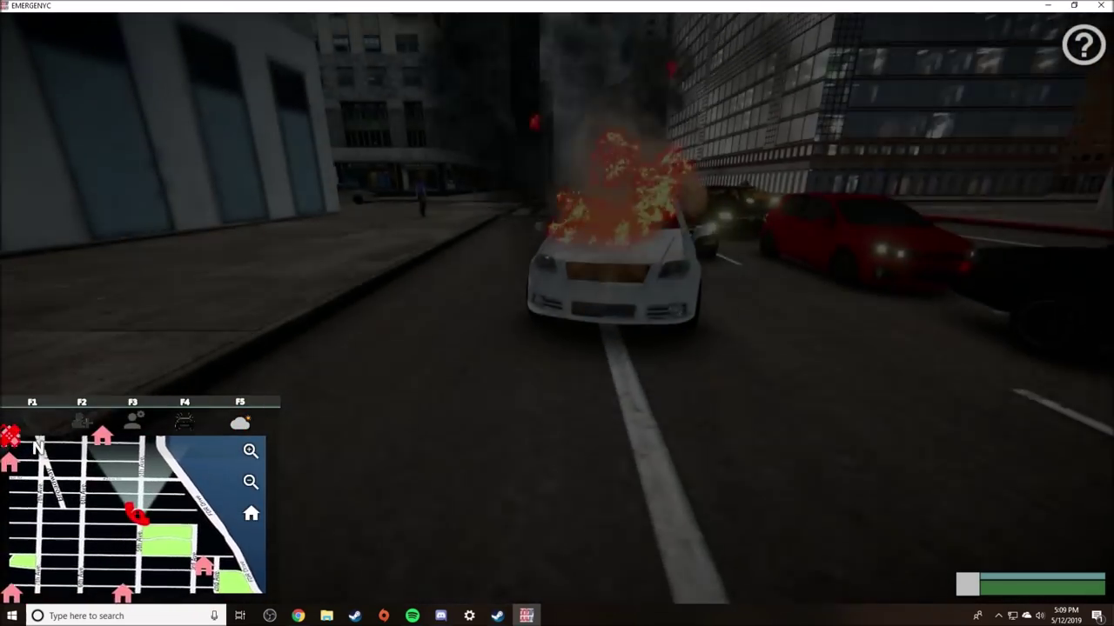
Circle the white car while spraying until the rear-window flames are out.
key("w")
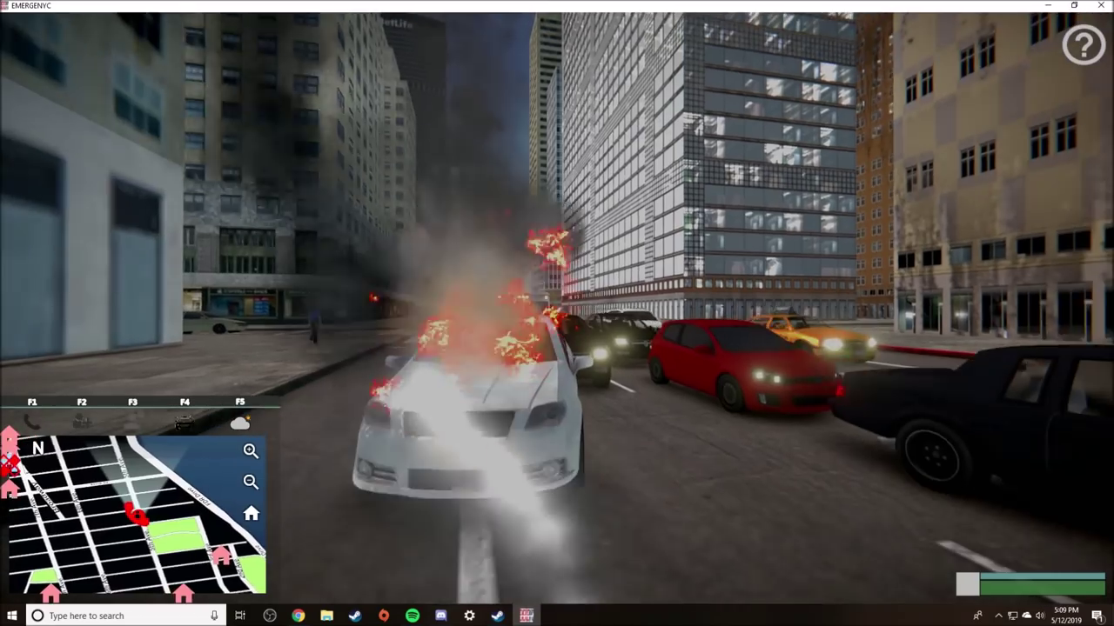
key("w")
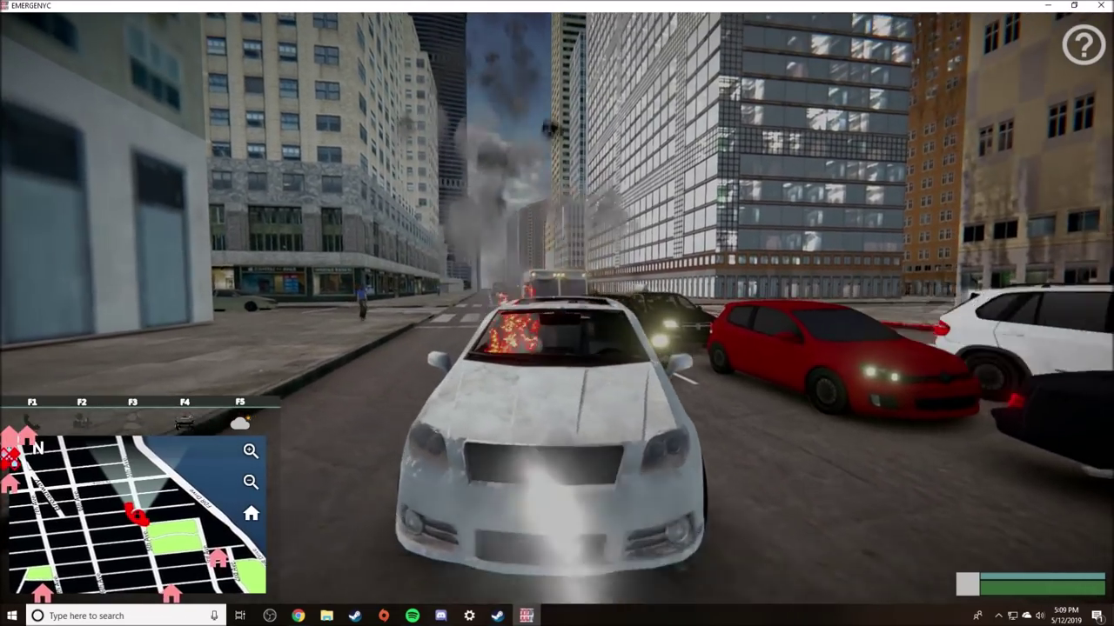
key("w")
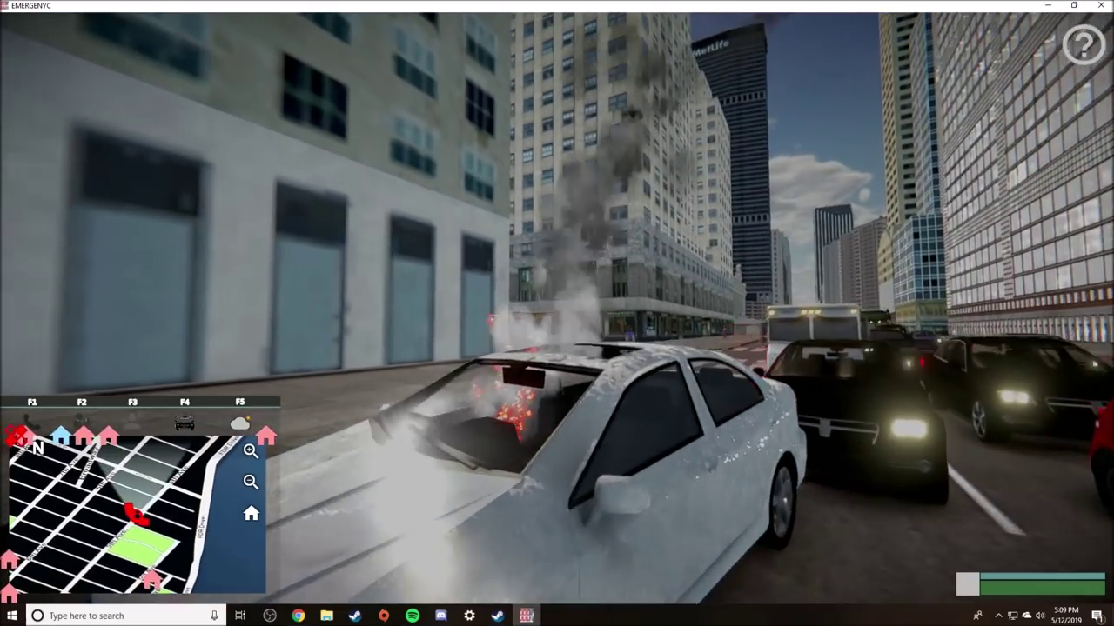
key("w")
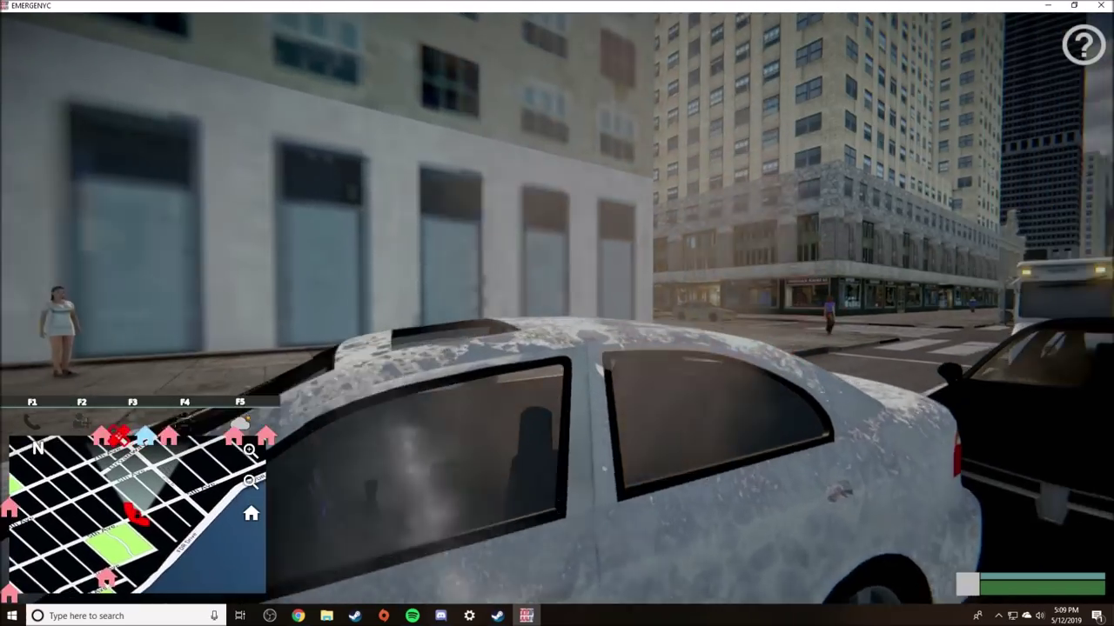
key("w")
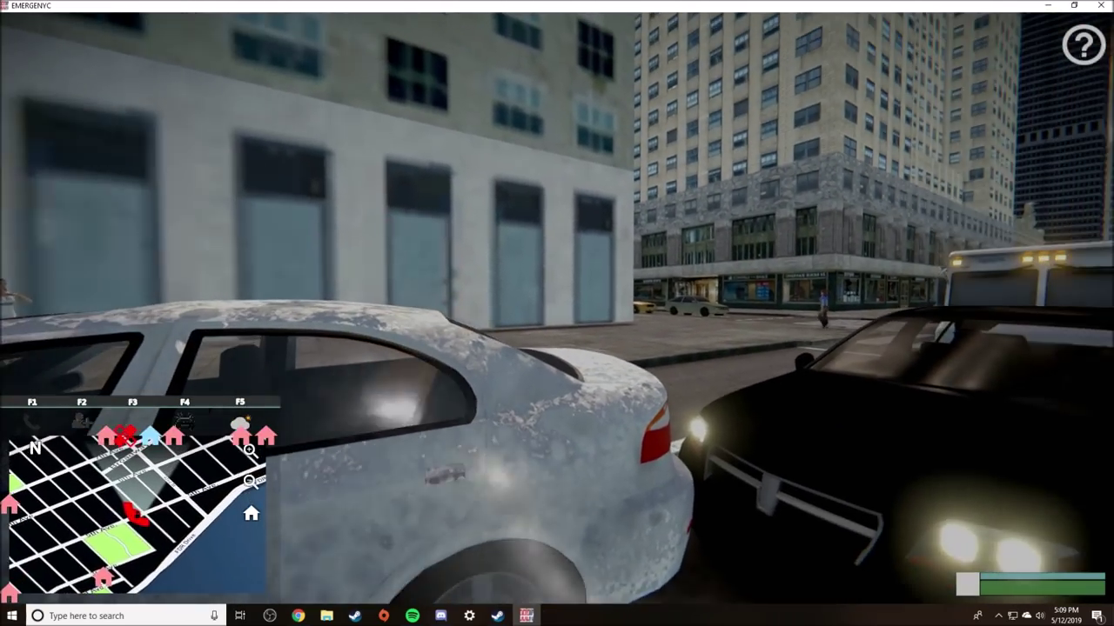
key("w")
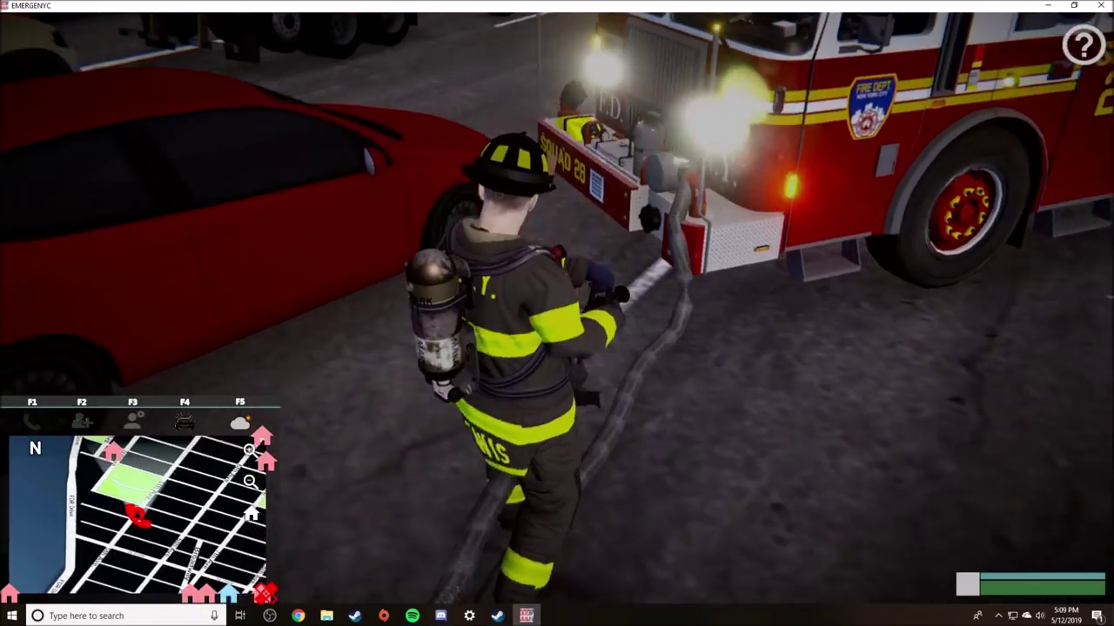
Walk the firefighter along Squad 28's side to its pump panel and turn around.
key("w")
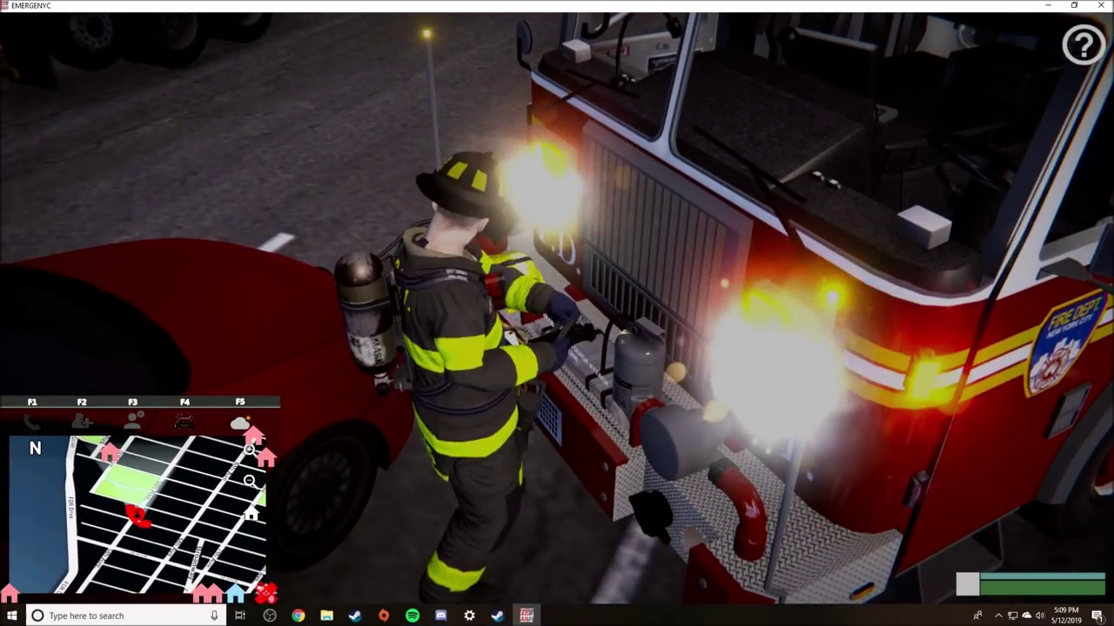
key("w")
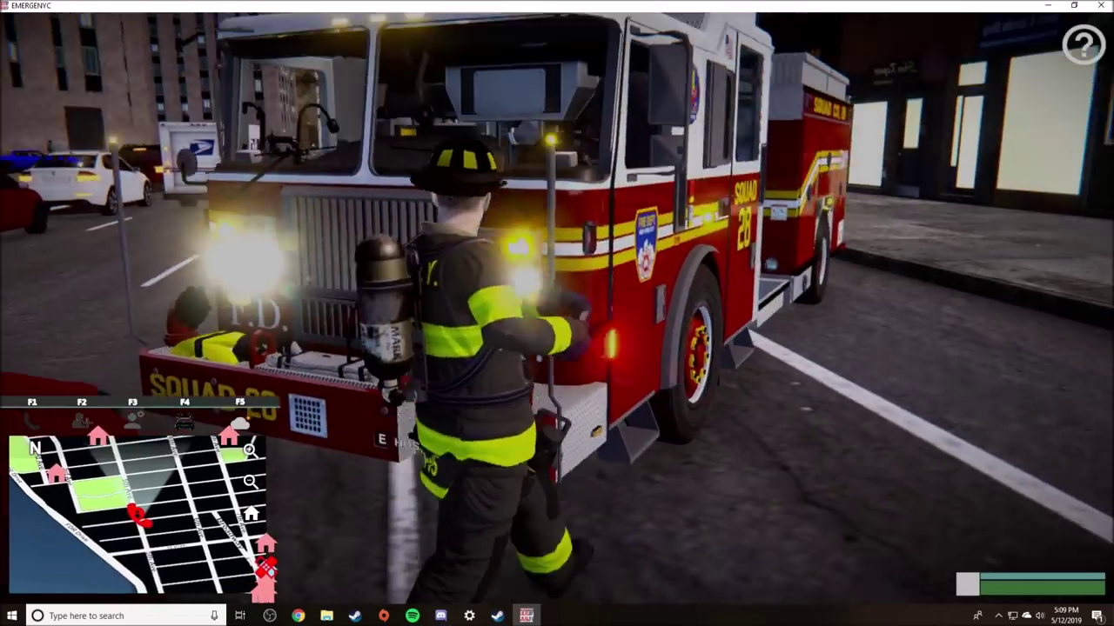
key("w")
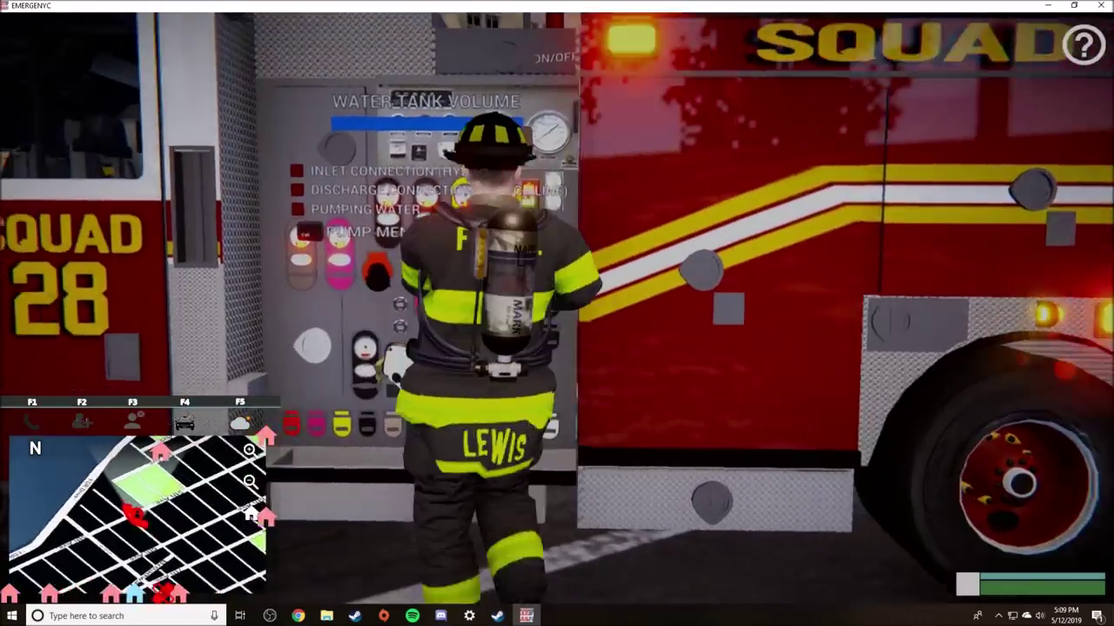
key("w")
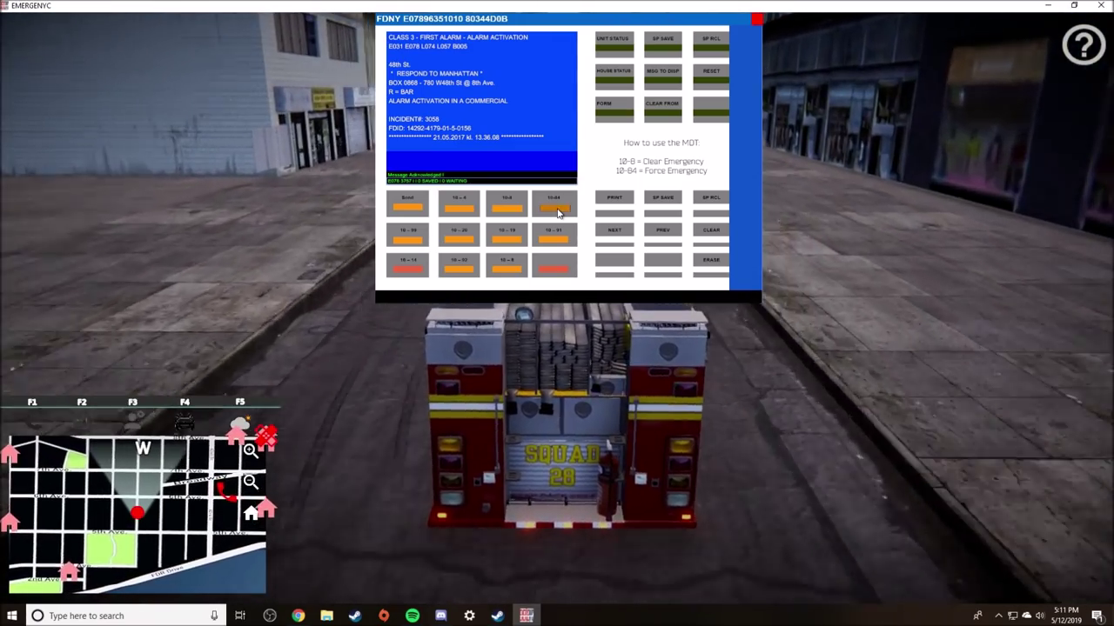
Choose 10-84 on the MDT to respond to the 780 W48th St alarm.
left_click(557, 211)
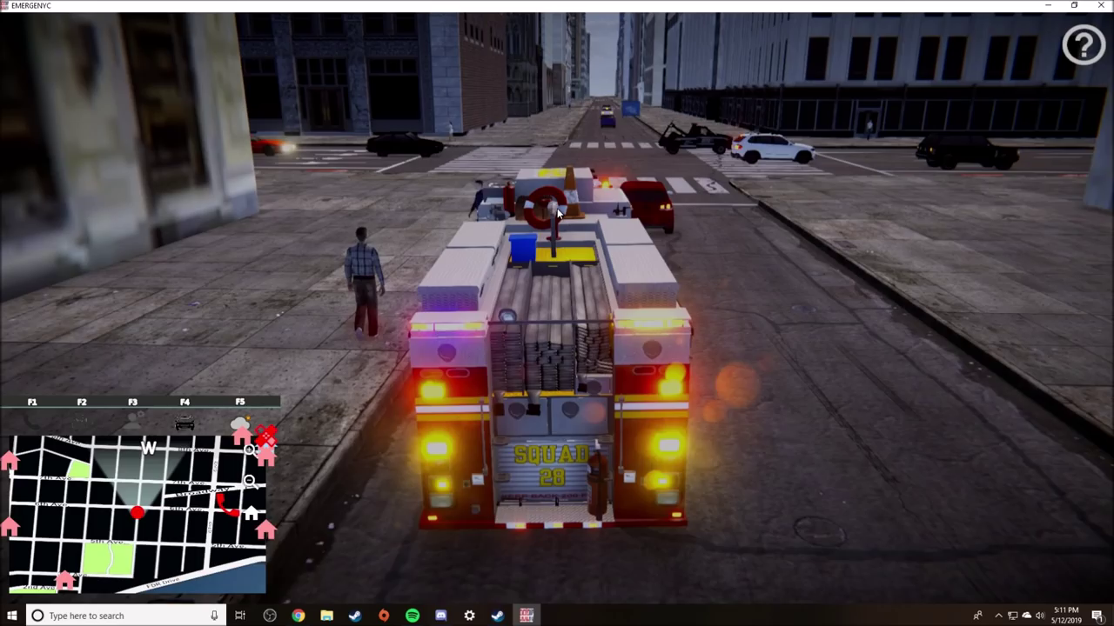
Drive Squad 28 into the intersection and turn left down the street.
key("w")
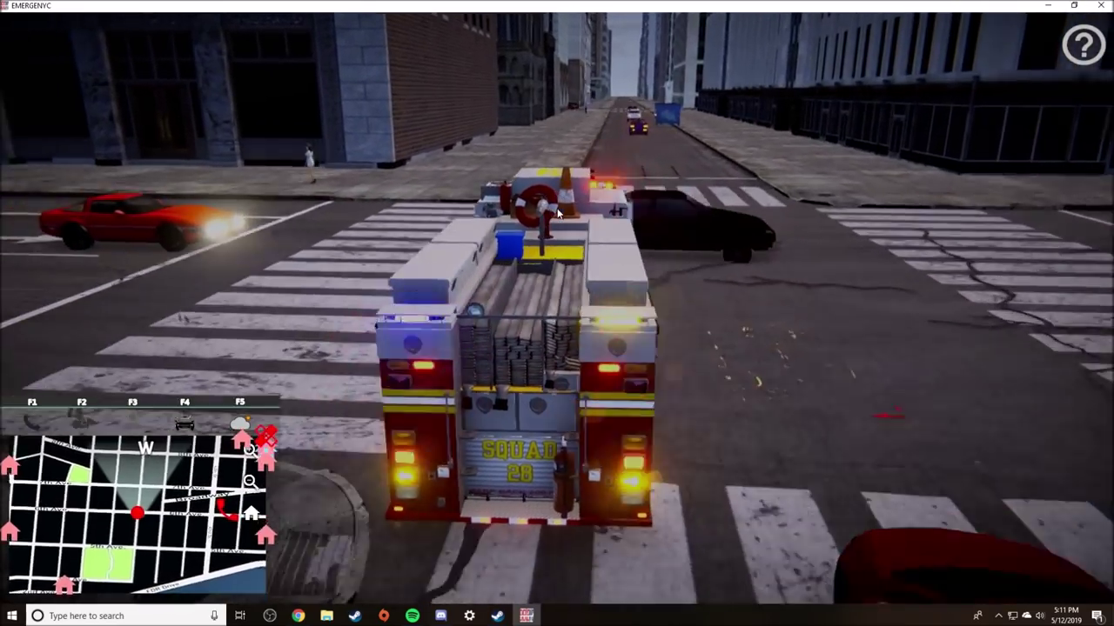
key("w")
key("a")
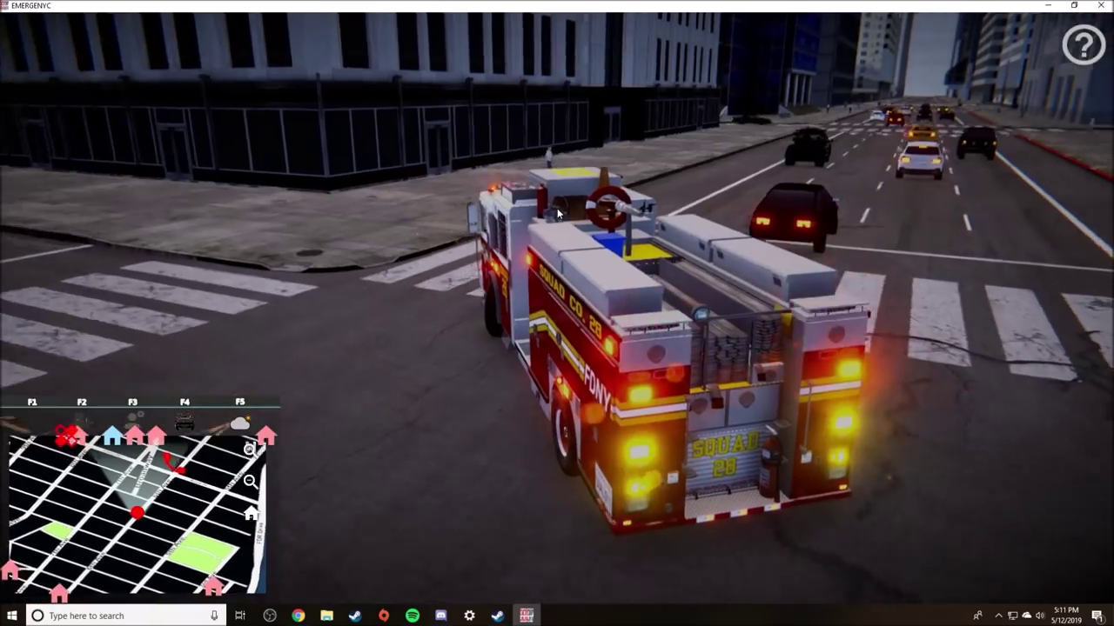
key("w")
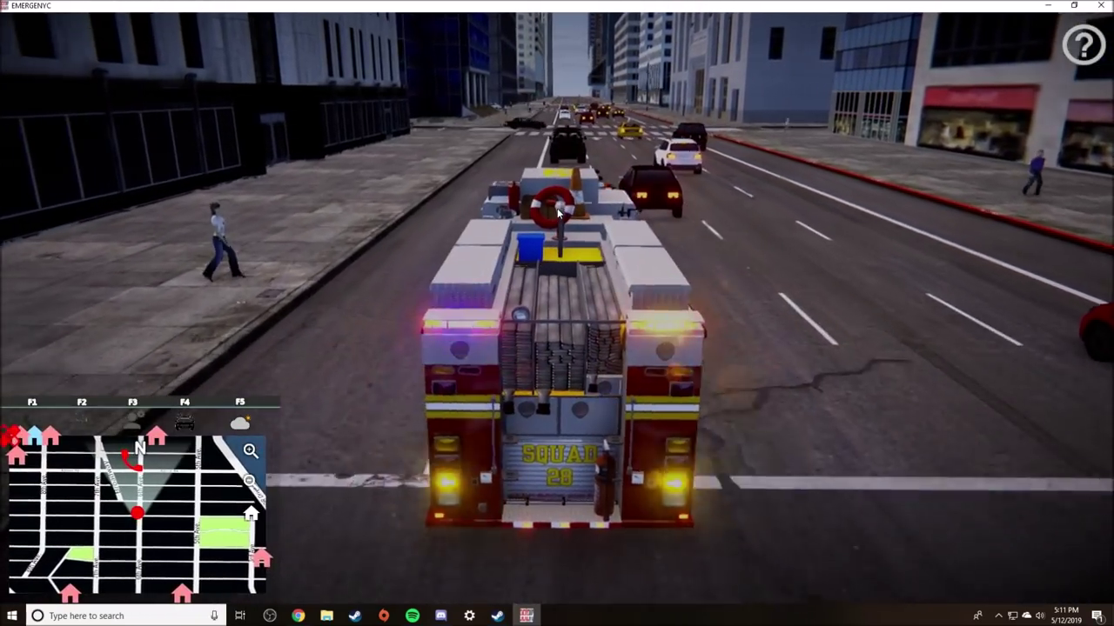
key("w")
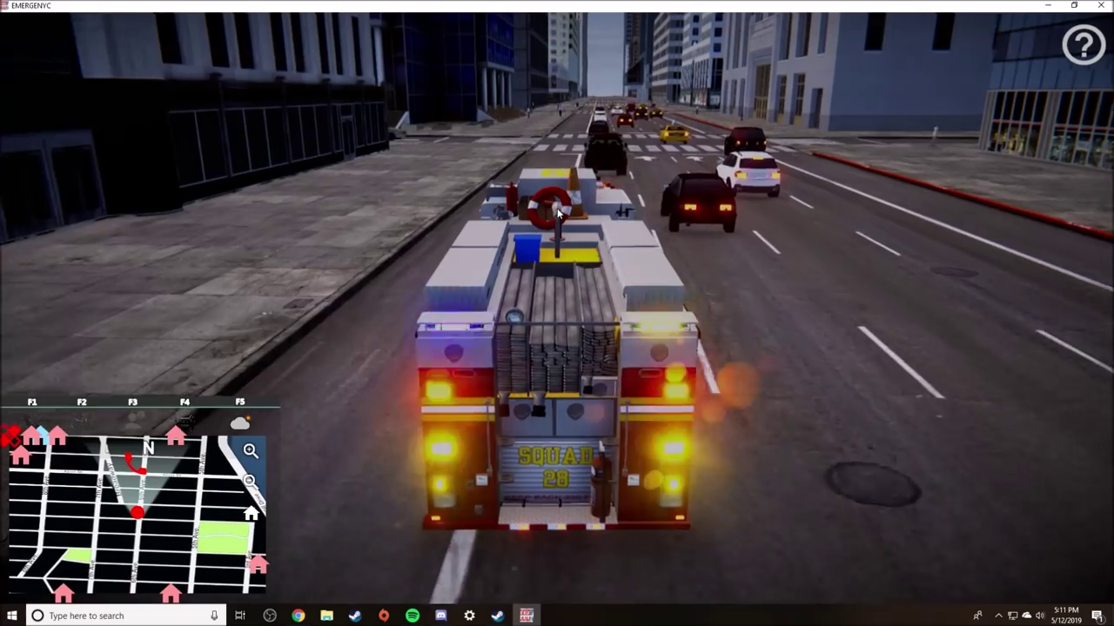
key("w")
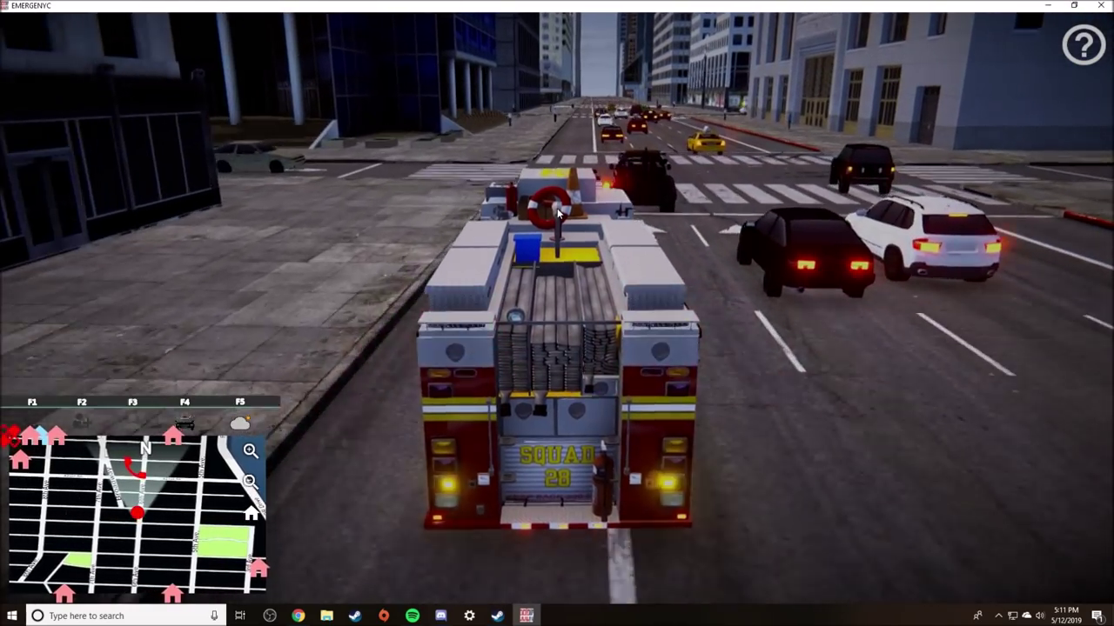
Drive Squad 28 straight through several intersections and past the crosswalk.
key("w")
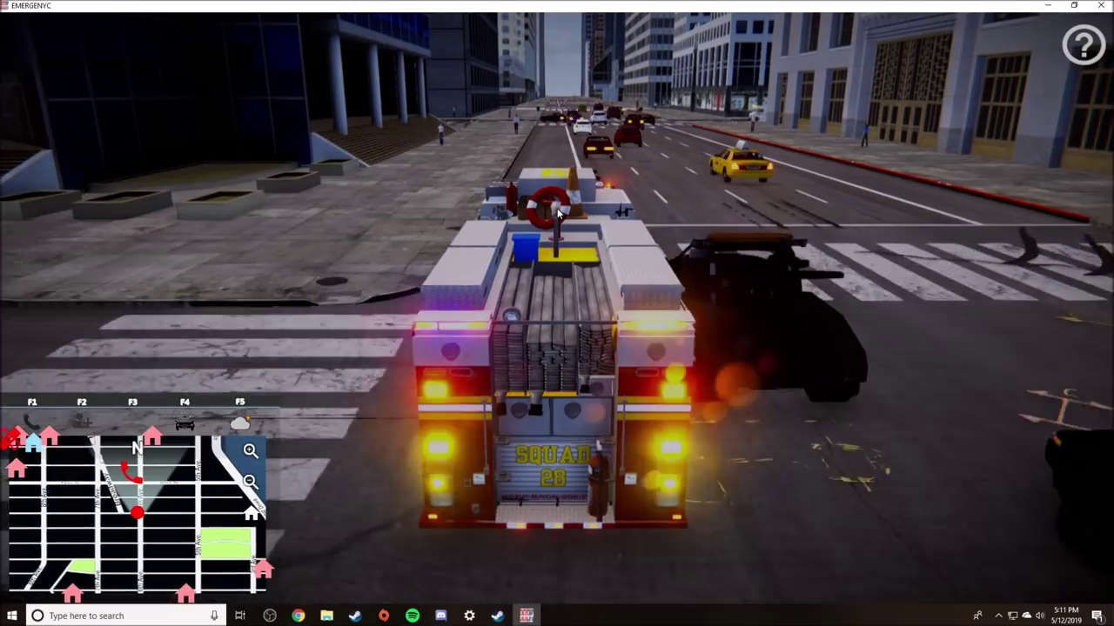
key("w")
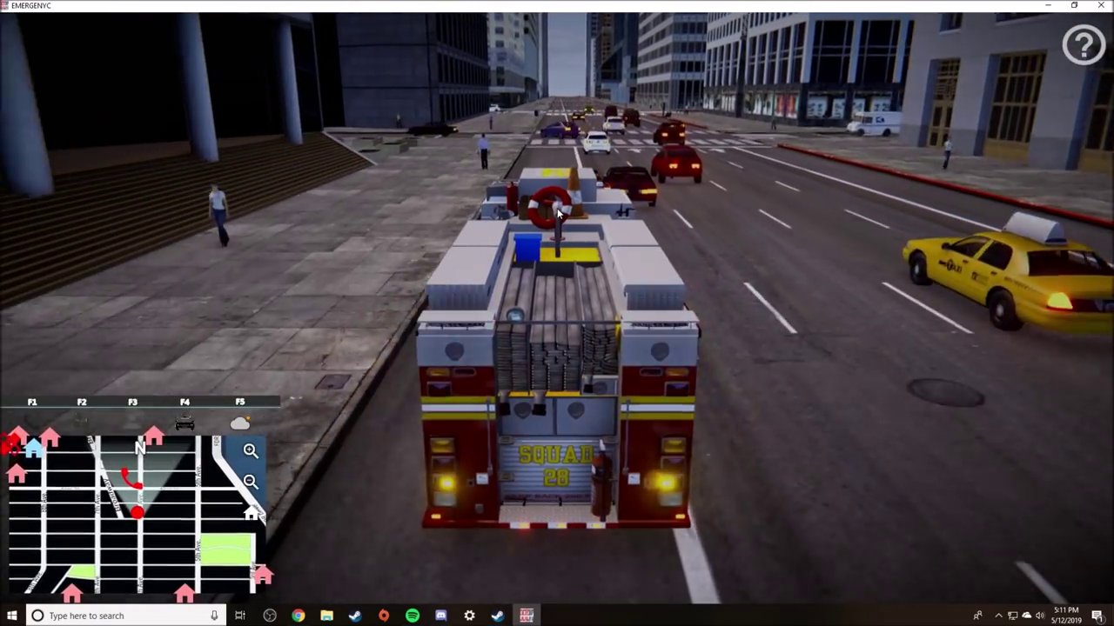
key("w")
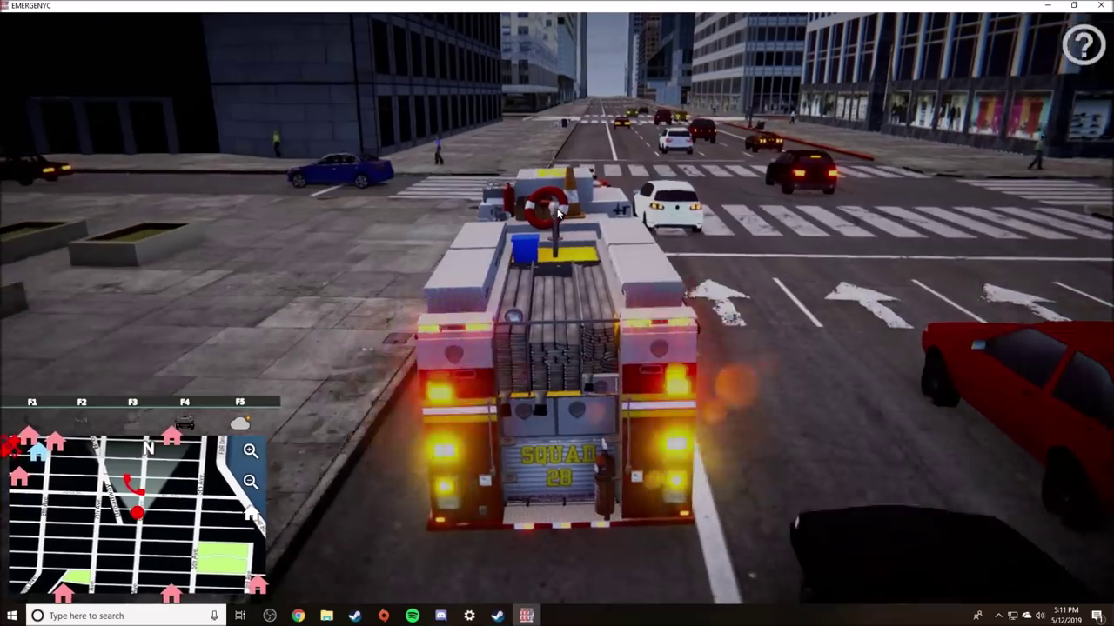
key("w")
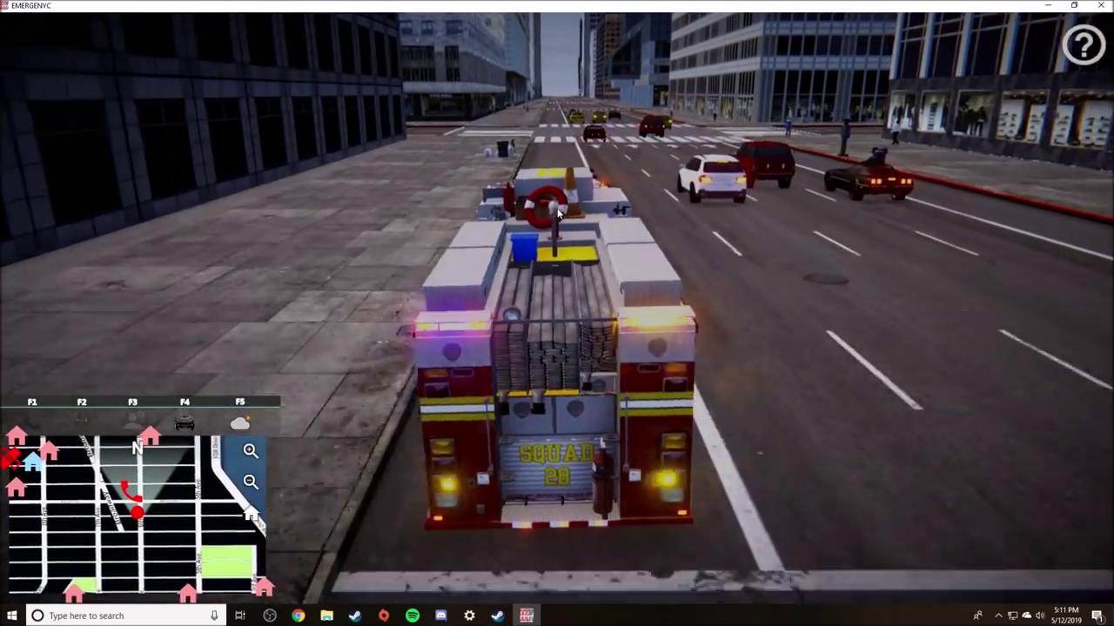
key("w")
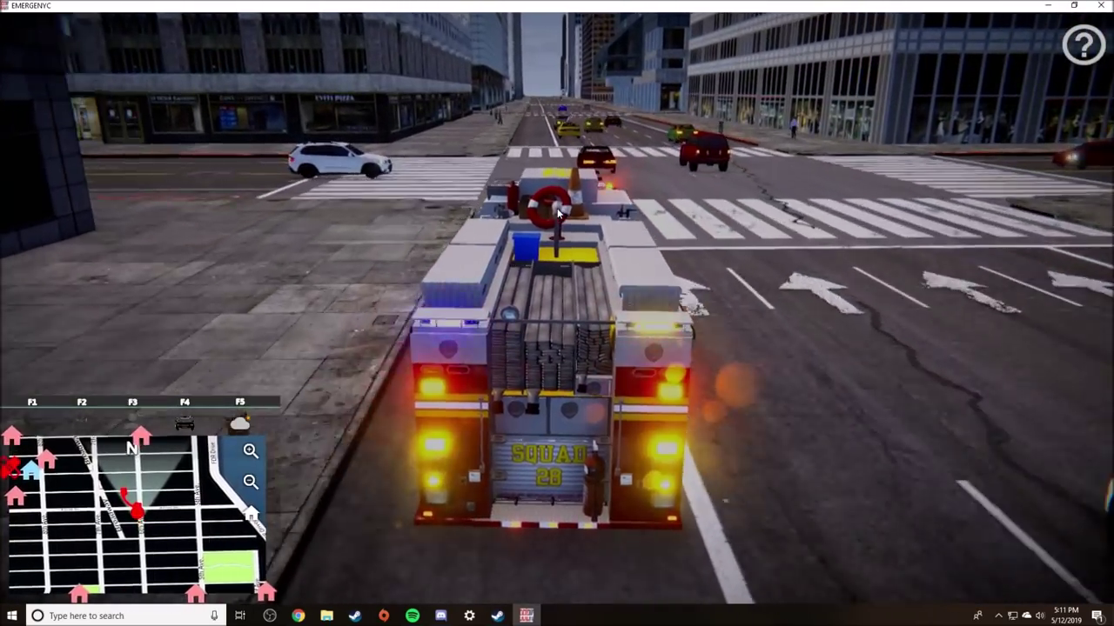
key("w")
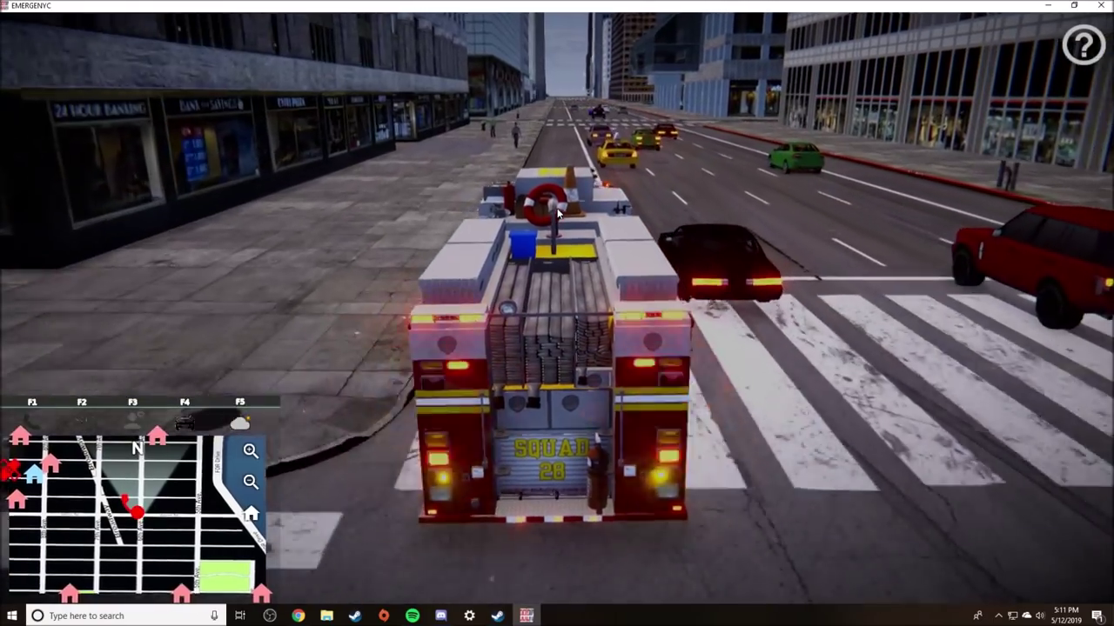
key("w")
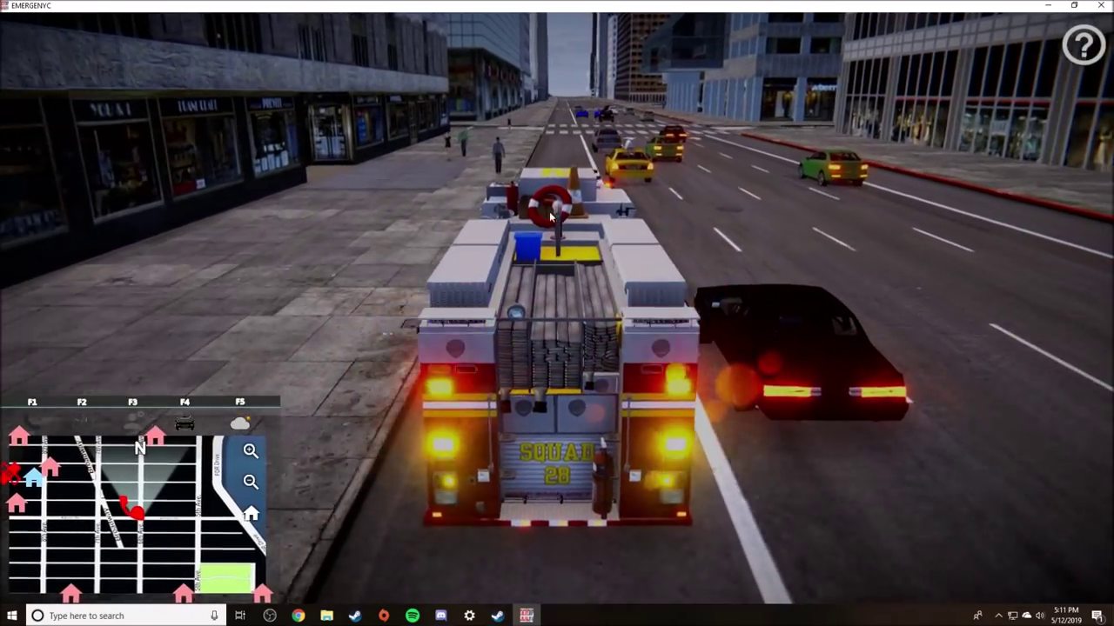
Park Squad 28 at the curb past the black car, beside the Previti and Bank for Savings storefronts.
mouse_move(556, 208)
left_mouse_down()
mouse_move(331, 252)
mouse_move(174, 261)
left_mouse_up()
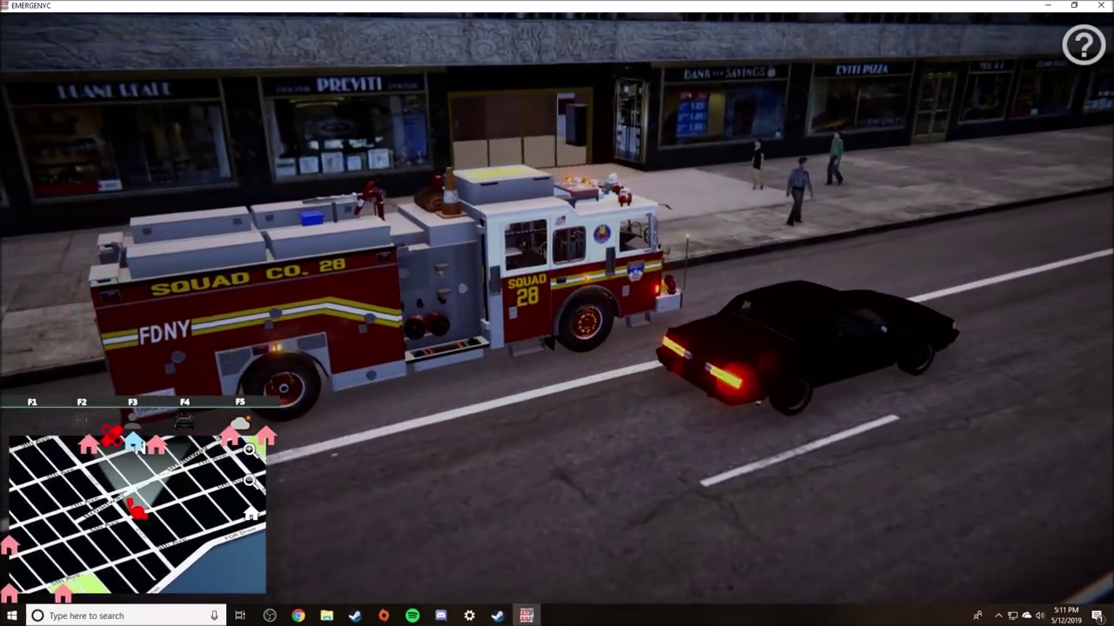
key("w")
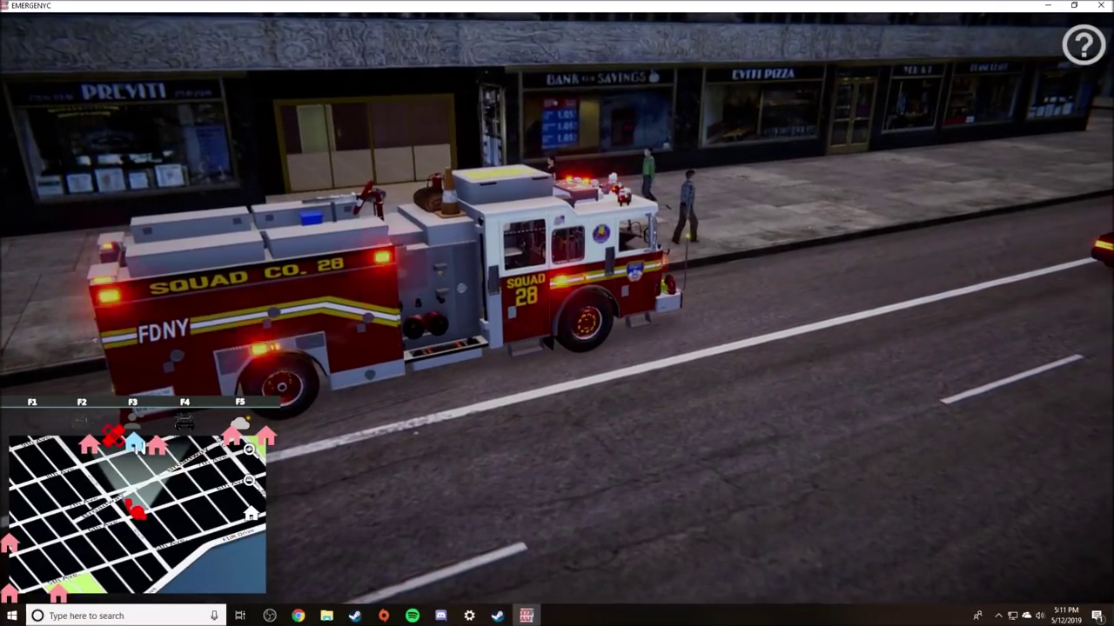
key("w")
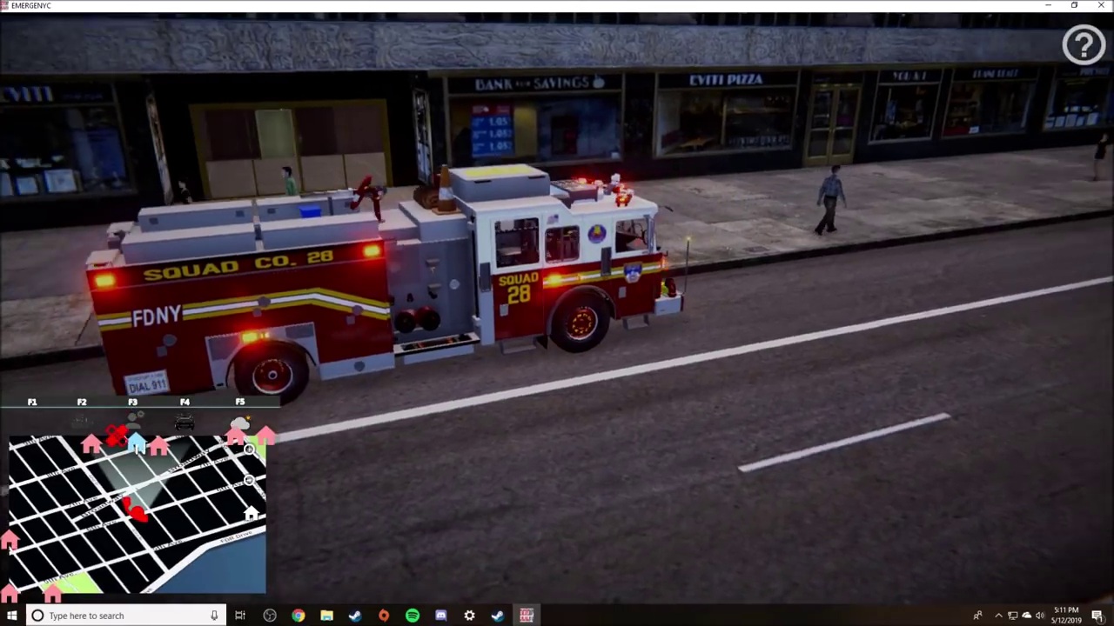
left_click_drag(696, 348, 522, 348)
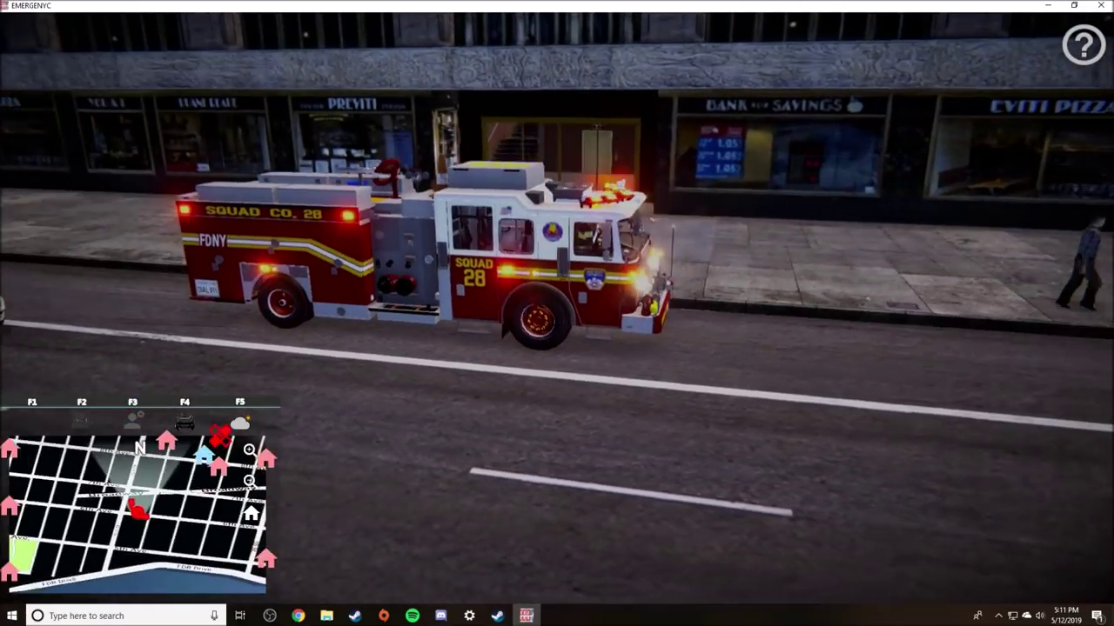
Leave the truck and run through the lobby to the red alarm cabinet by the stairs.
key("f")
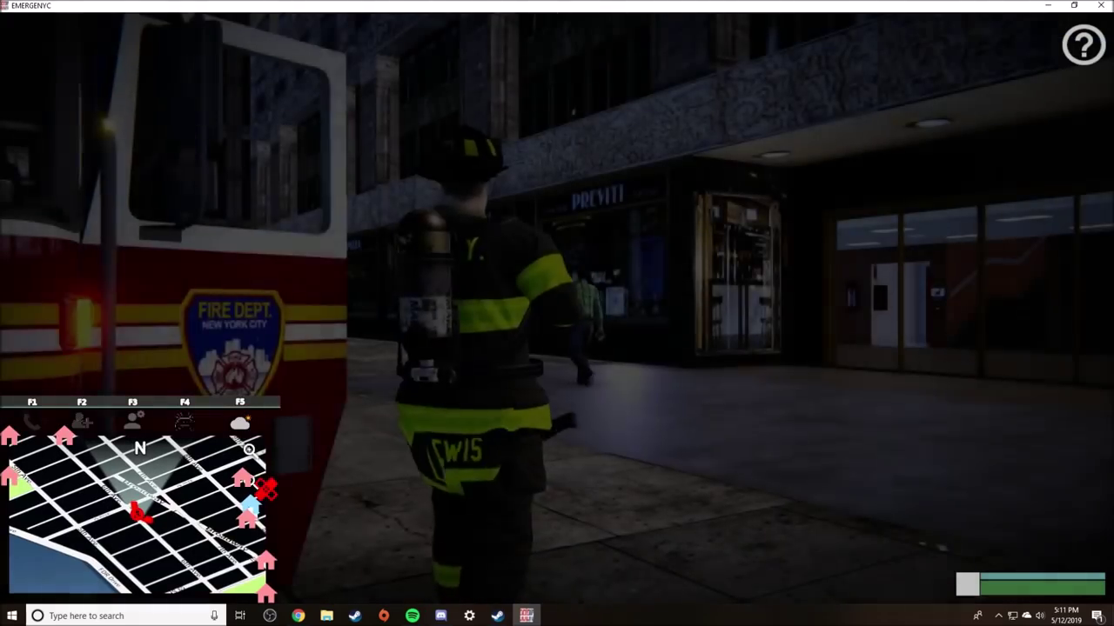
key("w")
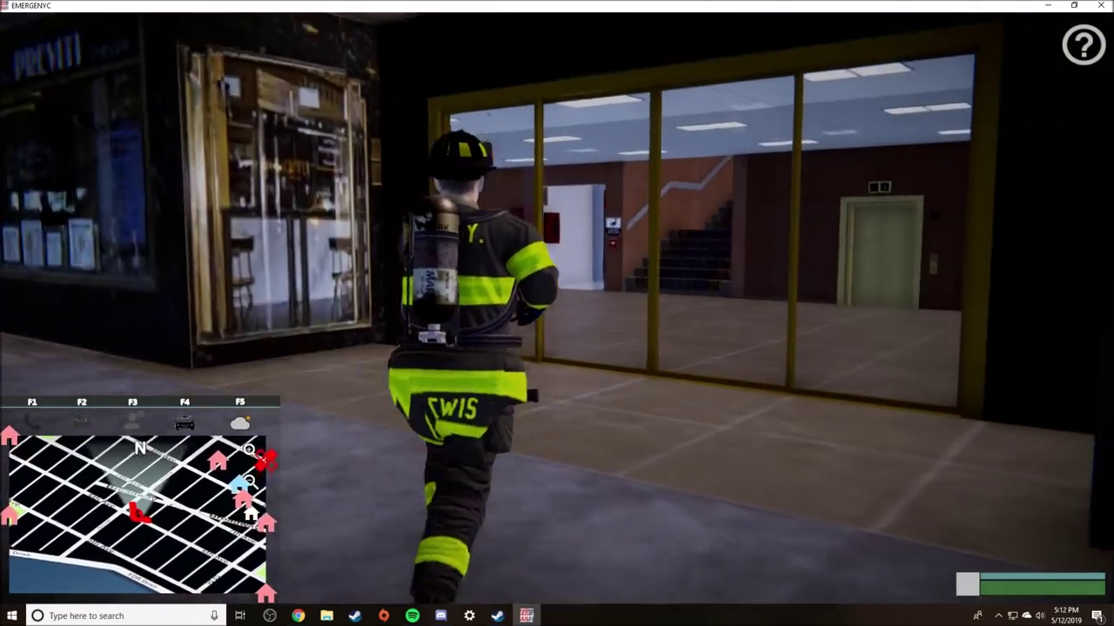
key("w")
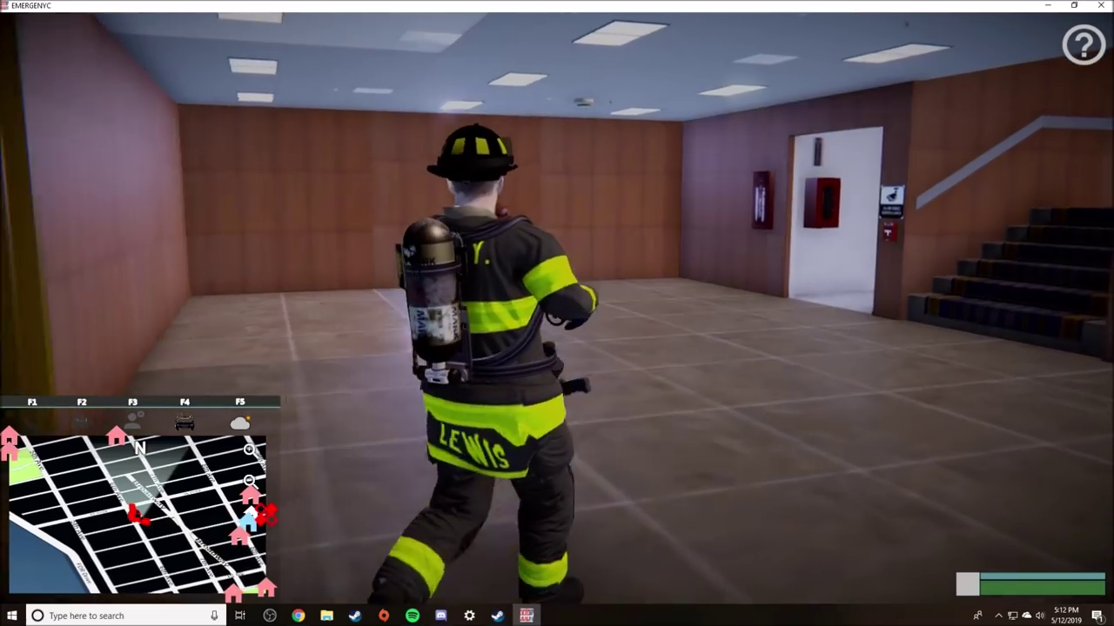
key("w")
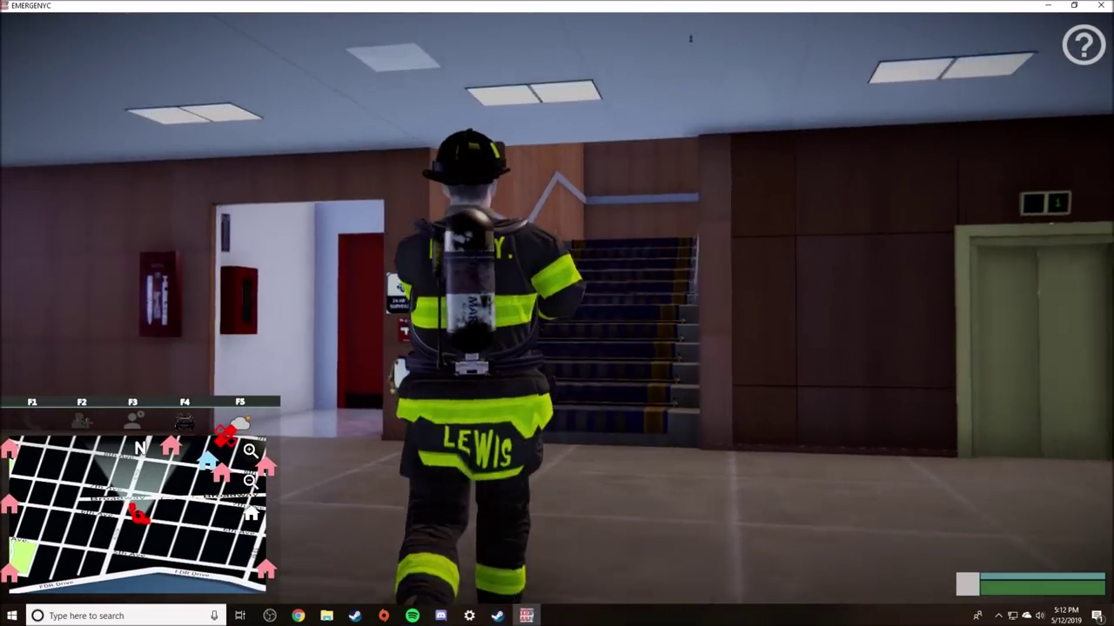
key("w")
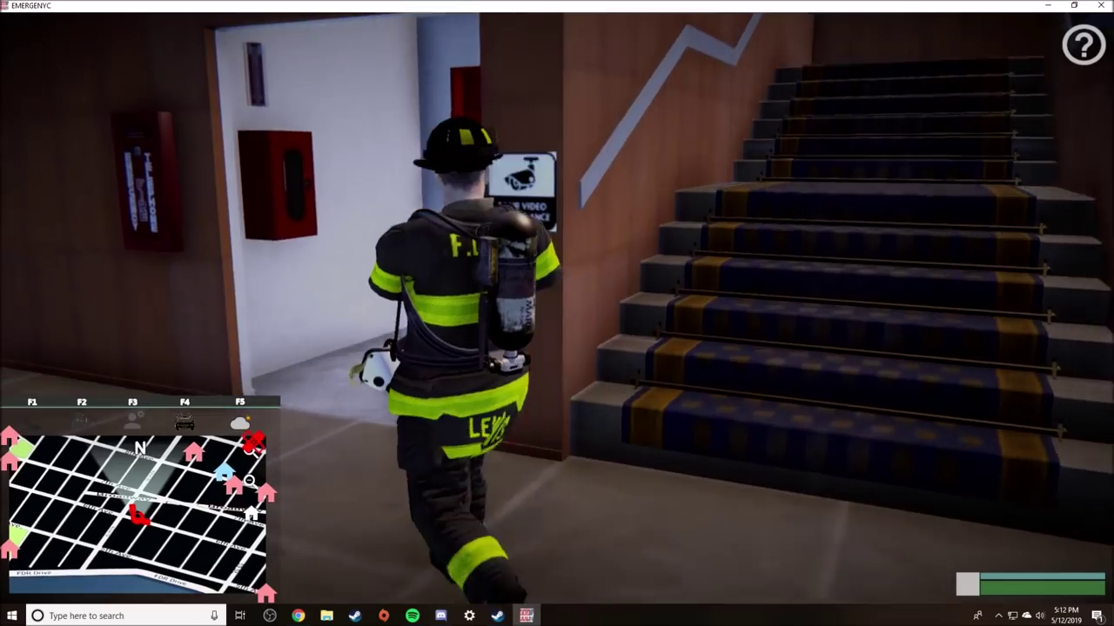
key("w")
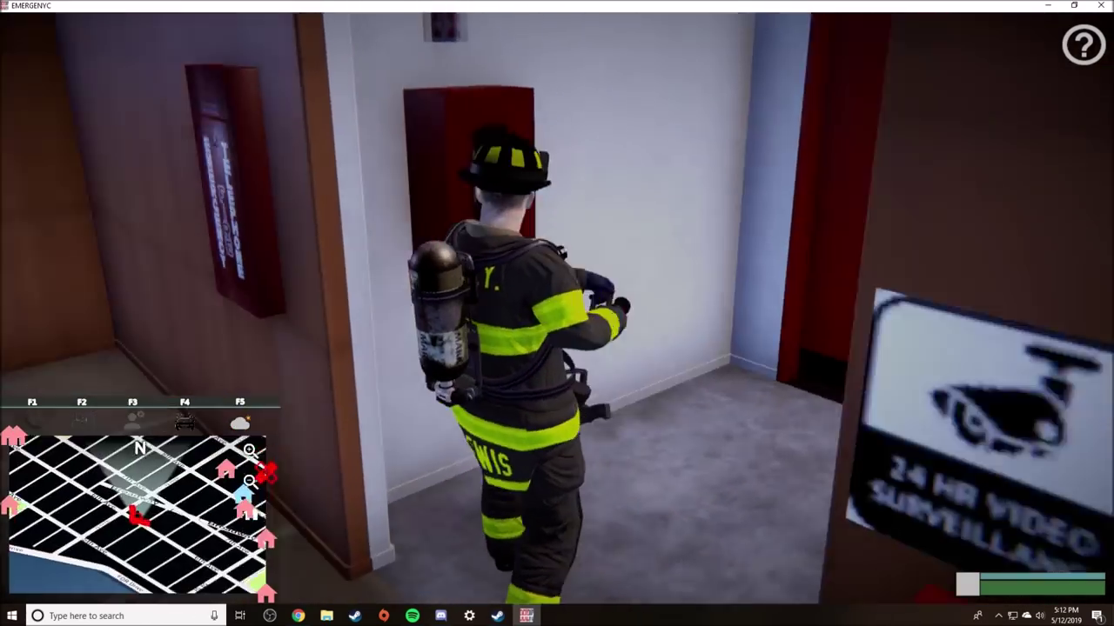
Reach the fire alarm panel down the corridor, reset it, and head back toward the exit.
key("s")
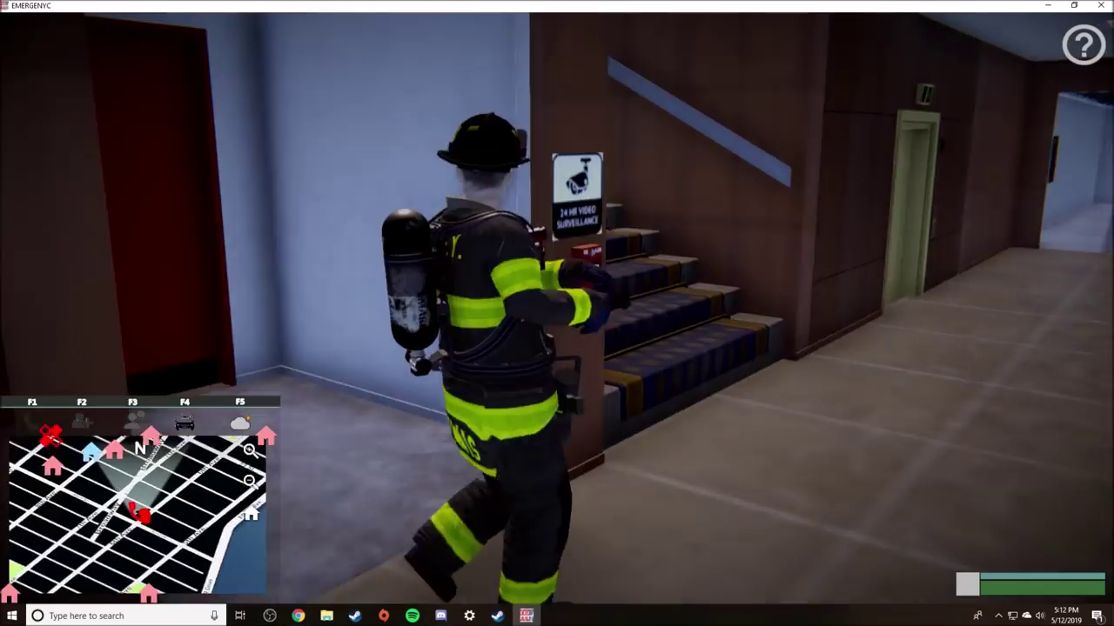
key("w")
key("w")
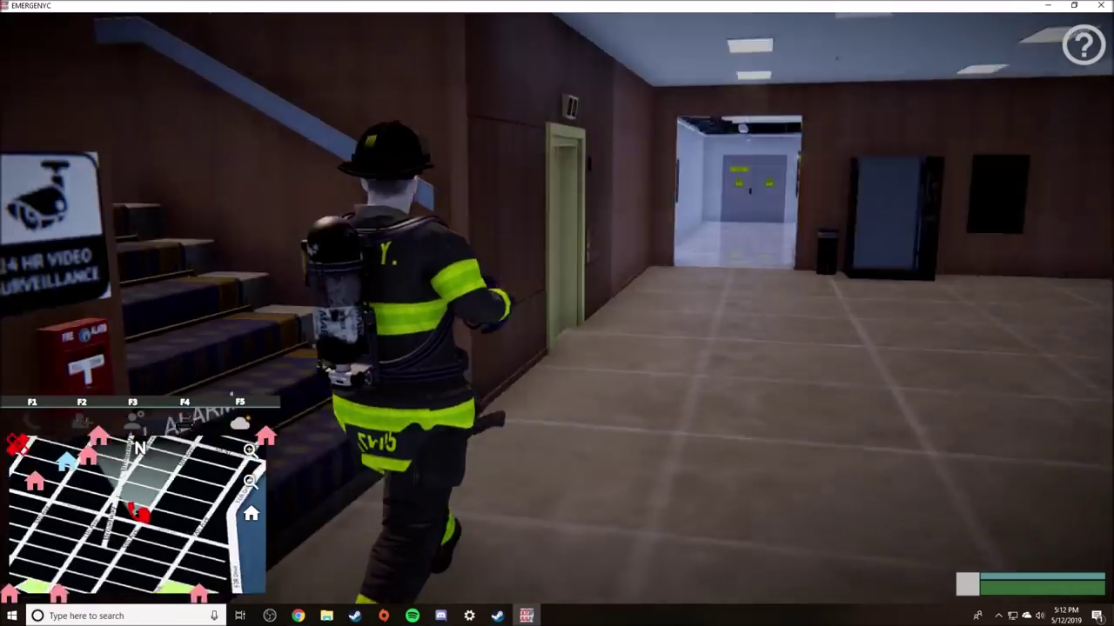
key("w")
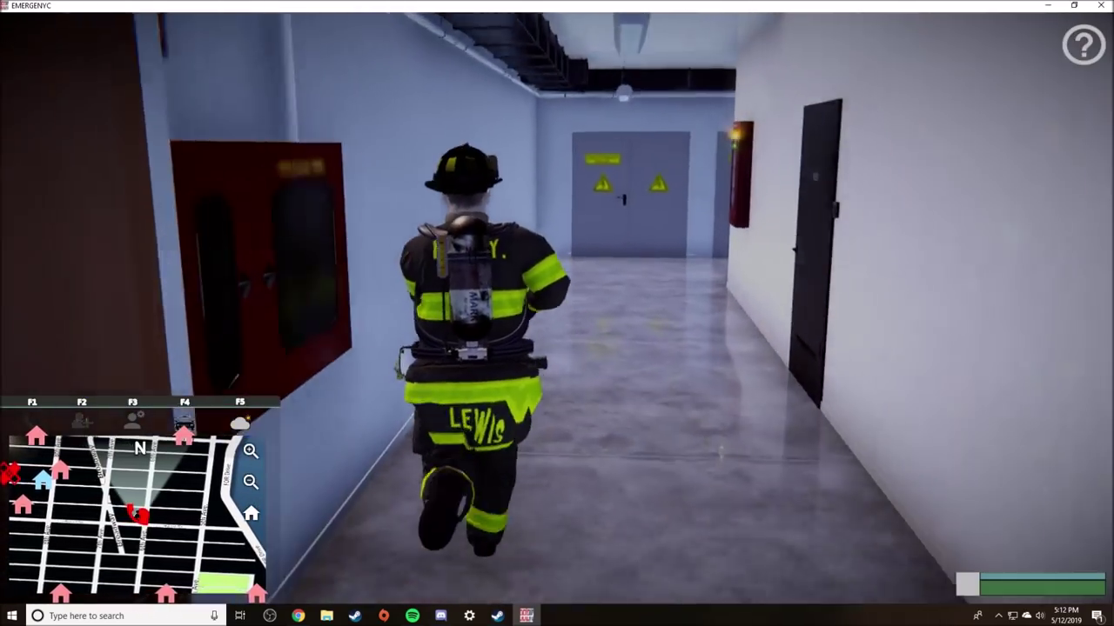
key("w")
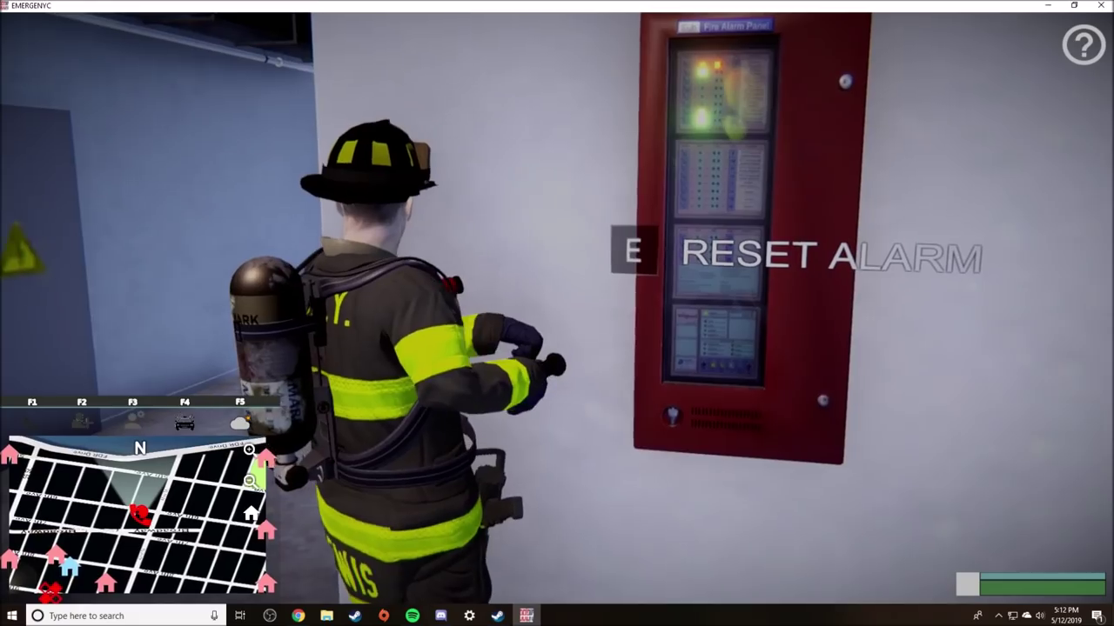
key("w")
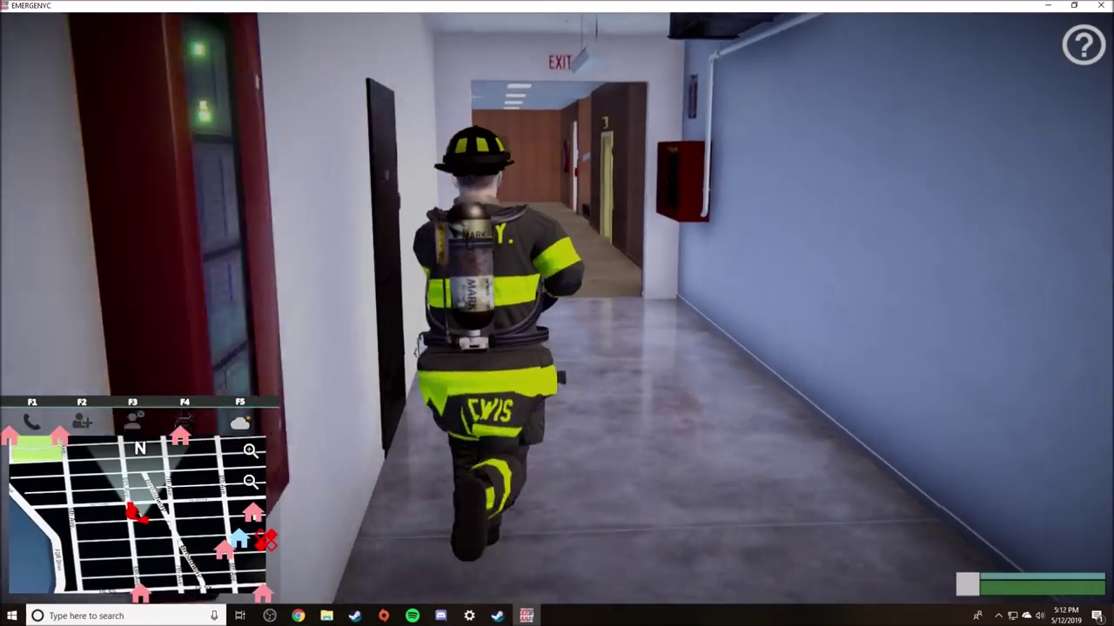
Run back through the lobby and stairwell and out onto the street beside Squad 28.
key("w")
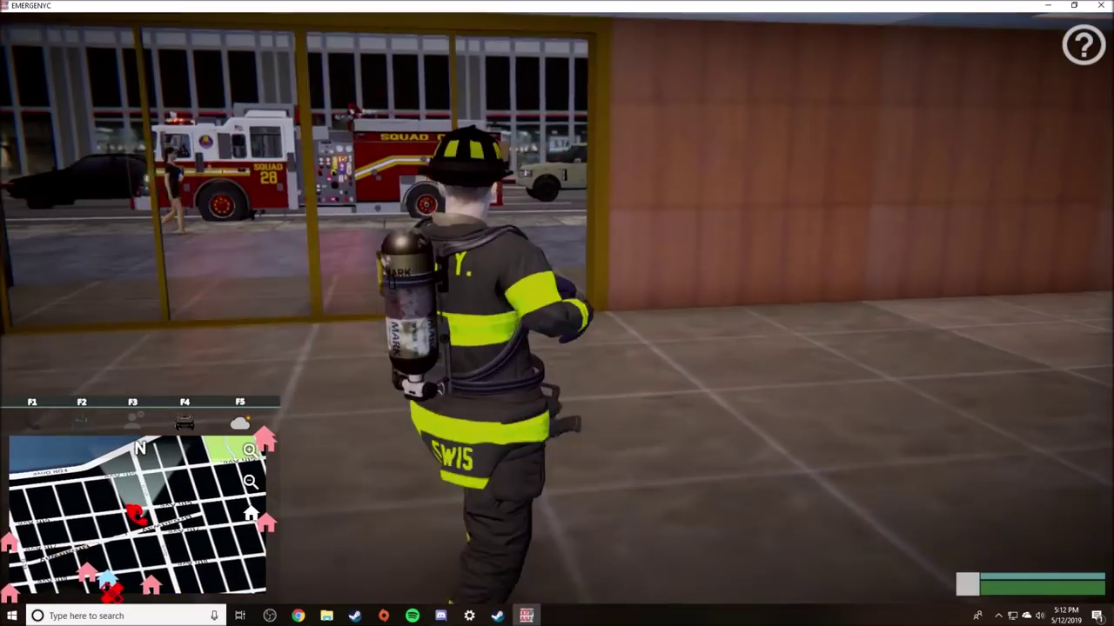
key("w")
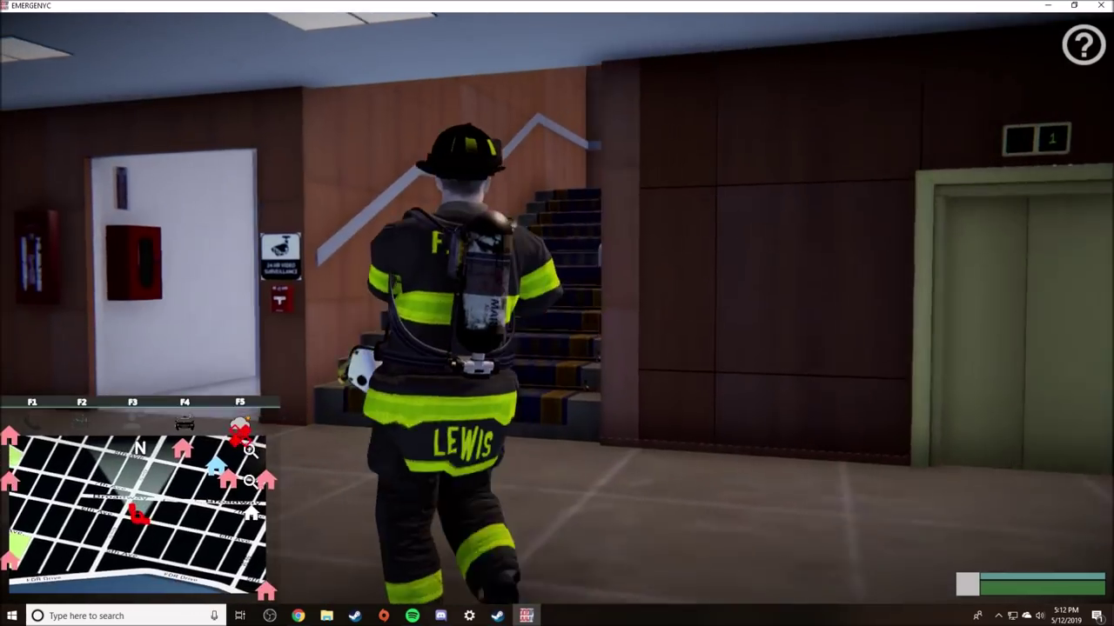
key("w")
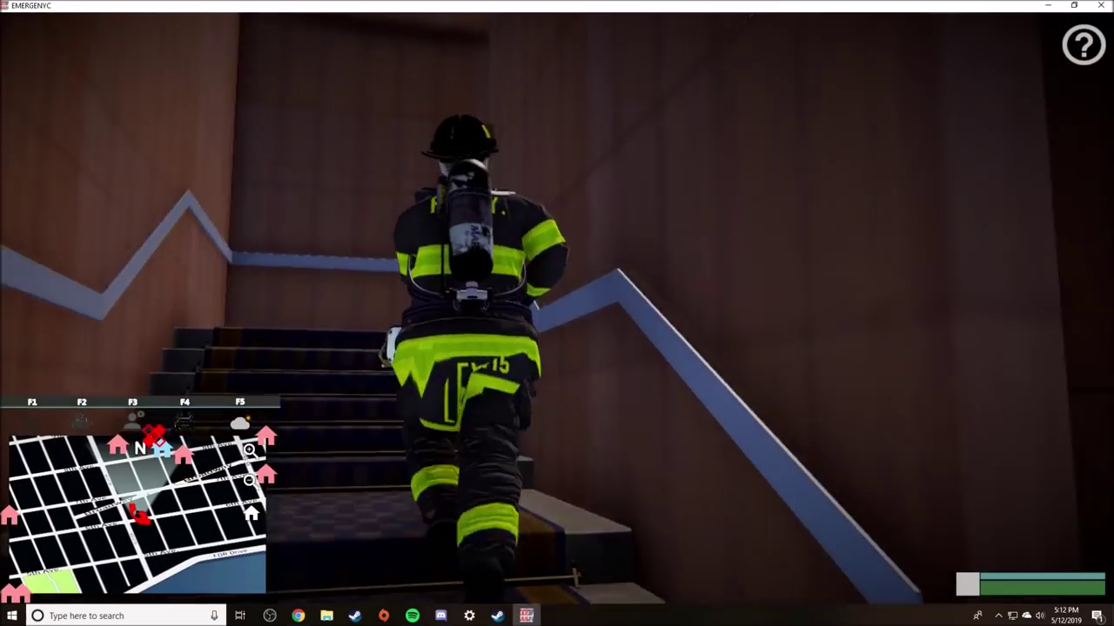
key("w")
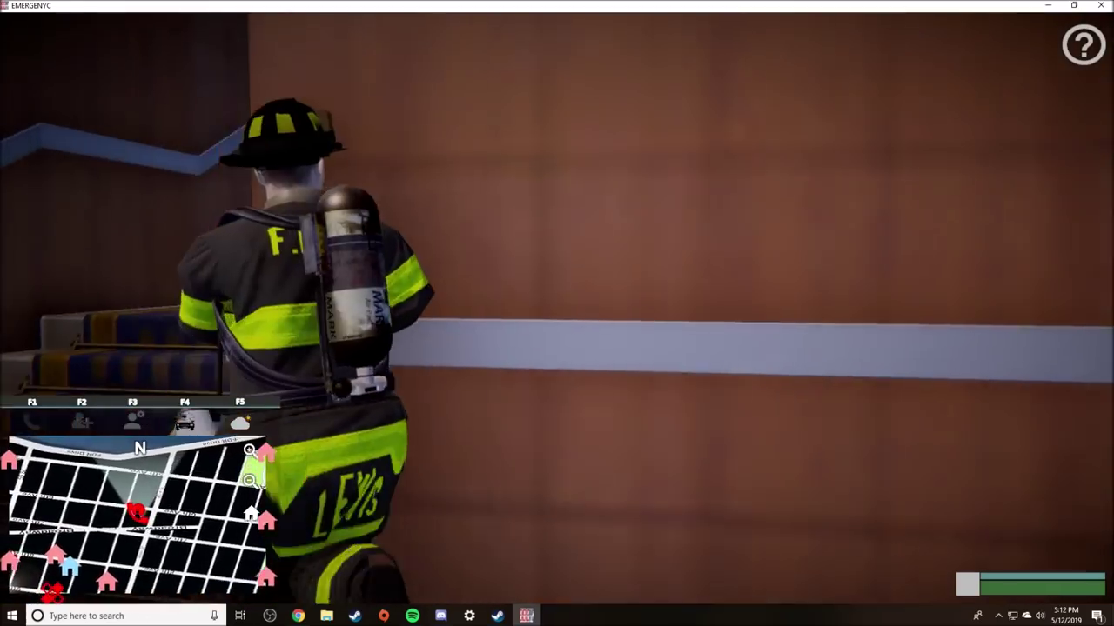
key("w")
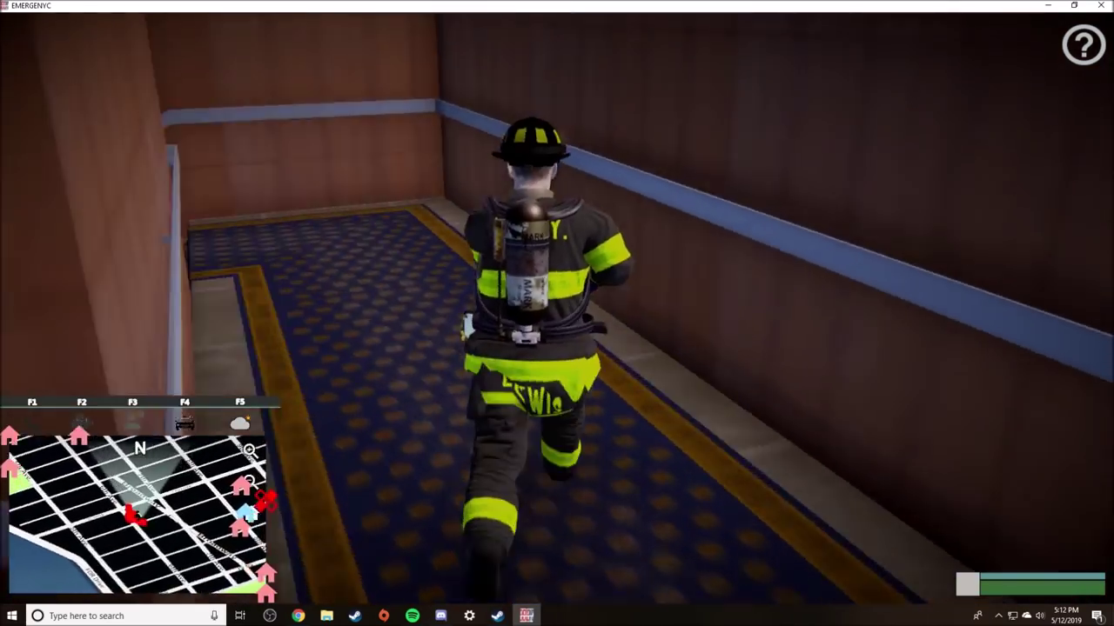
key("w")
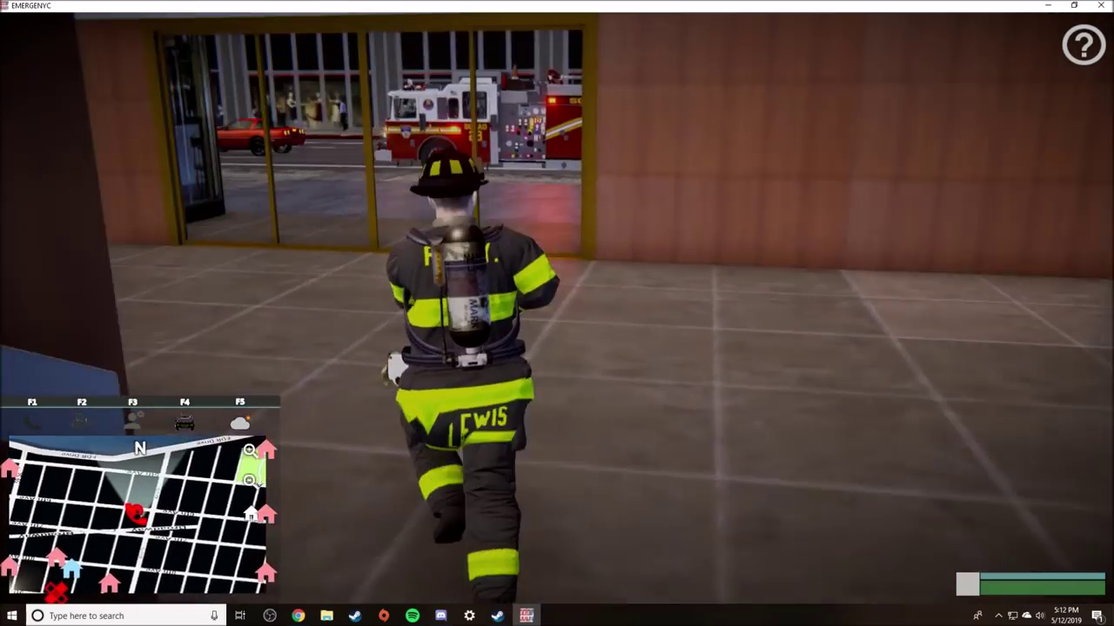
key("w")
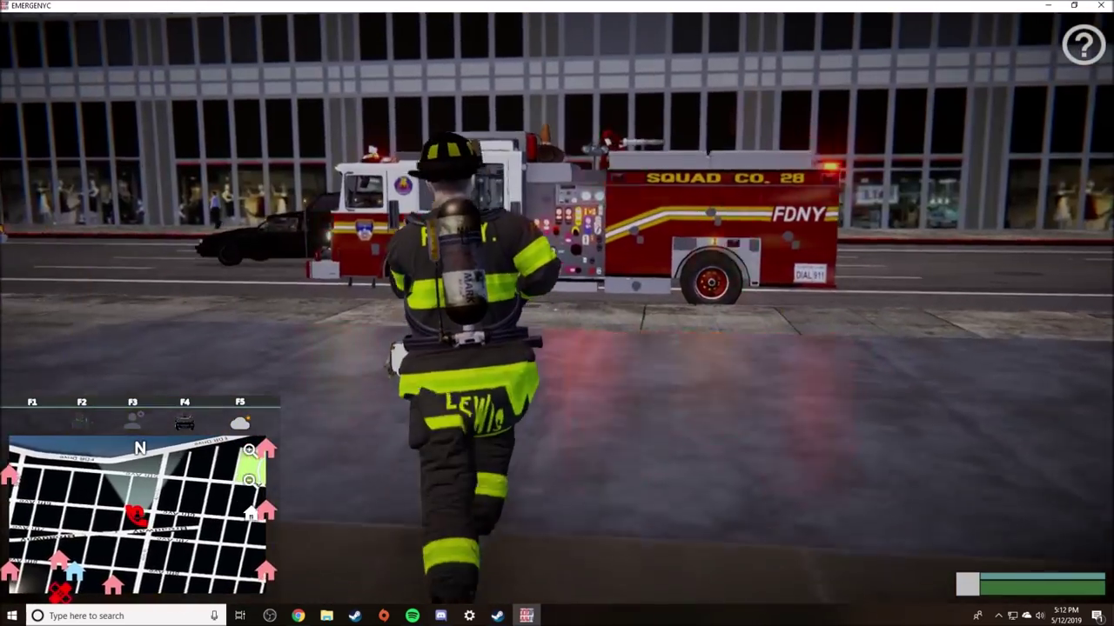
key("w")
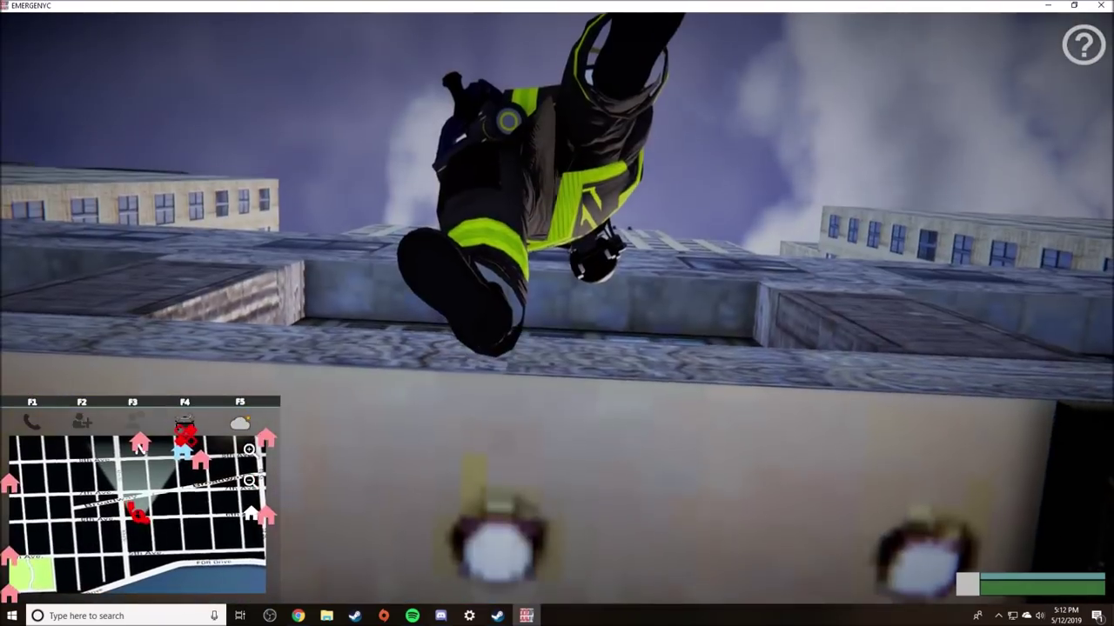
key("w")
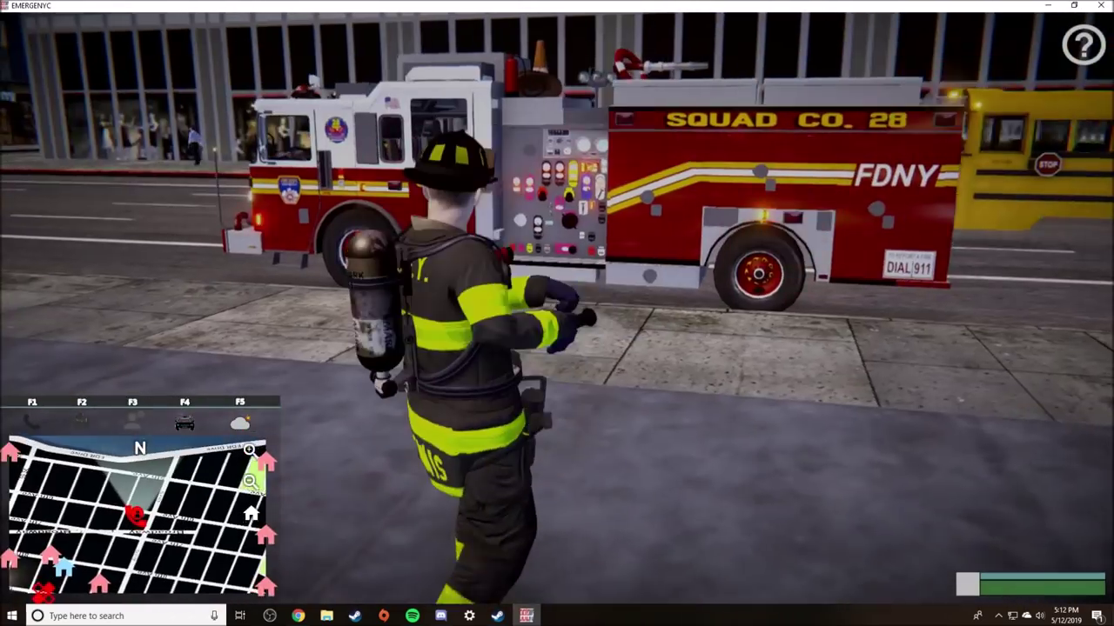
left_click_drag(556, 313, 348, 313)
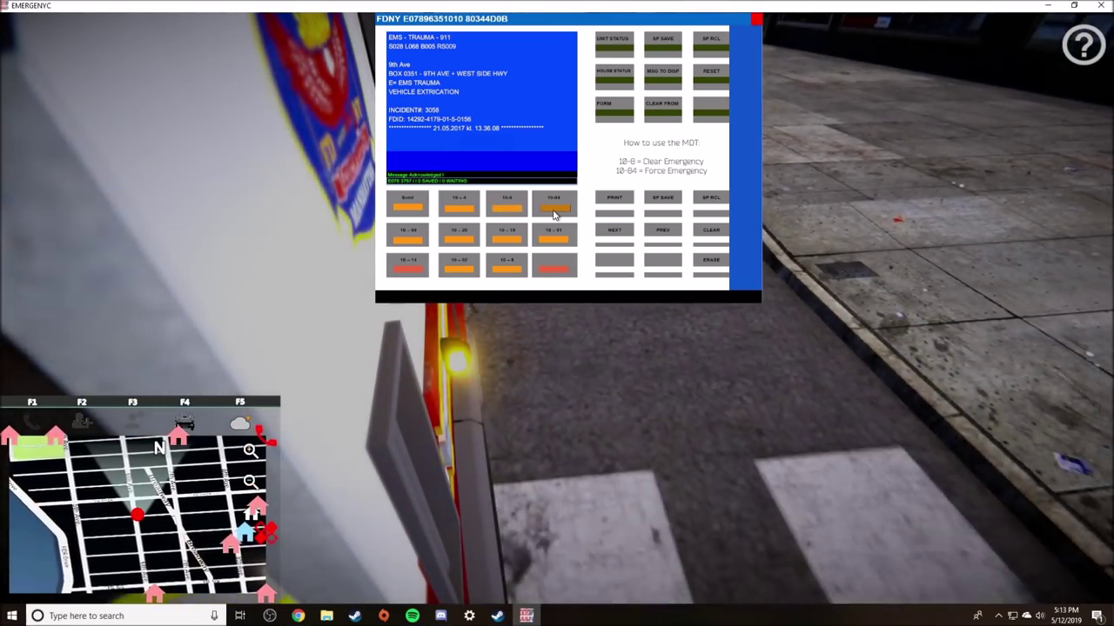
Close the MDT with the 9th Avenue extrication call acknowledged and retake the driver's seat.
key("Escape")
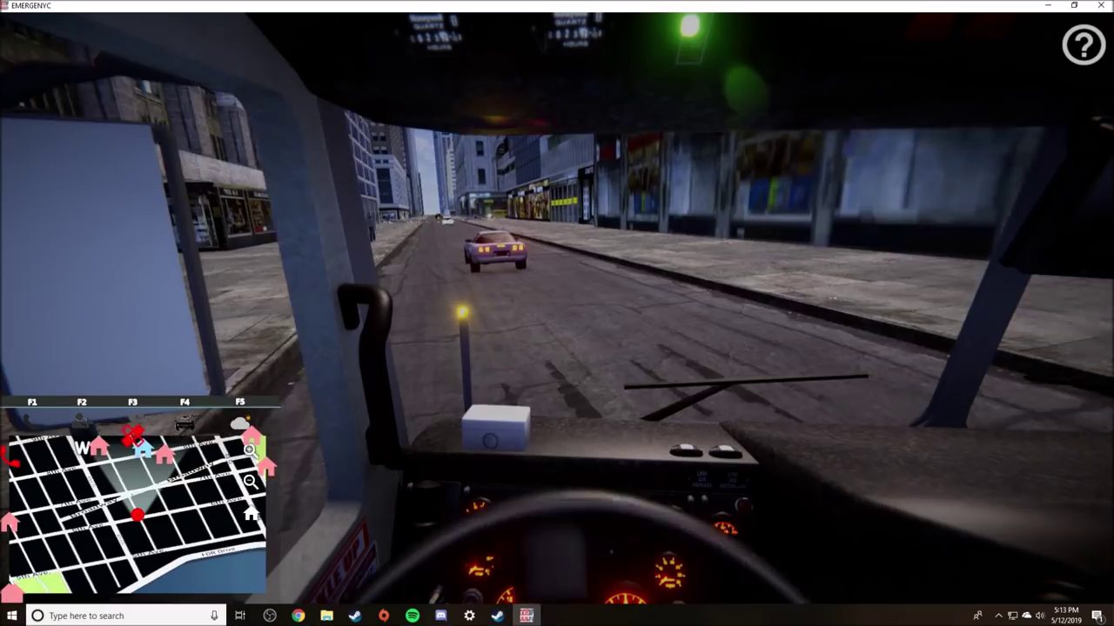
Lower the audio VOLUME slider from 02% to 01% and close the settings.
key("Escape")
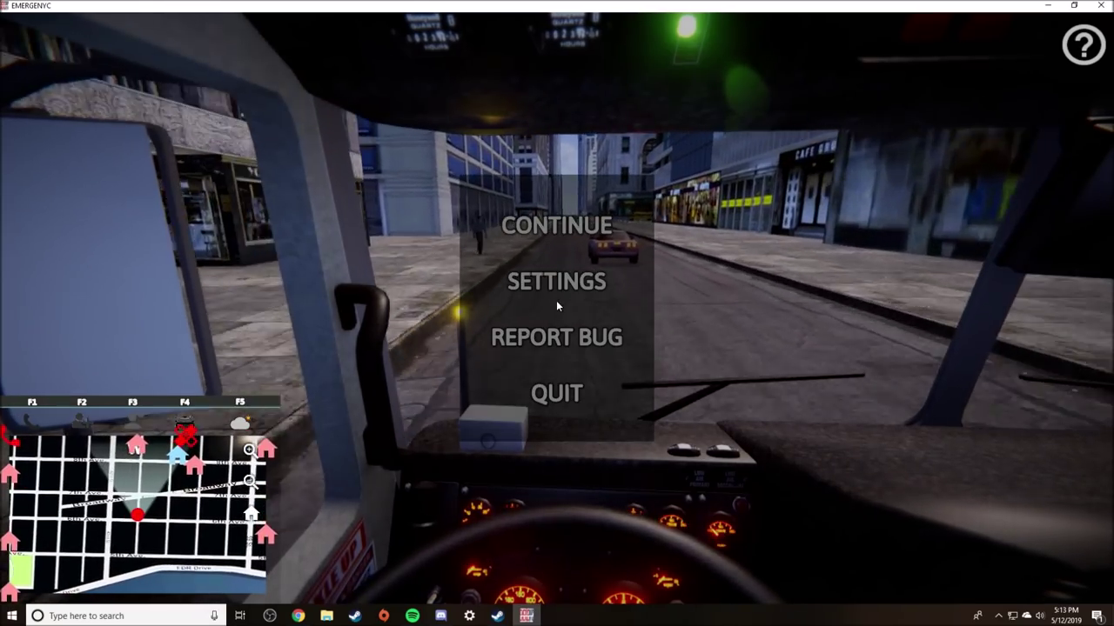
left_click(557, 281)
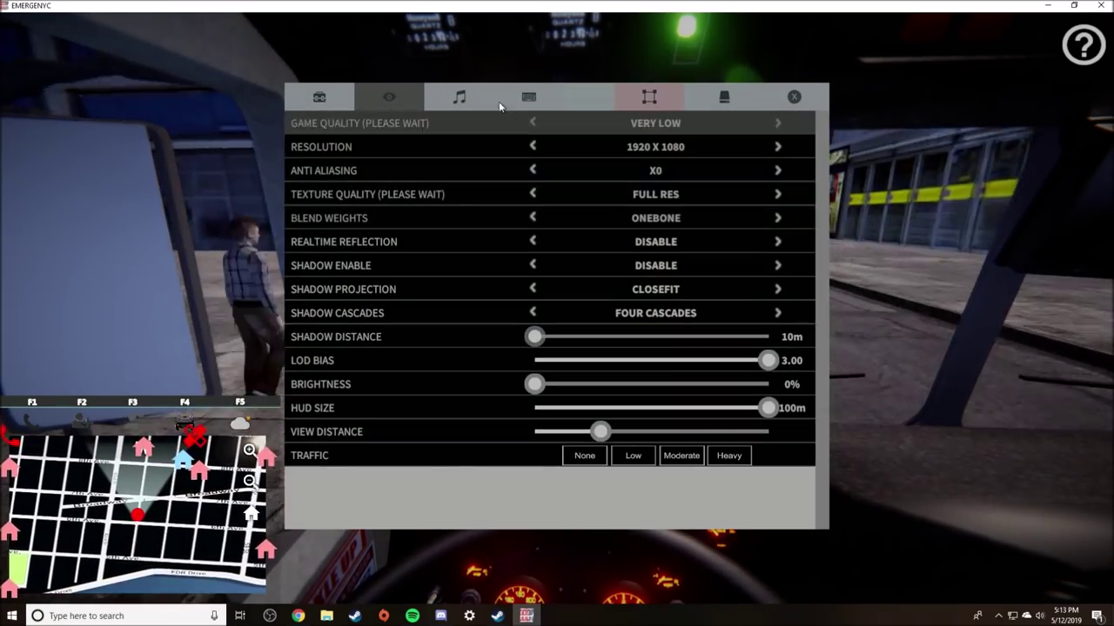
left_click(487, 103)
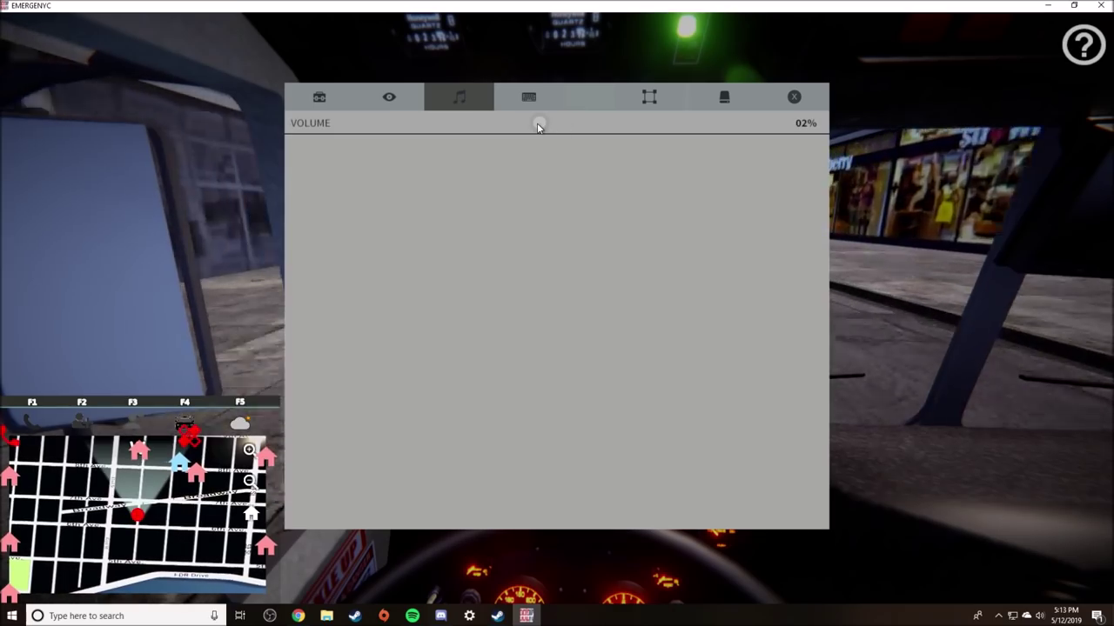
left_click_drag(536, 127, 536, 126)
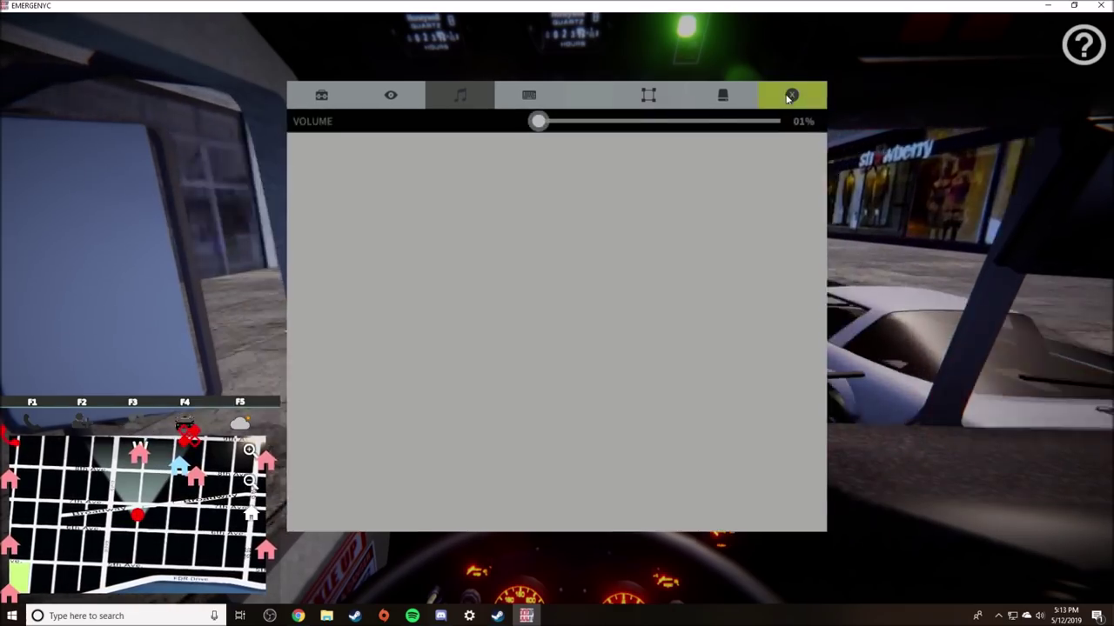
left_click(794, 97)
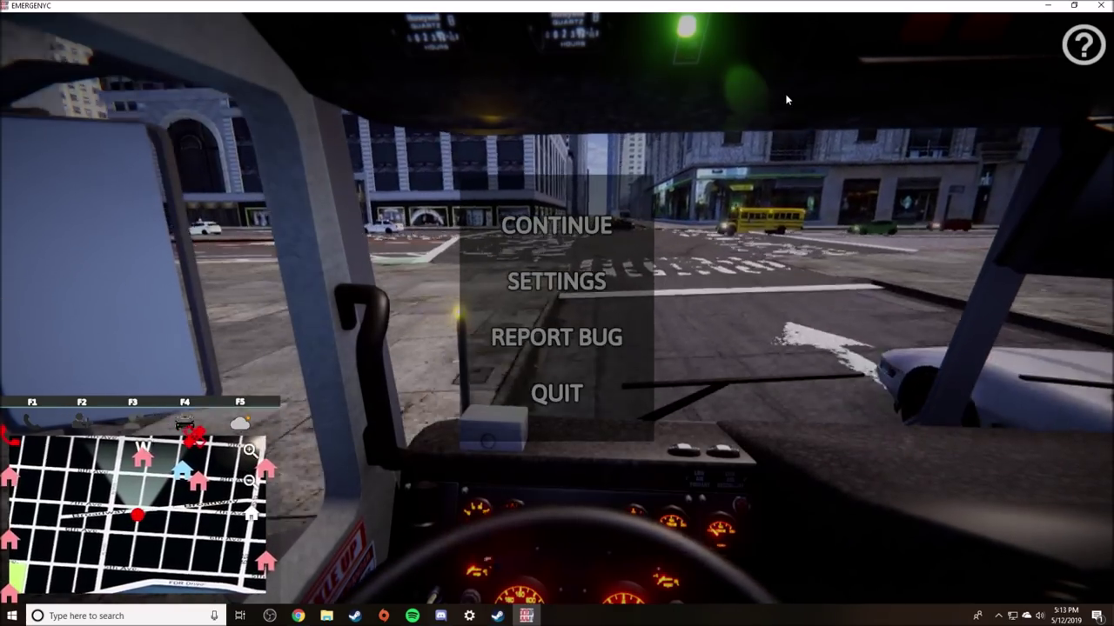
Unpause and drive Squad 28 left through the intersection and down the avenue.
key("Escape")
key("w")
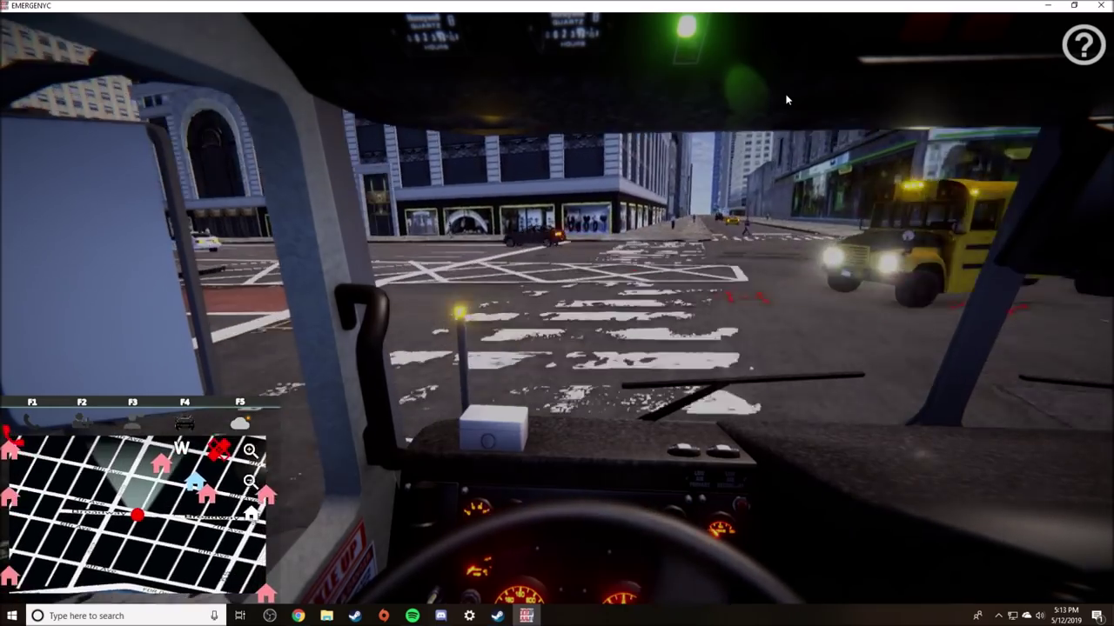
key("w")
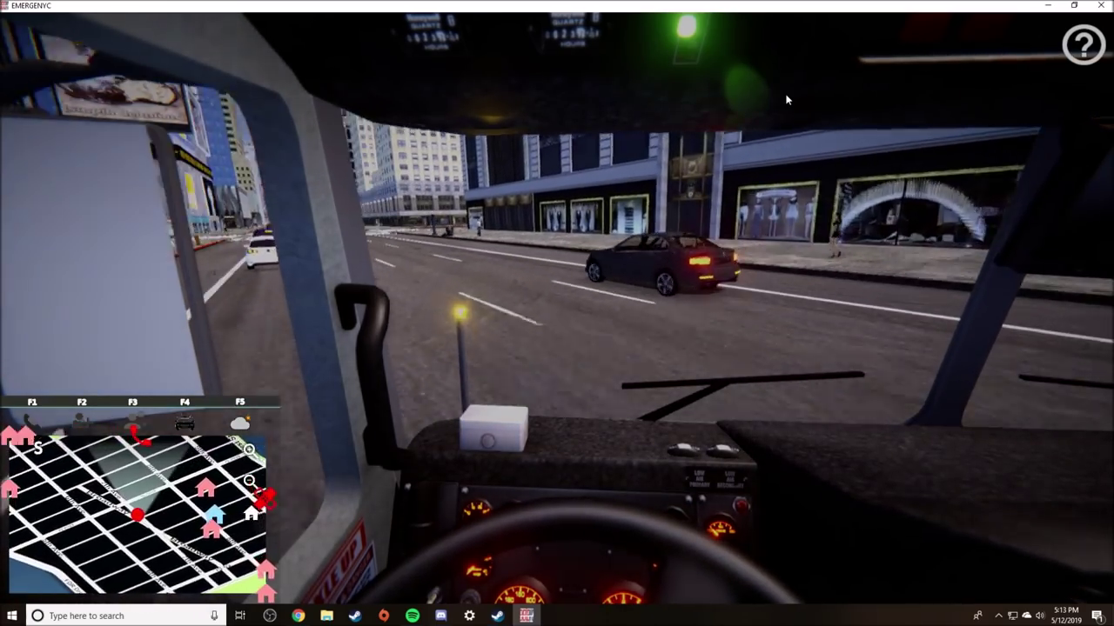
key("w")
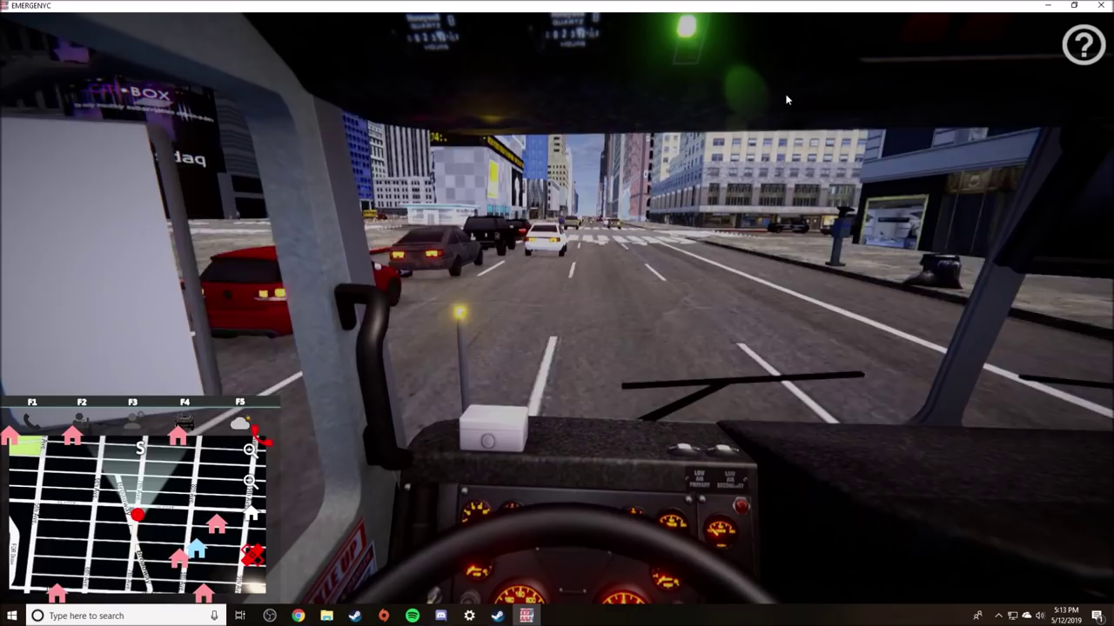
key("w")
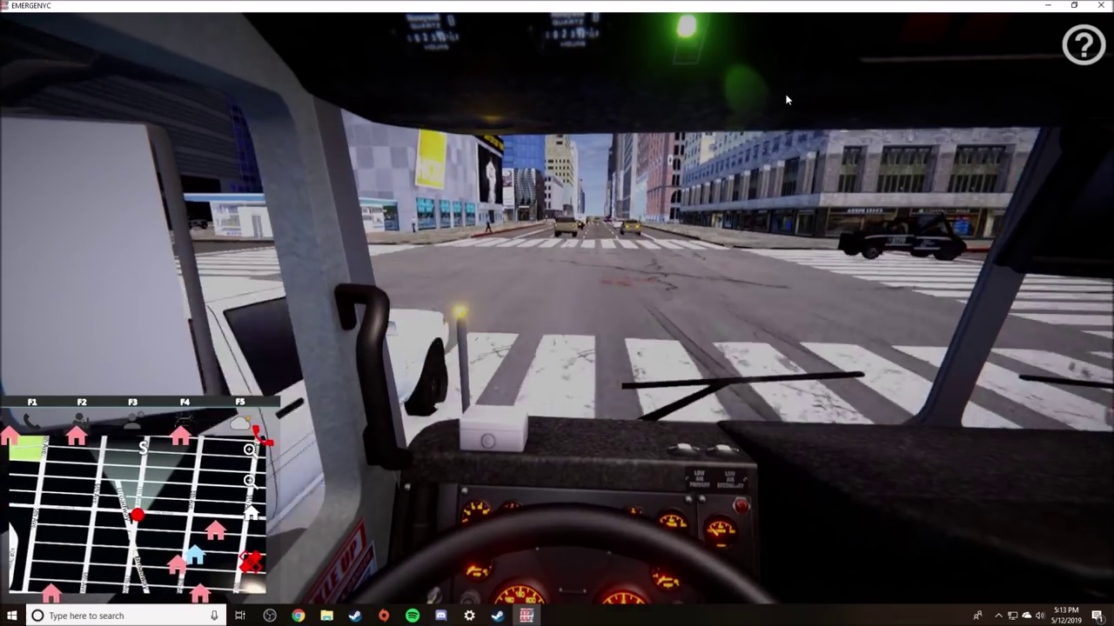
Continue through the next intersections and turn right toward the waterfront highway.
key("w")
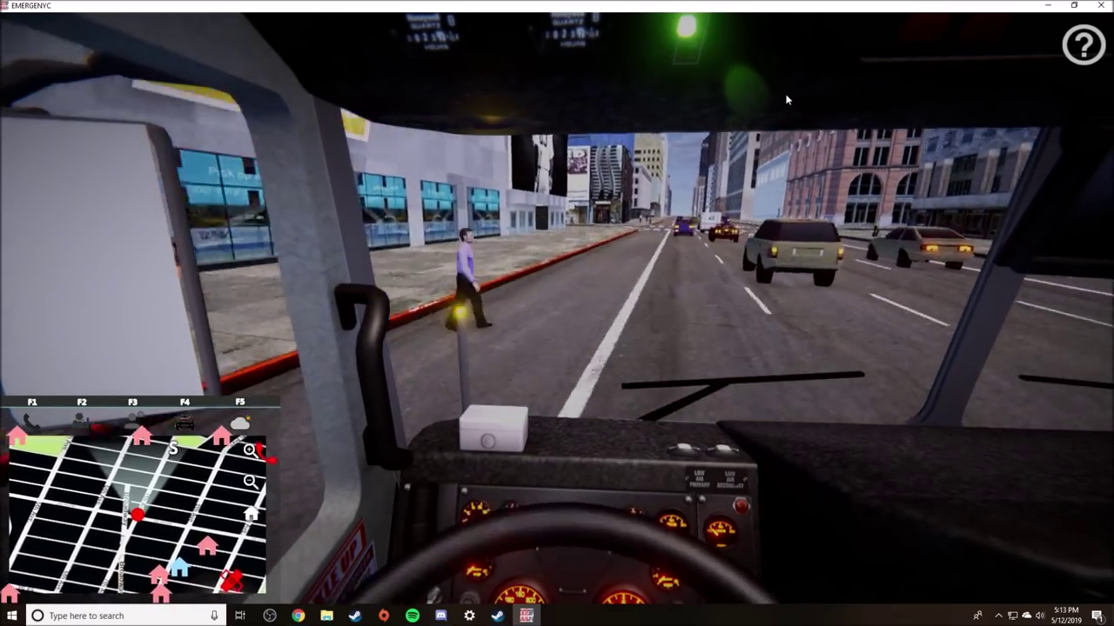
key("w")
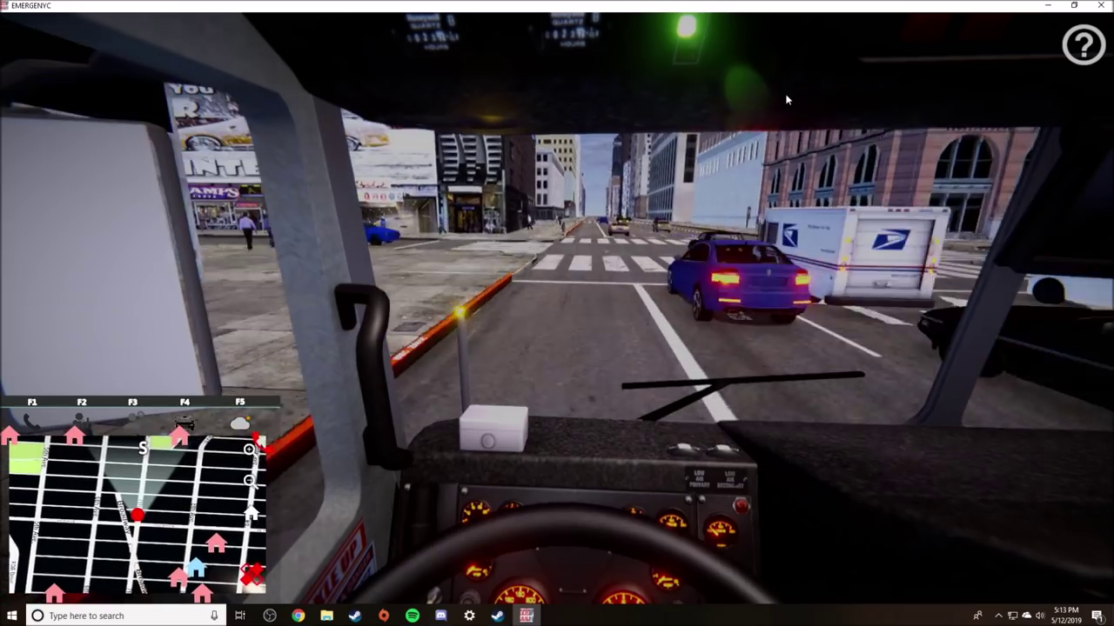
key("w")
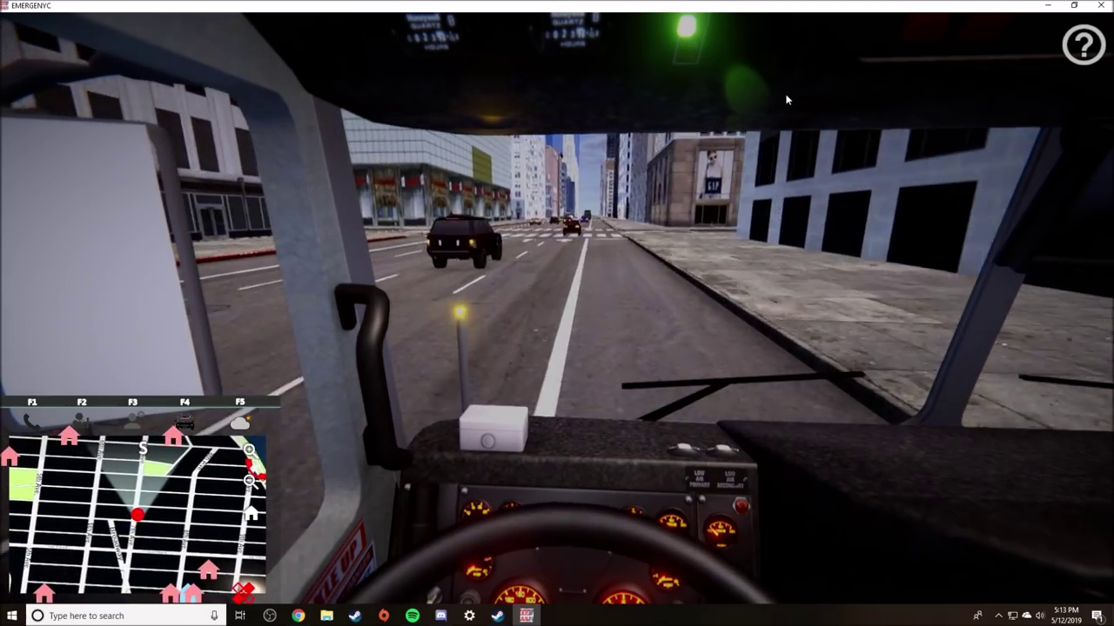
key("w")
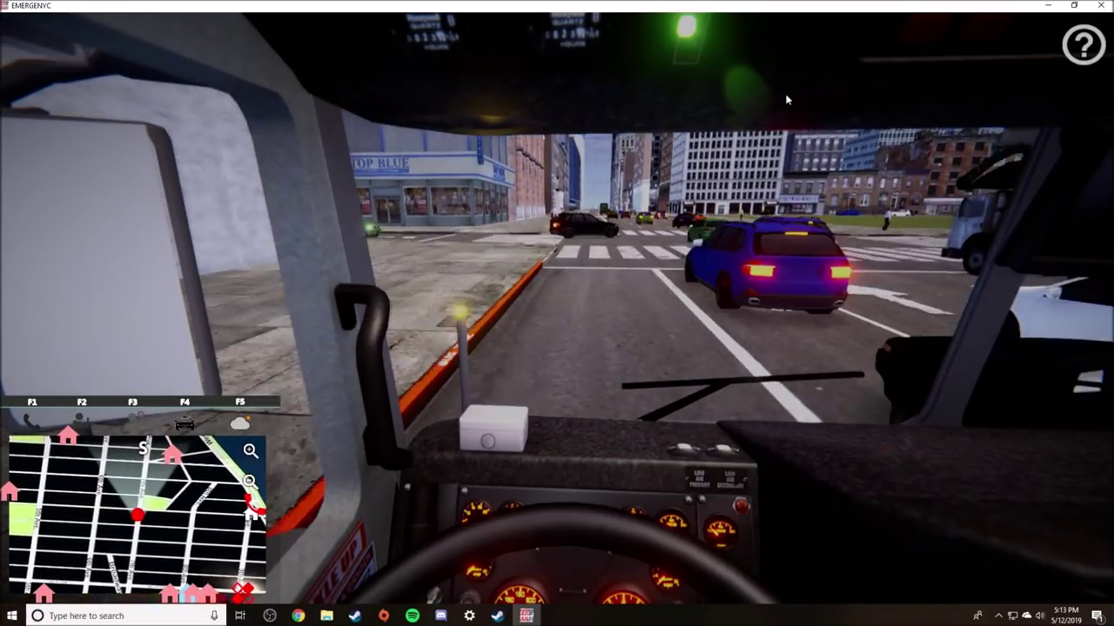
key("Right")
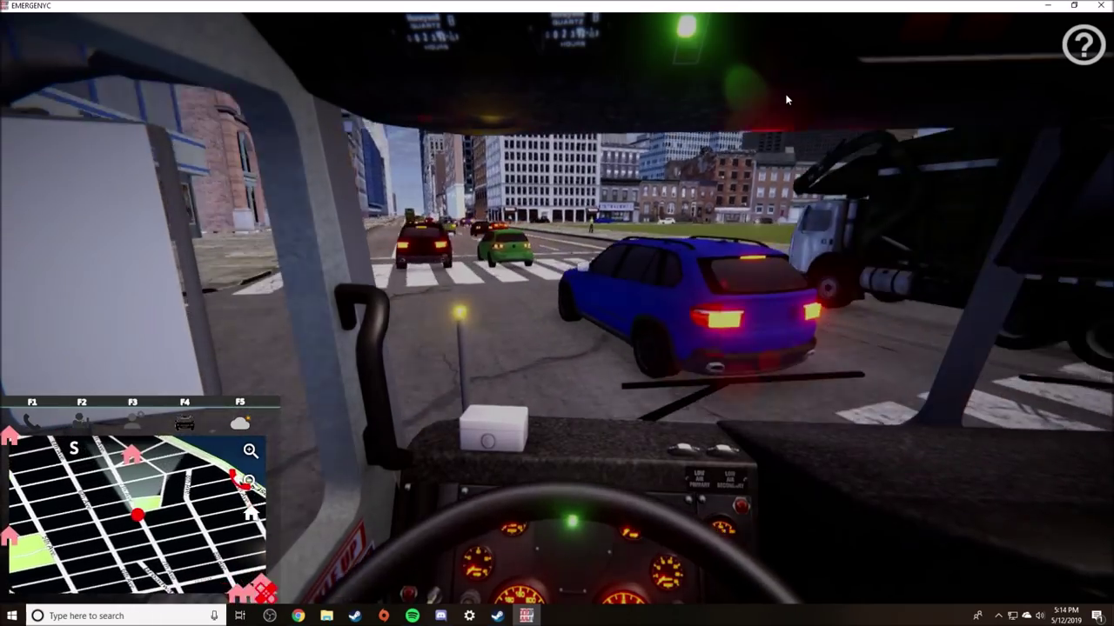
key("Right")
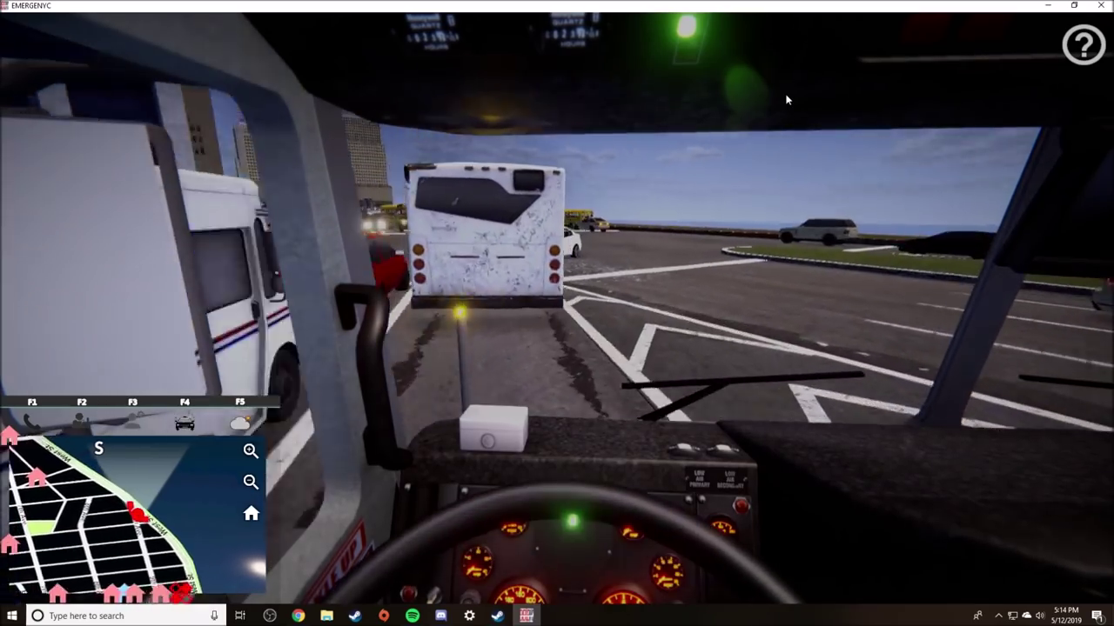
Switch to the outside camera and orbit around Squad 28 at the bus crash.
key("c")
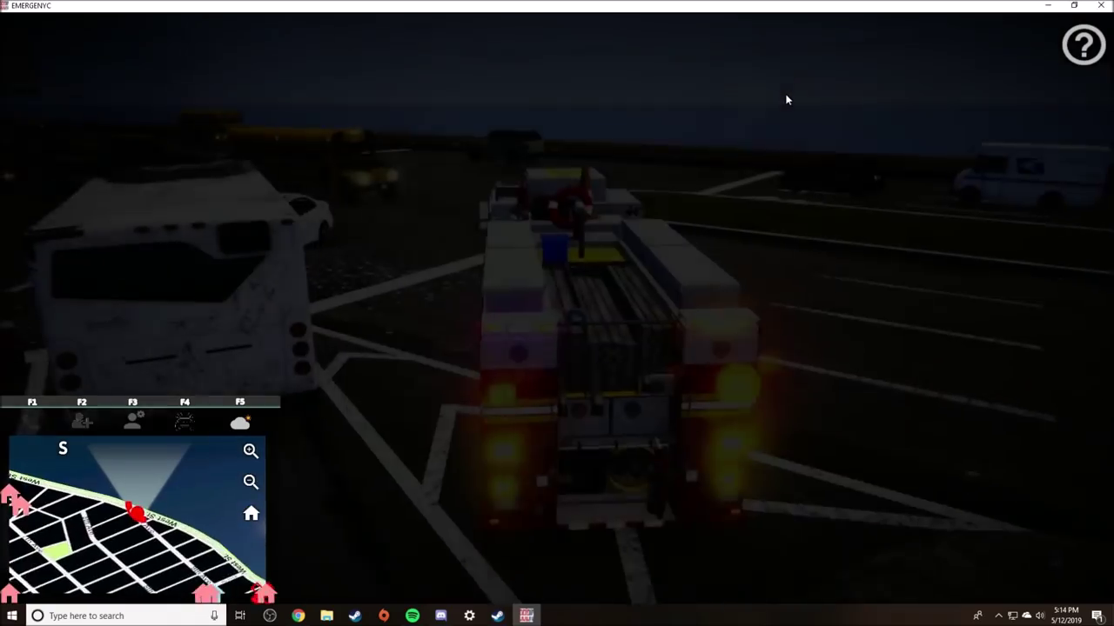
left_click_drag(786, 100, 507, 294)
key("c")
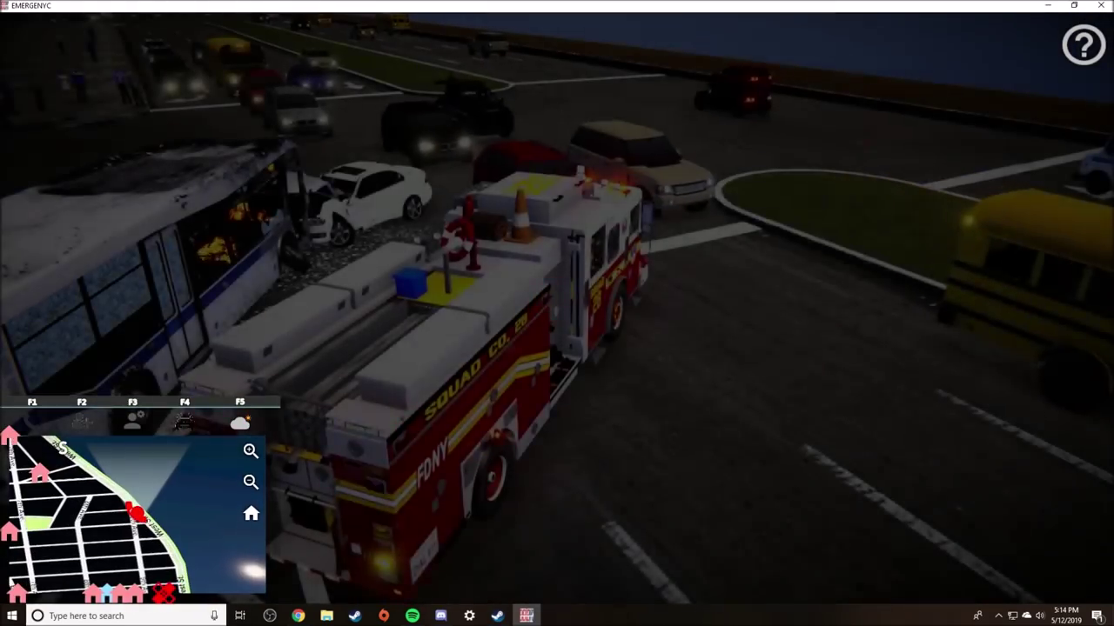
left_click_drag(609, 218, 435, 304)
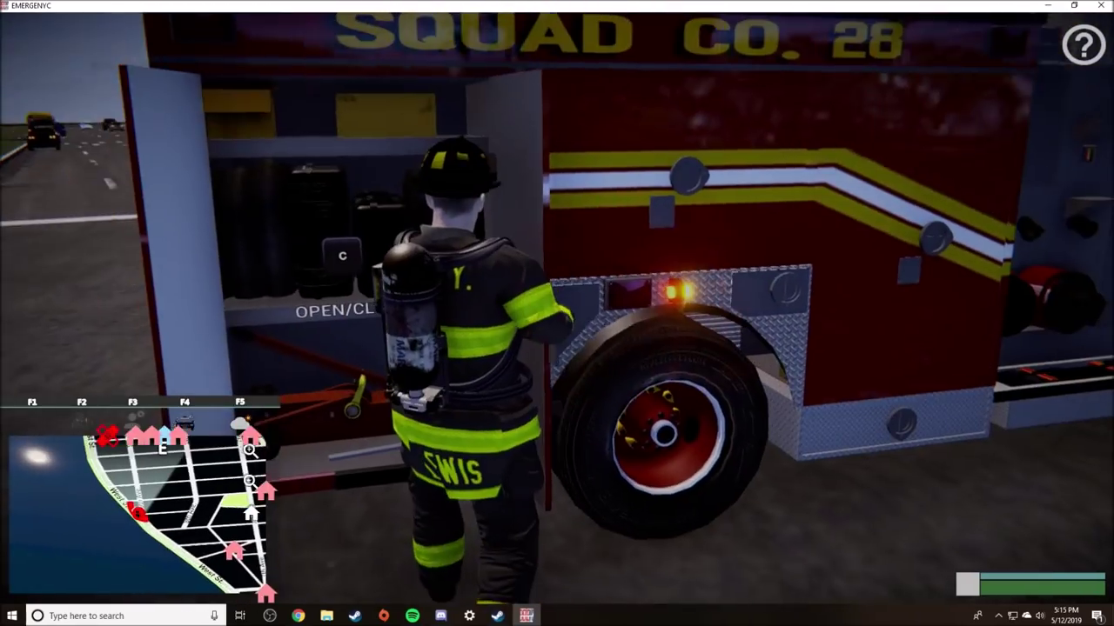
Open the truck's side compartments and pick up the spreaders.
key("c")
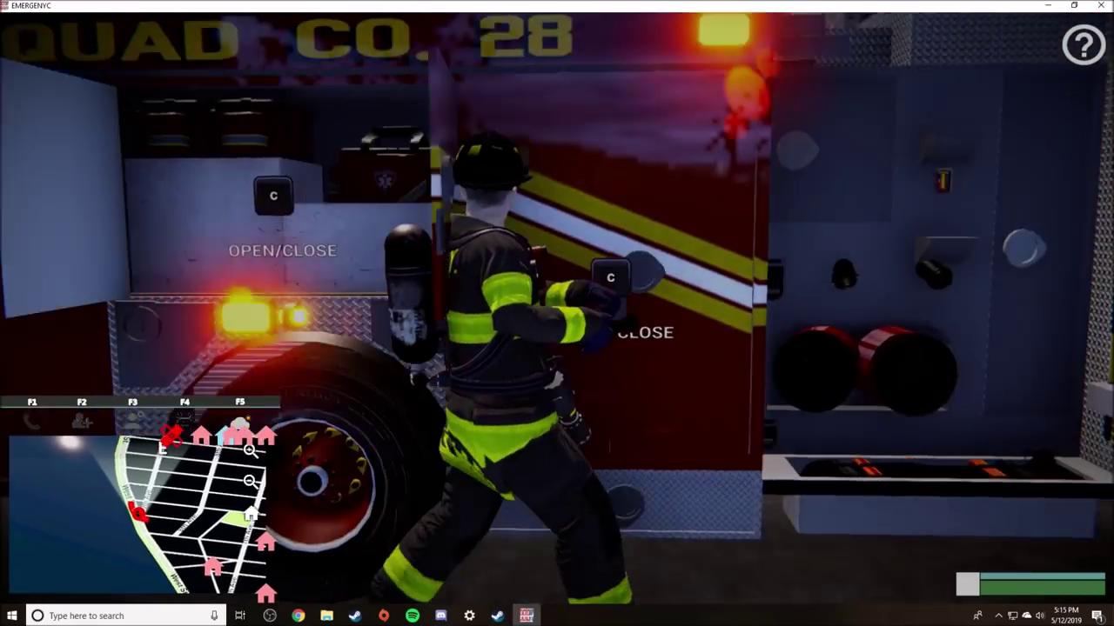
key("c")
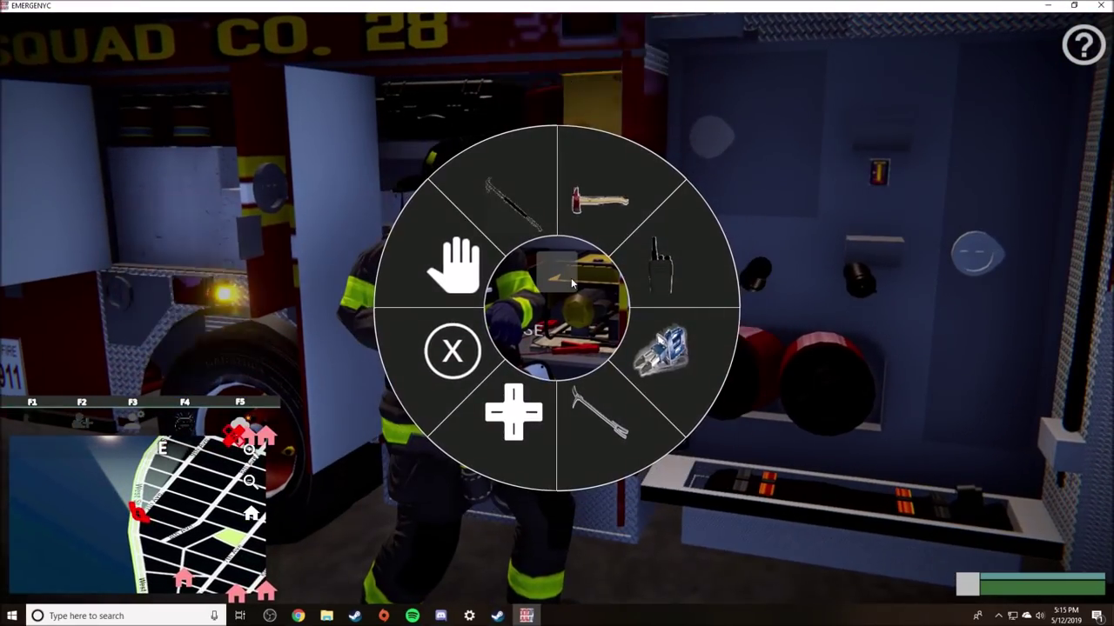
left_click(669, 355)
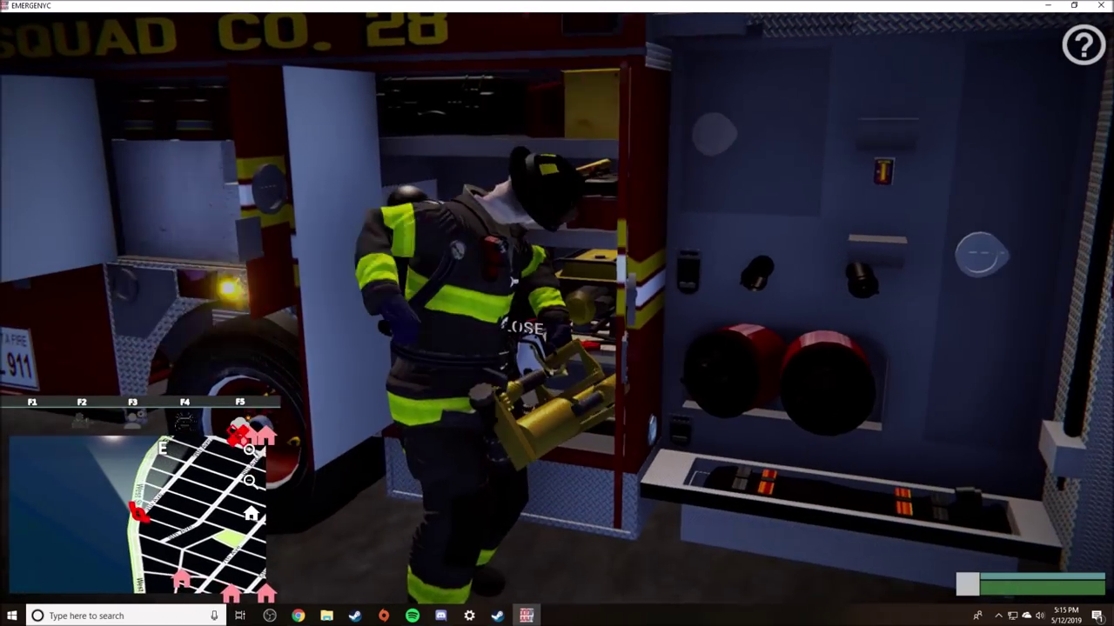
Carry the spreaders past the crashed bus to the white car's door.
key("w")
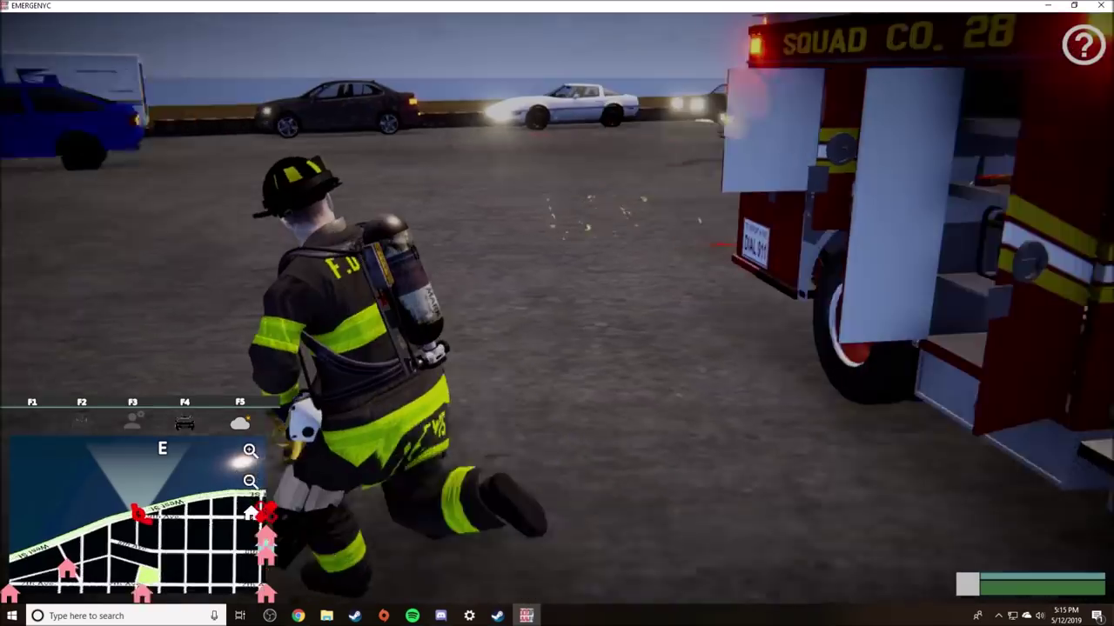
key("w")
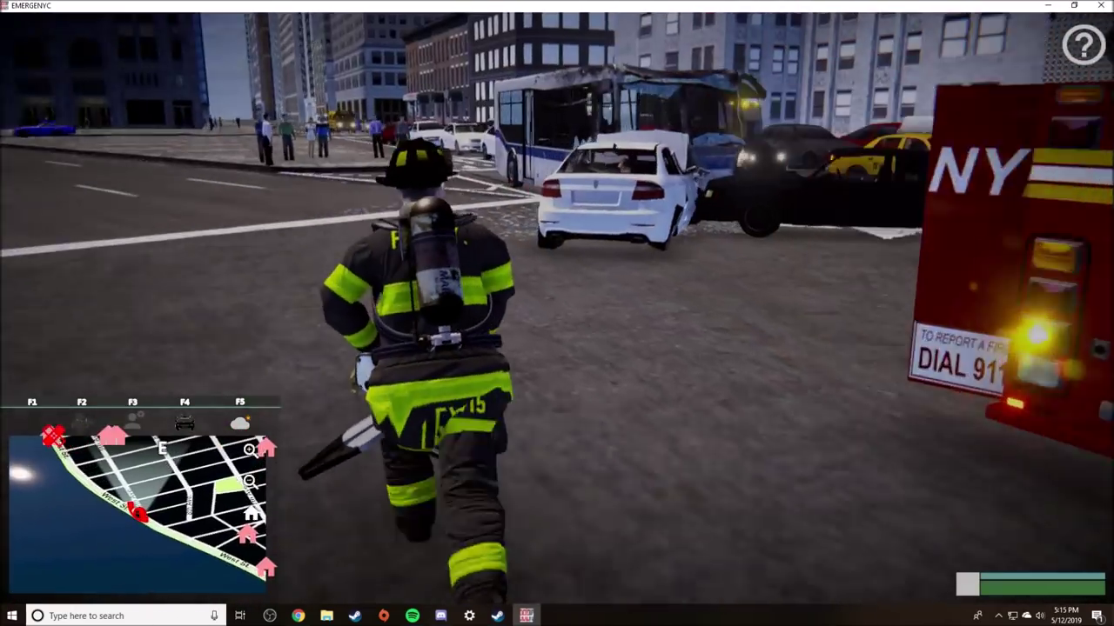
key("w")
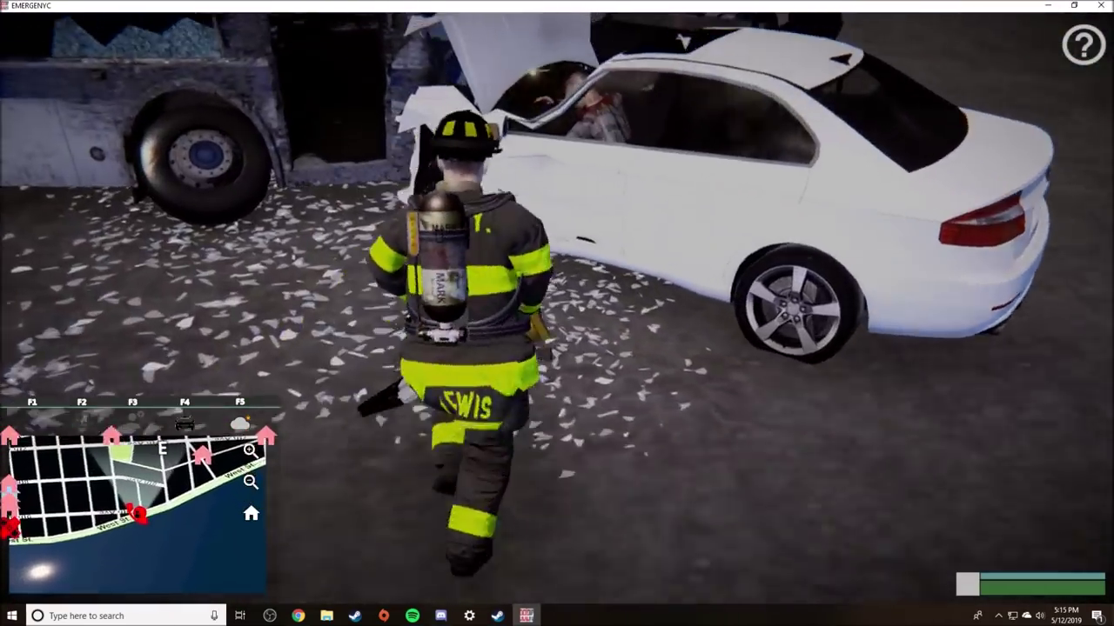
key("w")
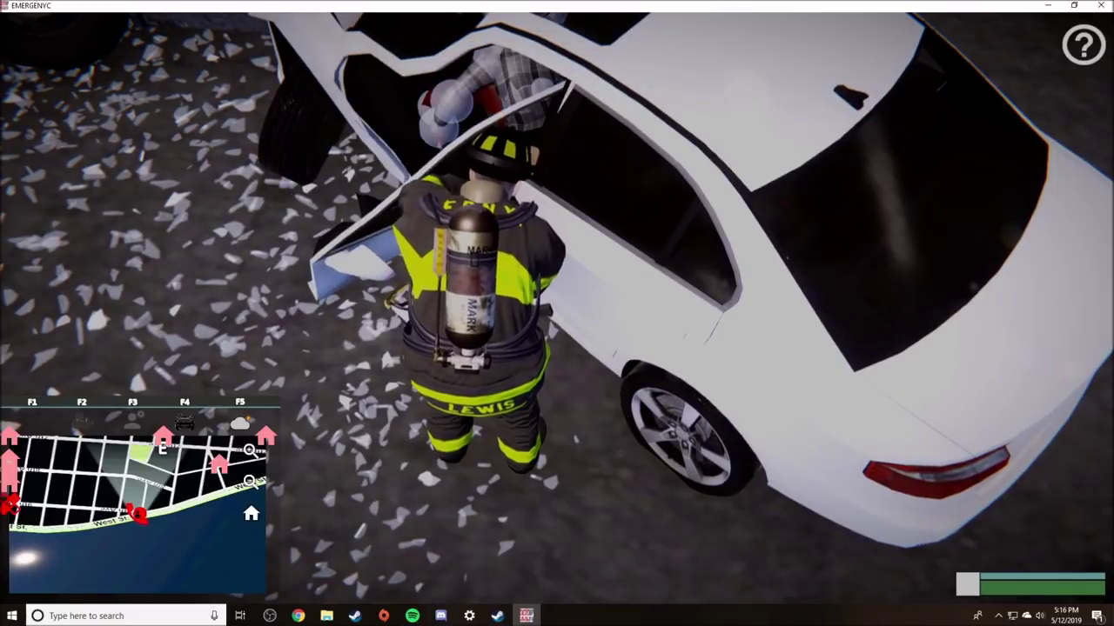
Pry open the white car's door, stow the spreaders on the truck, and return.
key("w")
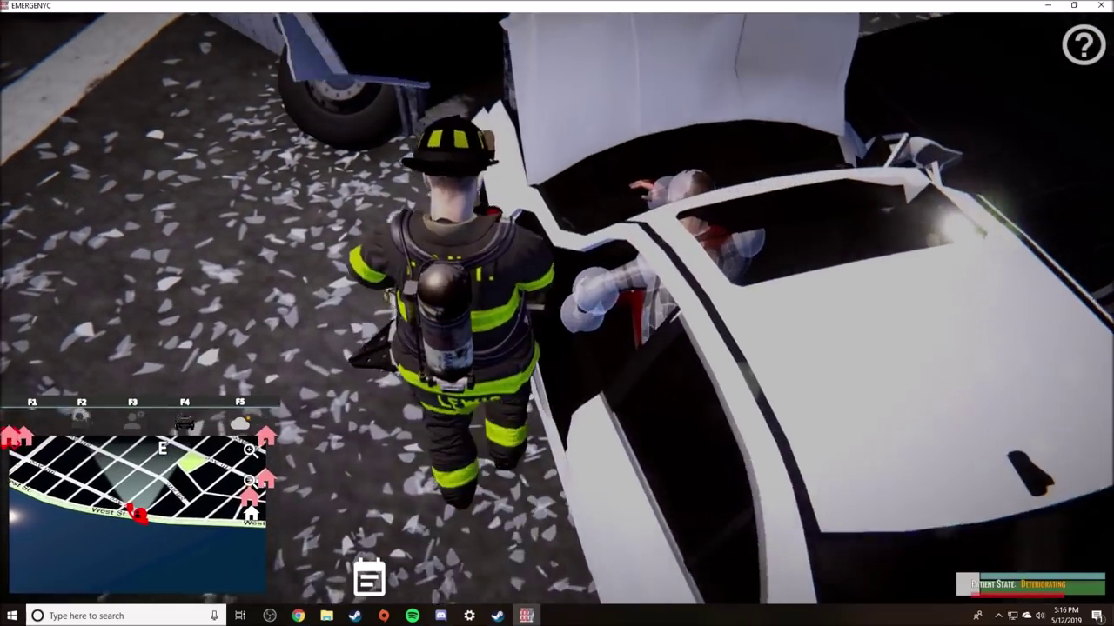
left_click_drag(557, 313, 696, 314)
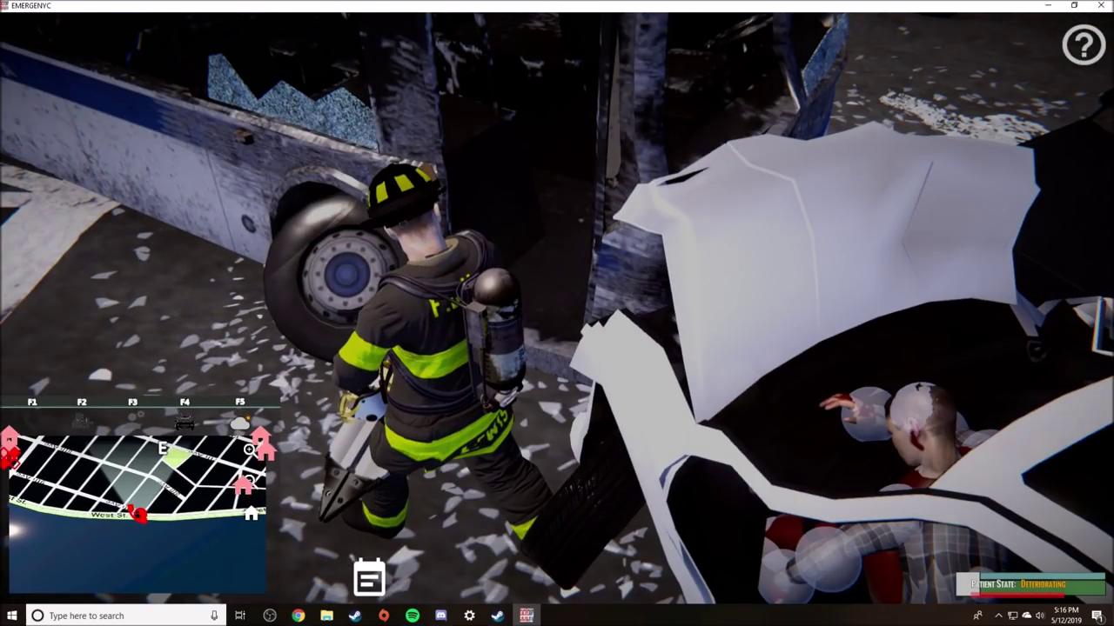
key("w")
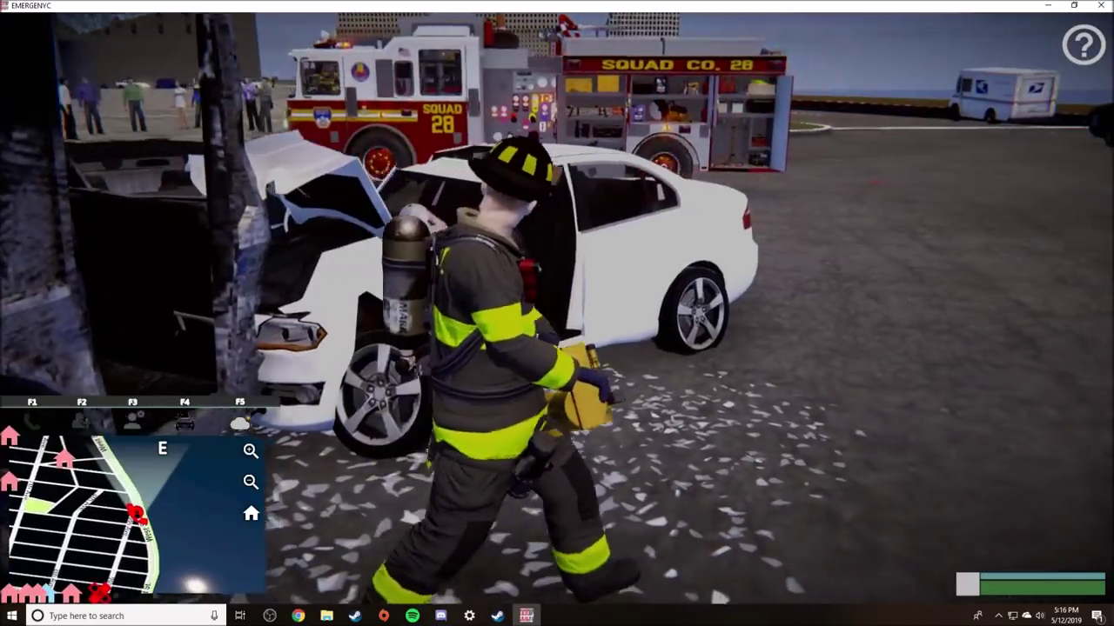
key("w")
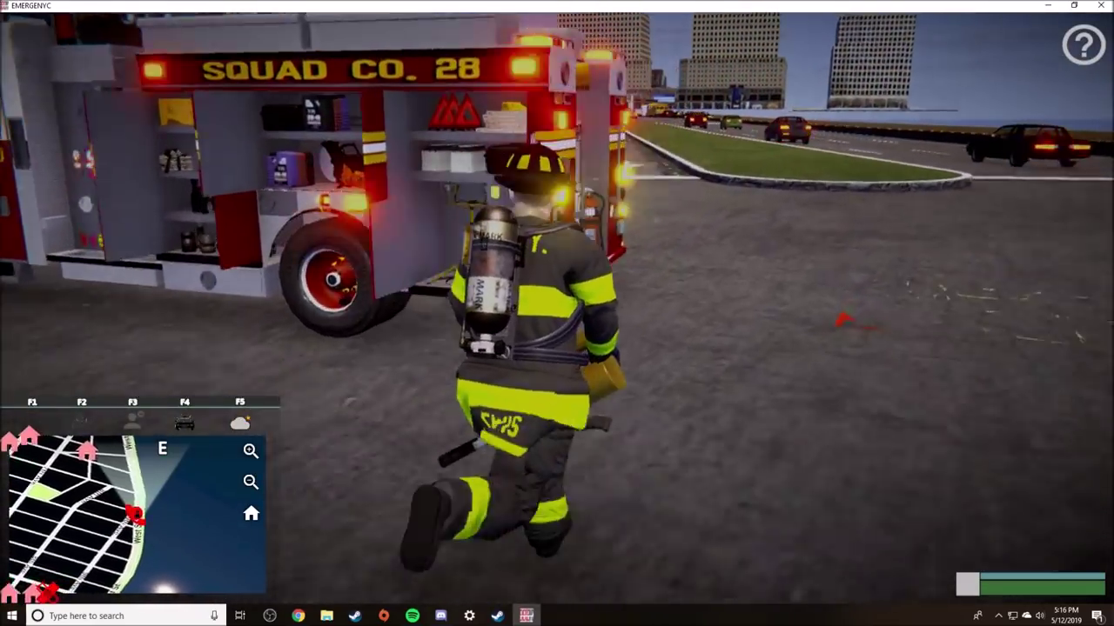
key("w")
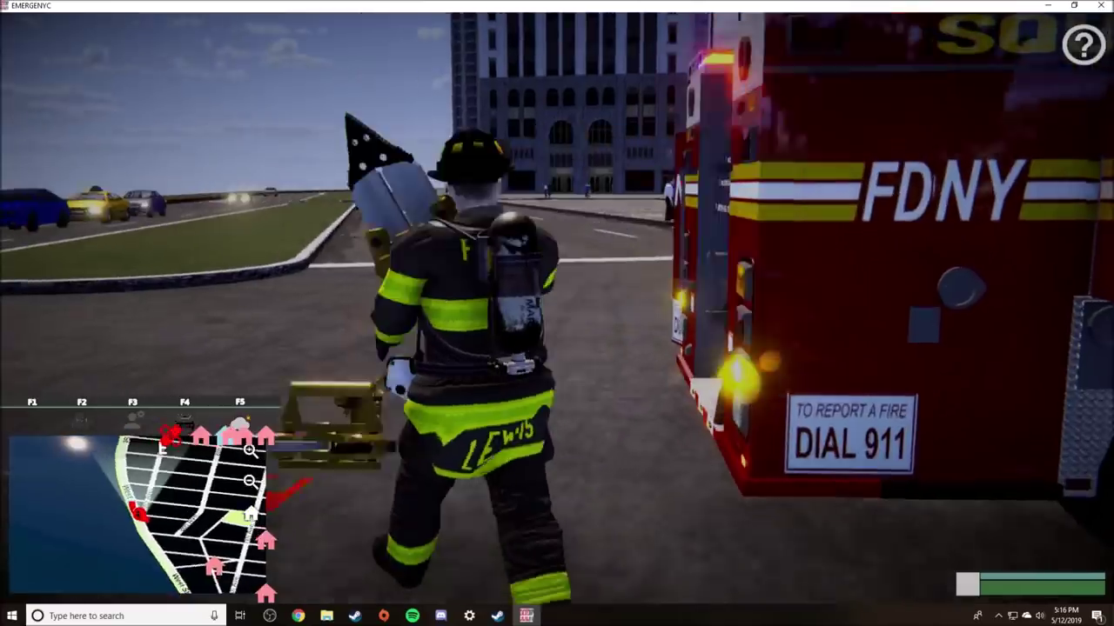
key("w")
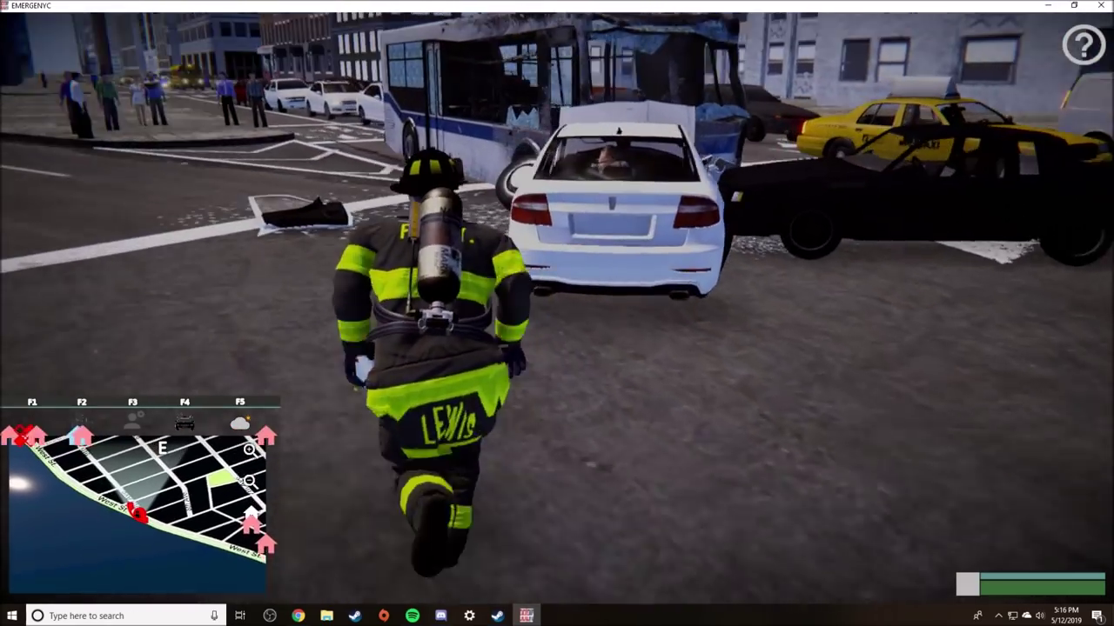
Use Pull from Vehicle to lift the trapped driver out onto the street.
key("w")
key("e")
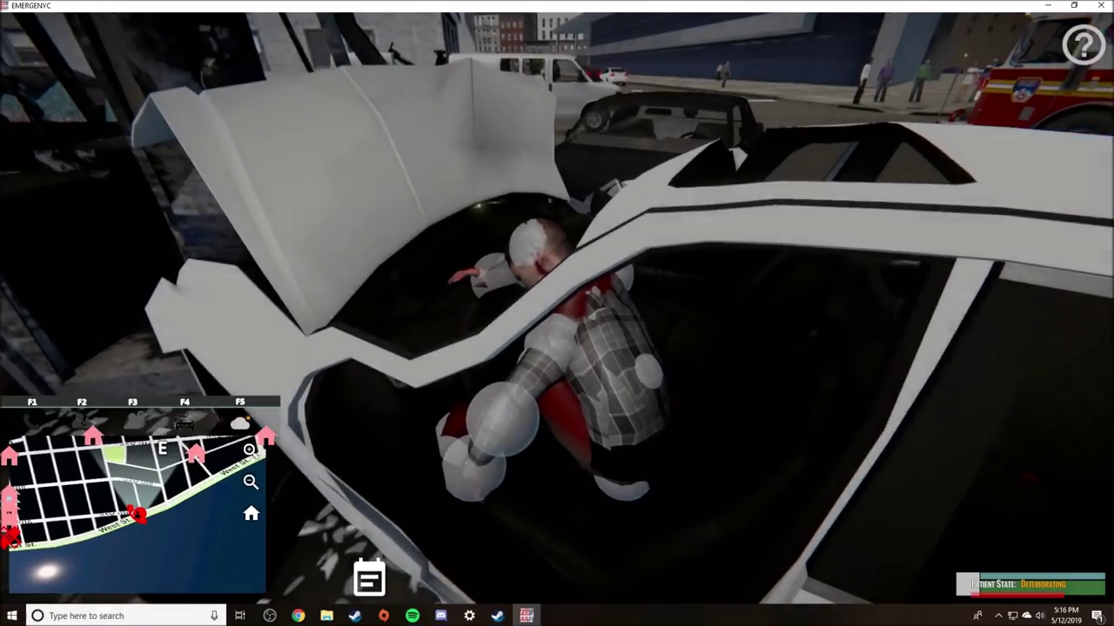
left_click_drag(557, 313, 435, 261)
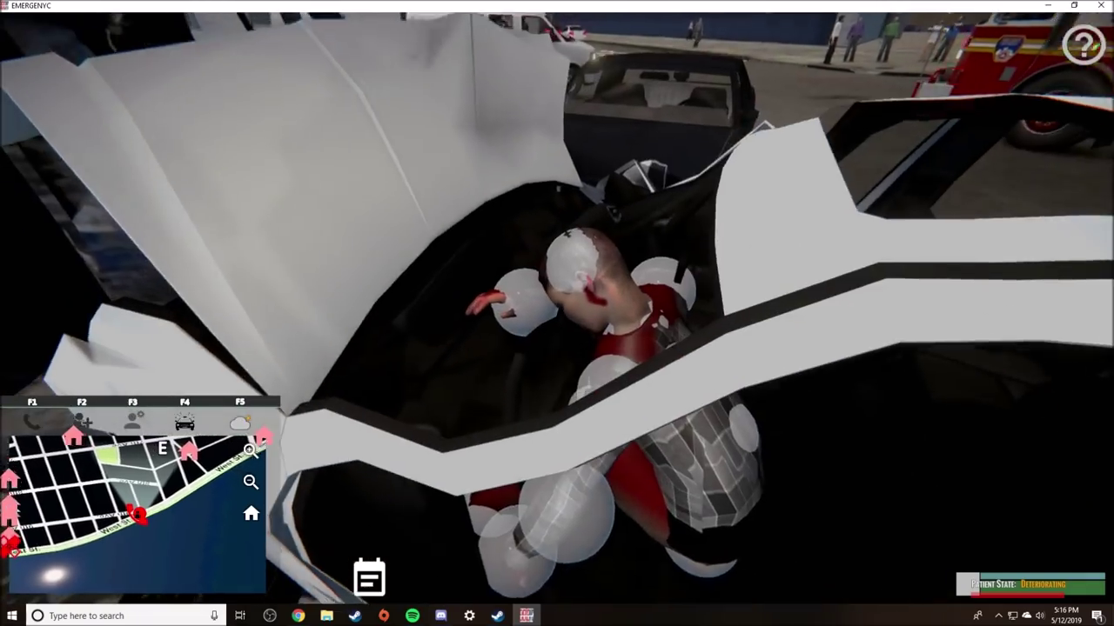
left_click_drag(557, 314, 556, 261)
right_click(557, 313)
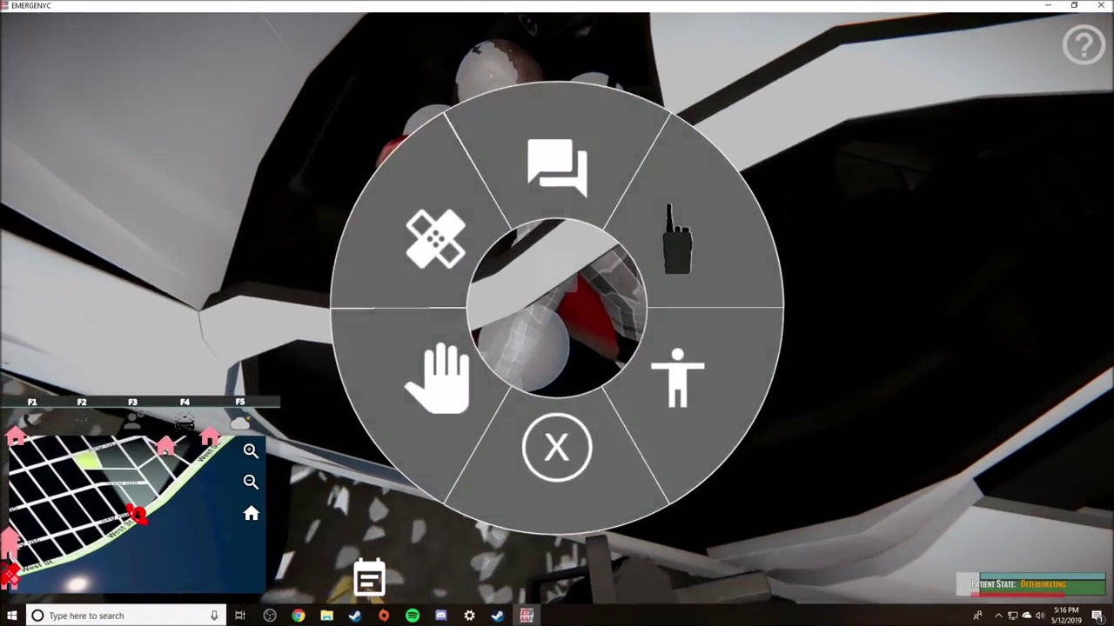
left_click(665, 396)
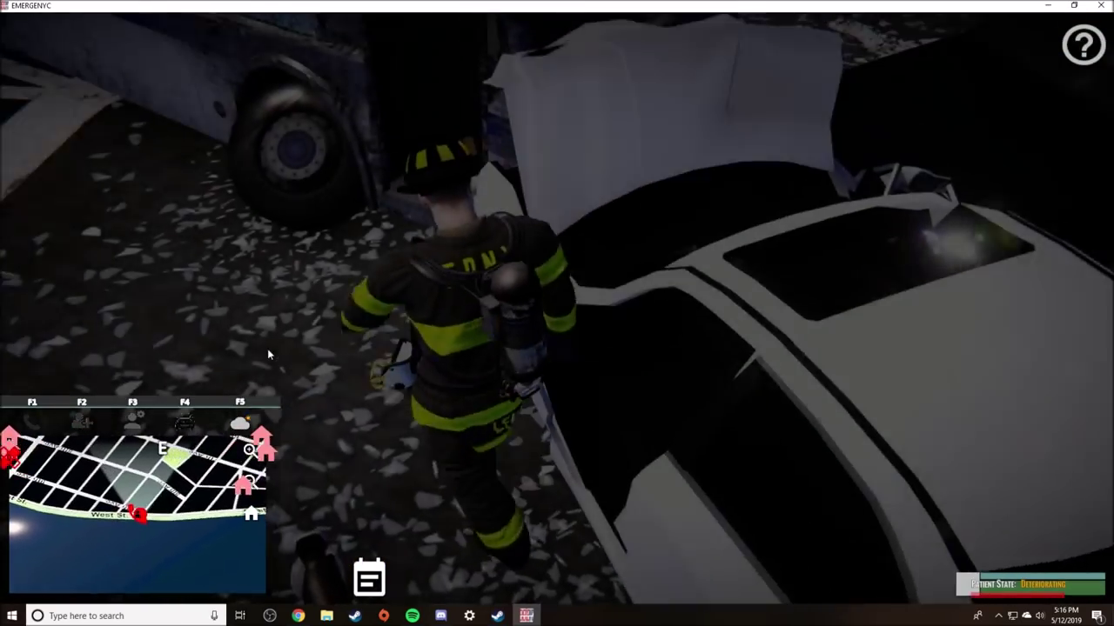
mouse_move(267, 348)
left_mouse_down()
mouse_move(609, 331)
mouse_move(783, 217)
left_mouse_up()
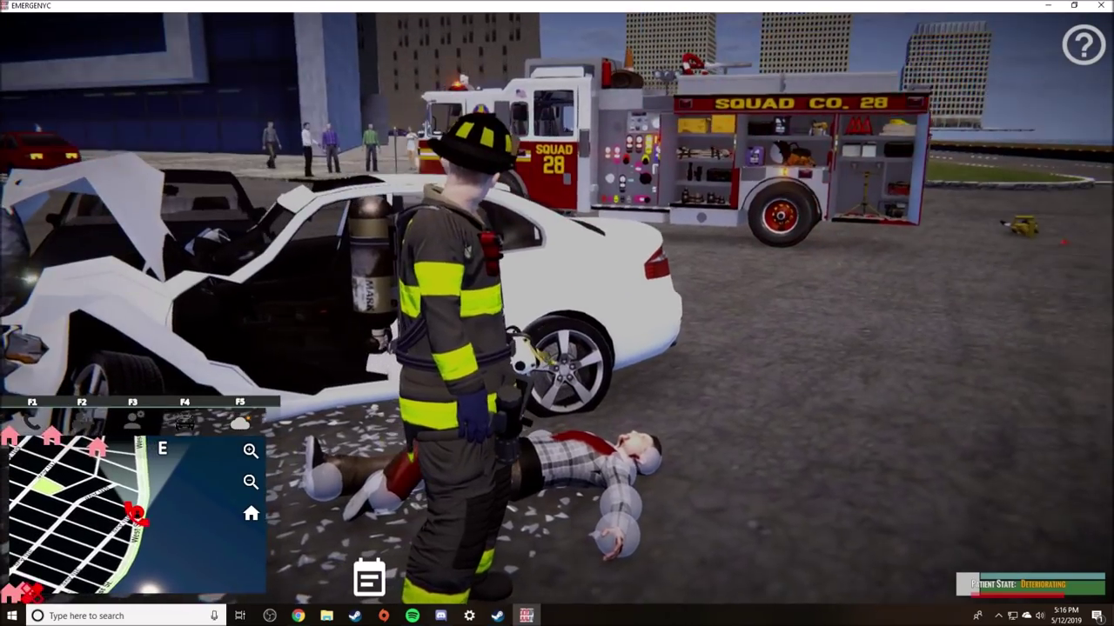
Open the injured driver's Treatments options and choose Give CPR.
left_click_drag(557, 261, 557, 435)
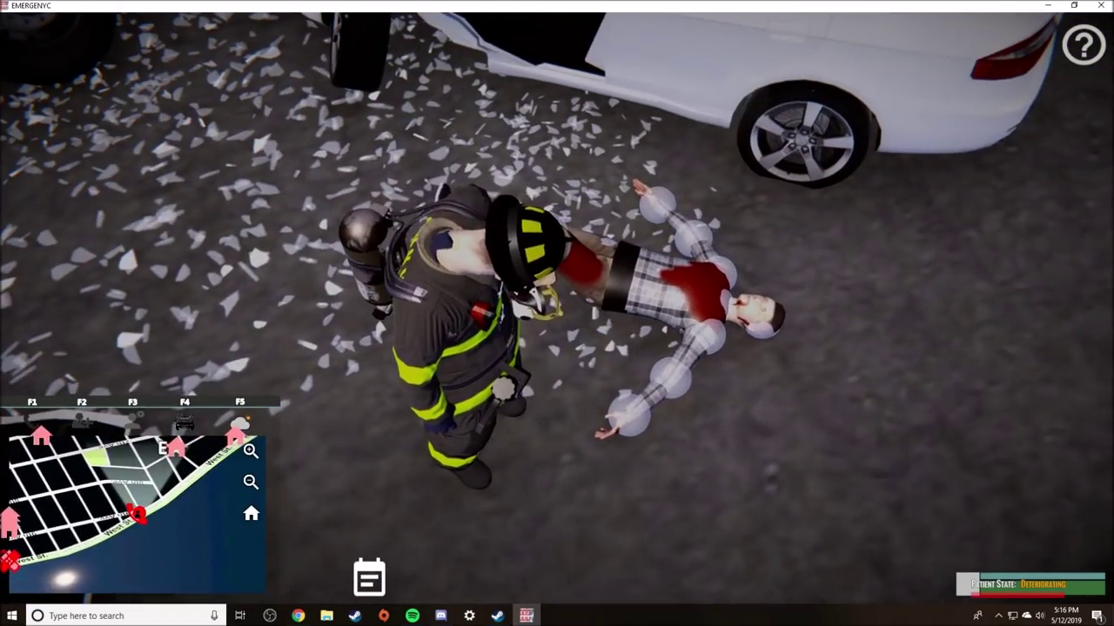
left_click_drag(557, 313, 348, 261)
right_click(556, 313)
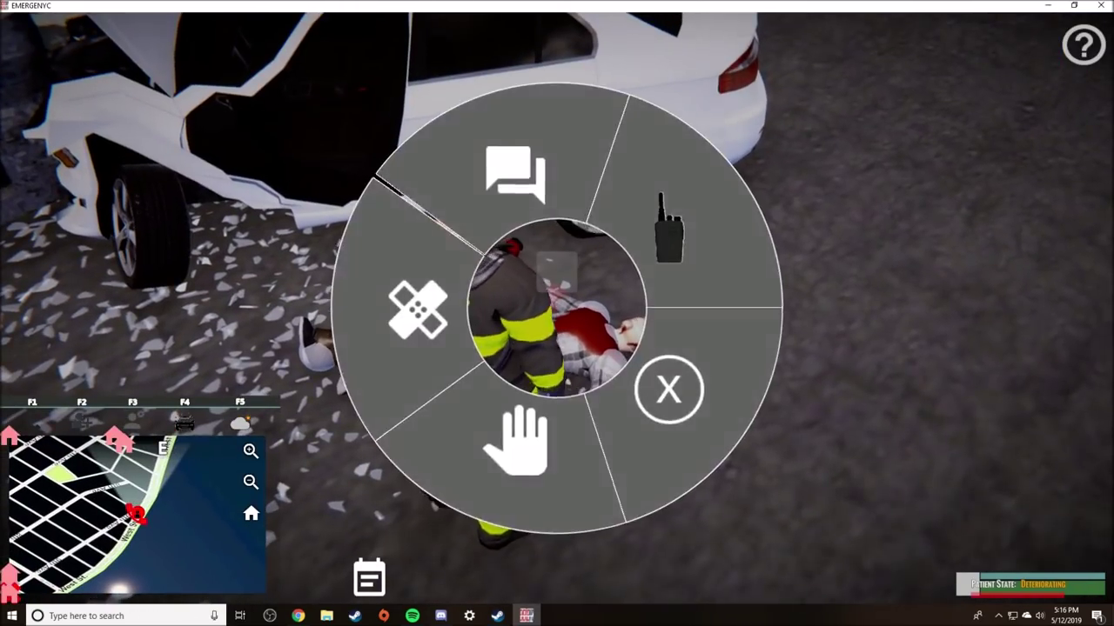
right_click(557, 313)
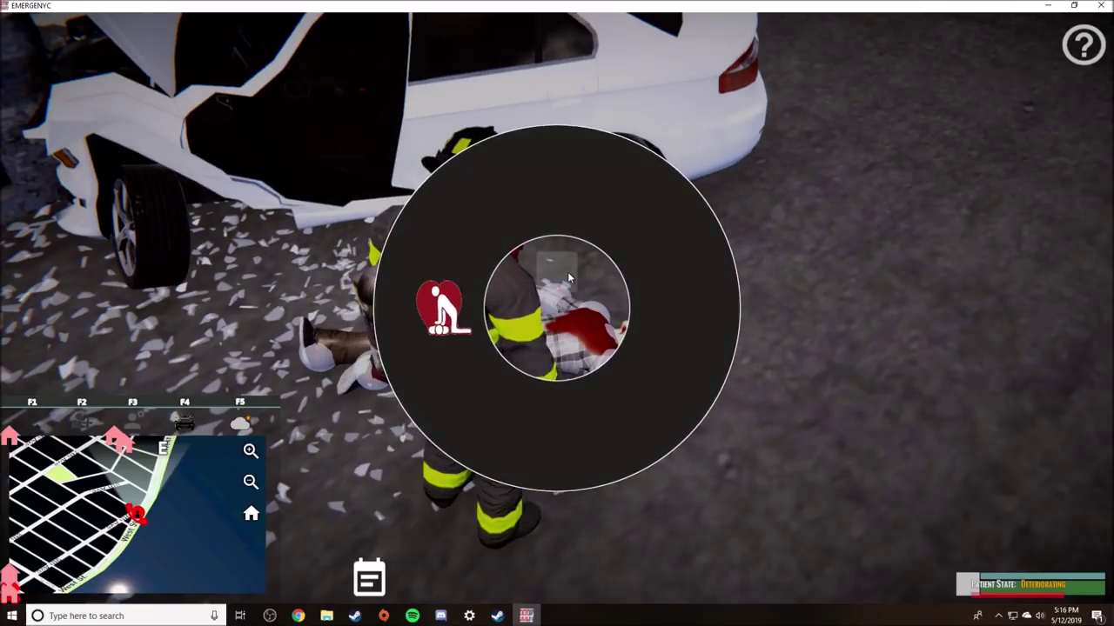
left_click(556, 306)
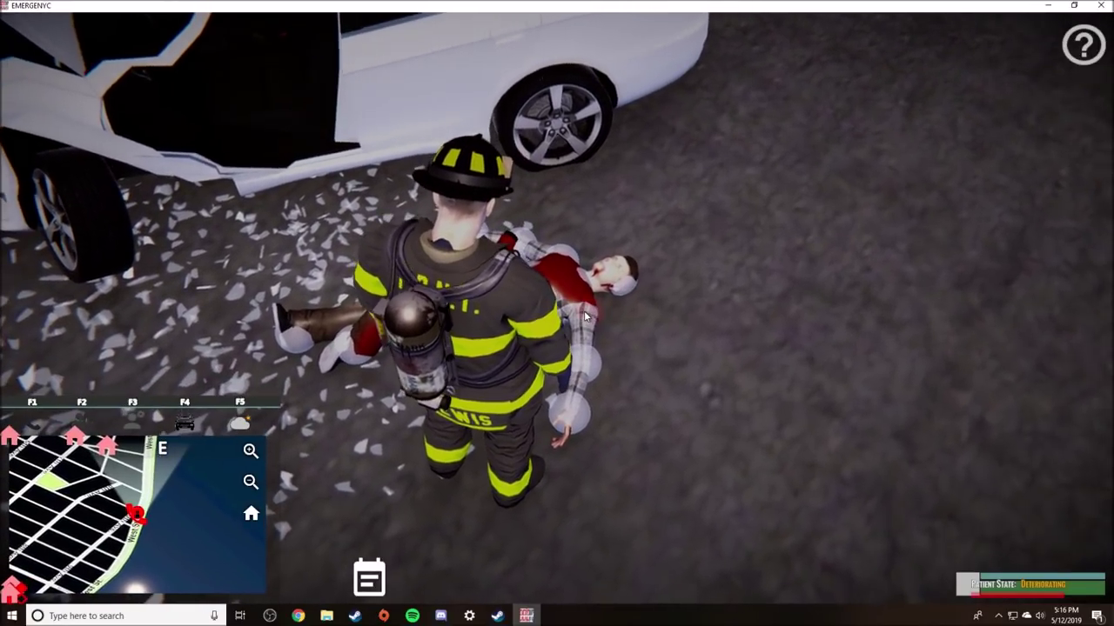
left_click(566, 315)
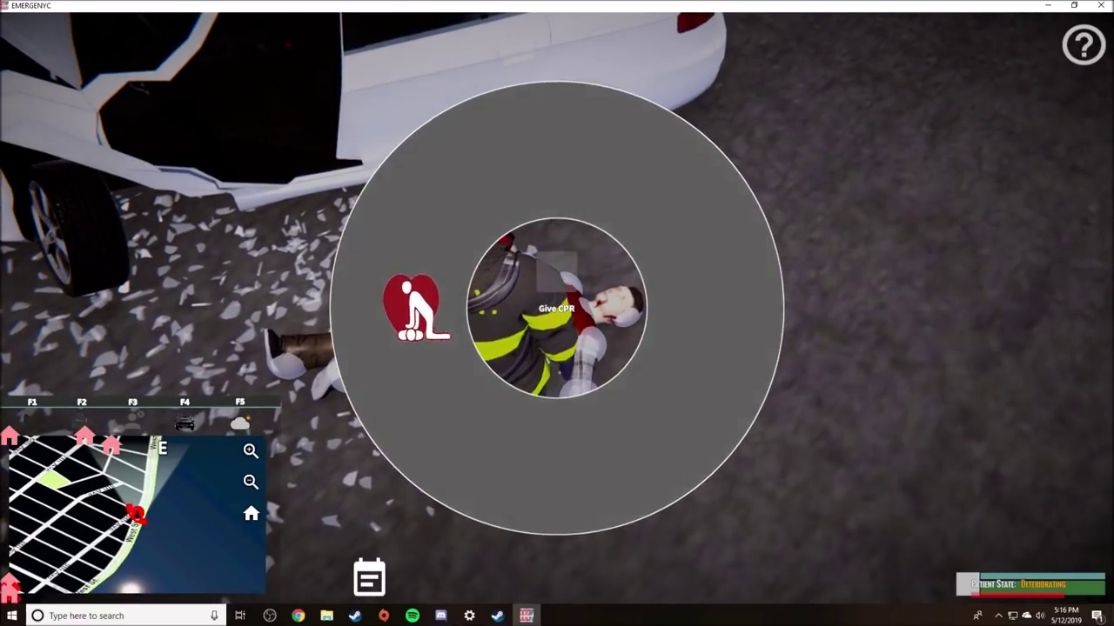
left_click(416, 309)
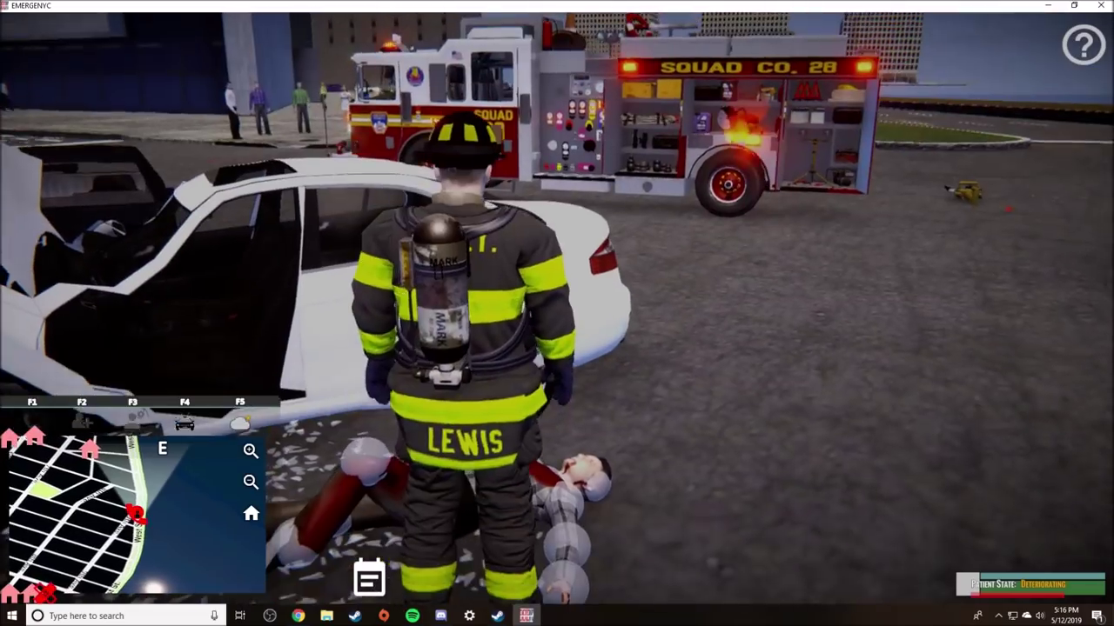